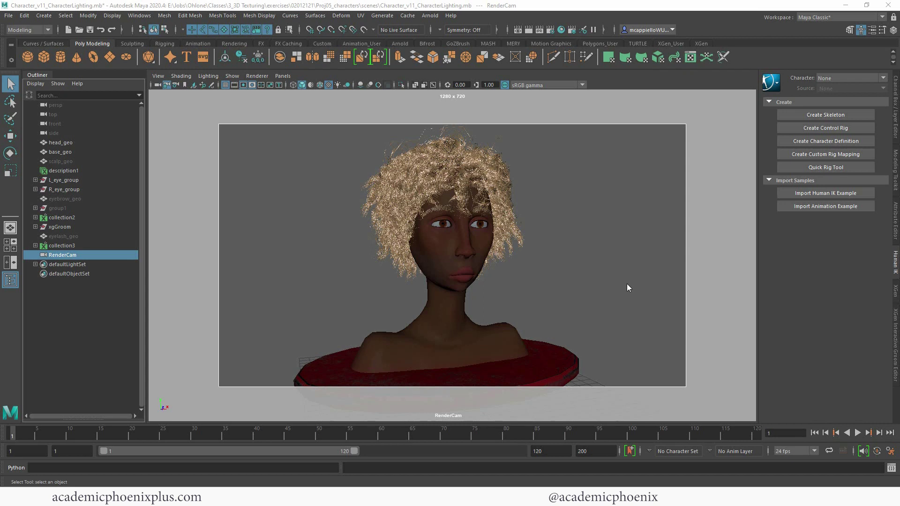
Step: Draw an L-shaped EP curve in the side view as a backdrop profile, running down behind the bust and forward beneath its base
click(7, 244)
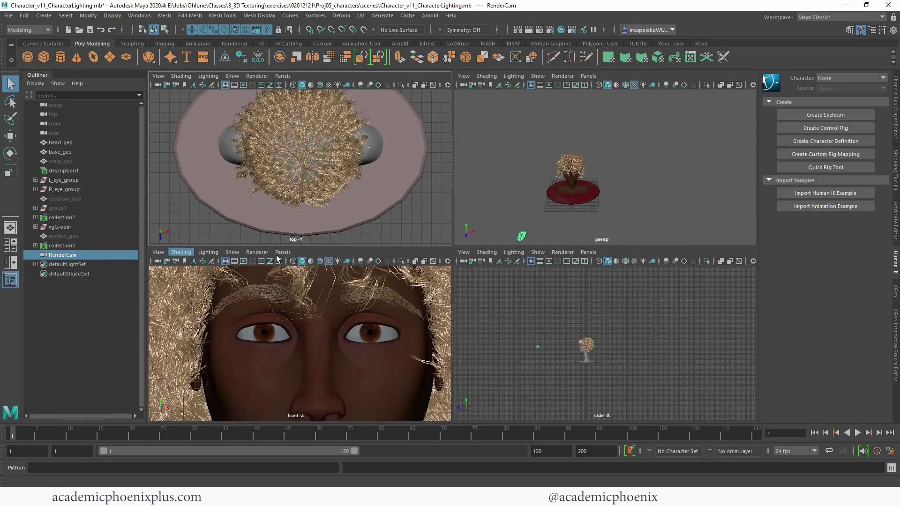
key(space)
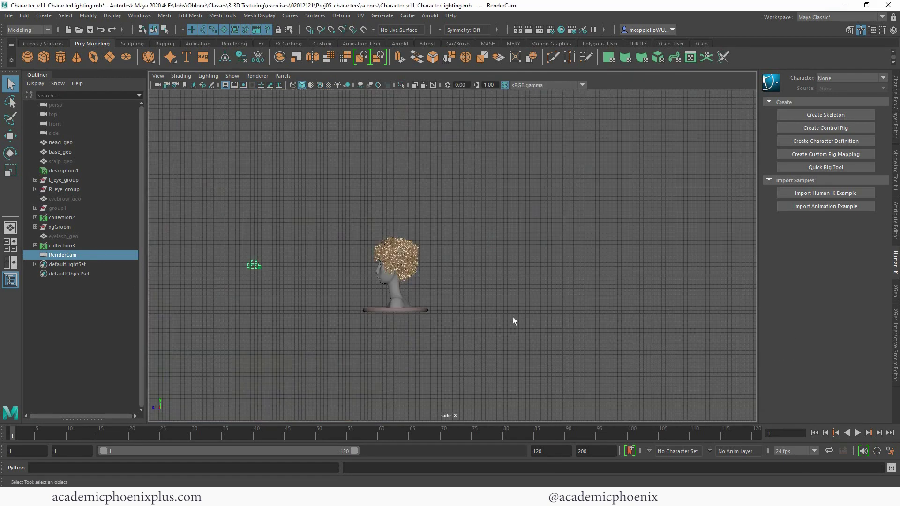
click(44, 16)
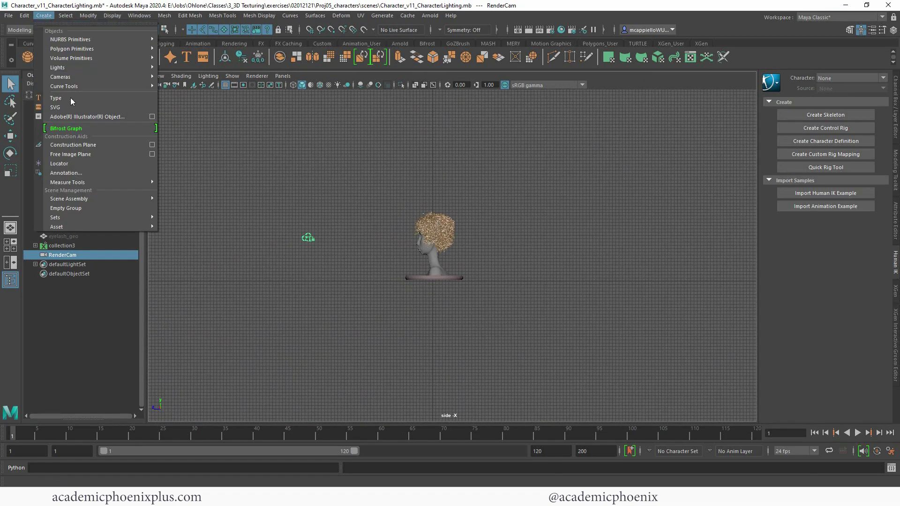
mouse_move(86, 87)
click(190, 96)
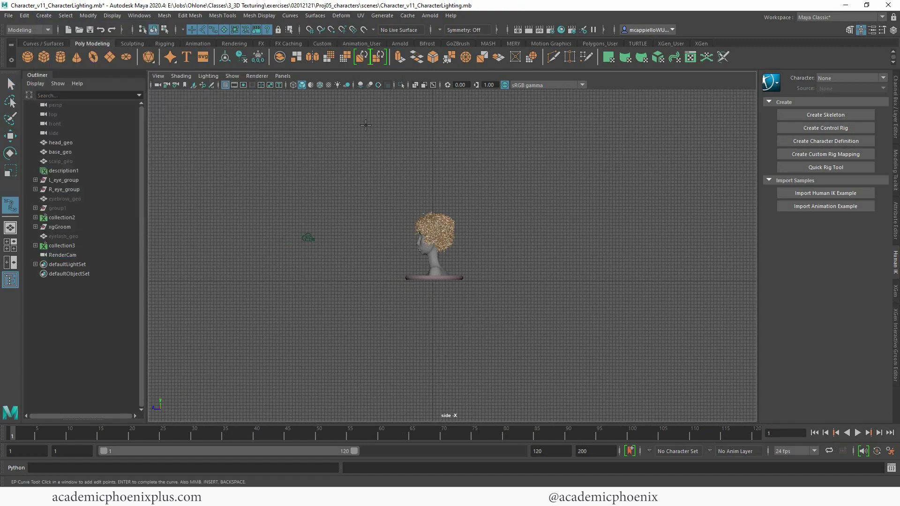
click(521, 131)
click(521, 177)
click(522, 203)
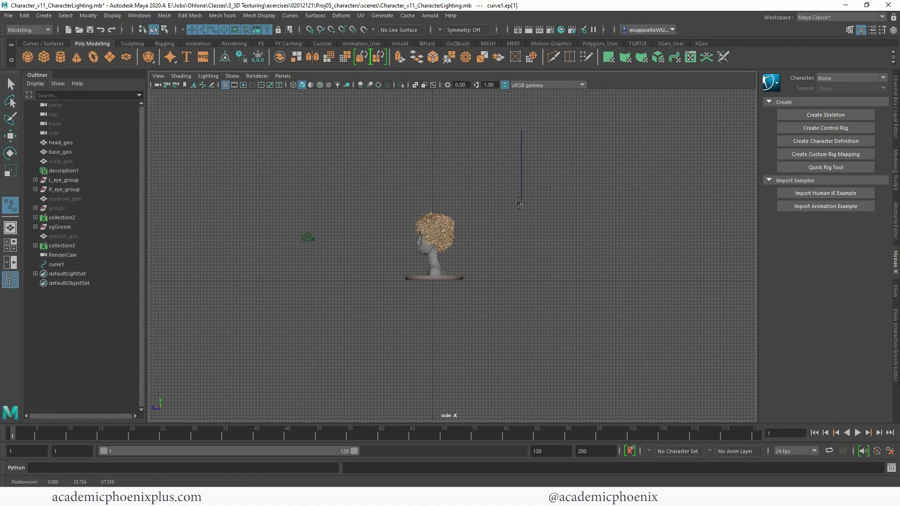
click(520, 251)
click(504, 269)
click(484, 282)
click(455, 284)
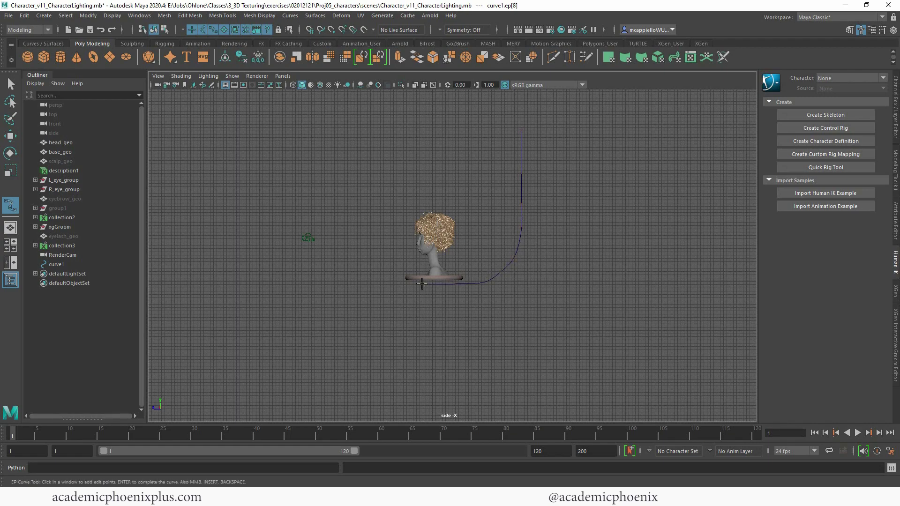
click(377, 283)
click(340, 283)
click(301, 282)
key(q)
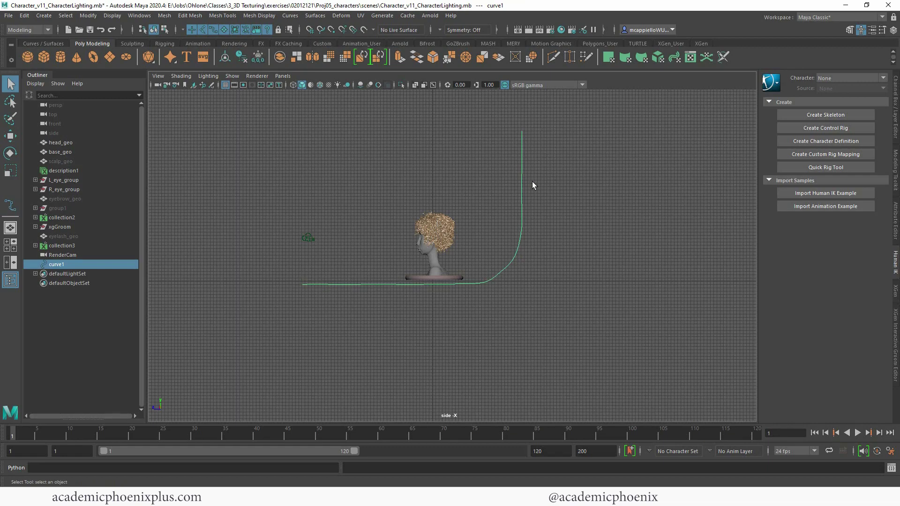
Step: Straighten the rear wall section of the curve by scaling its upper control vertices flat into a vertical line
right_drag(518, 186, 473, 187)
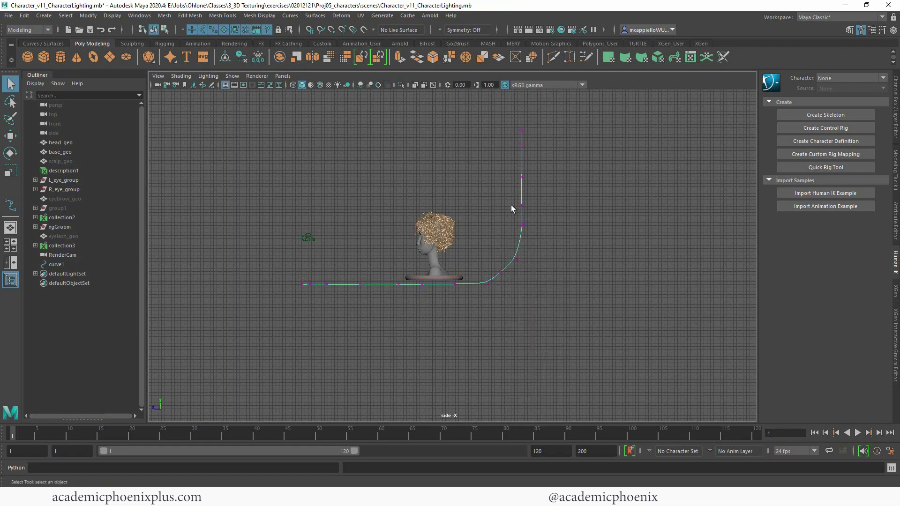
click(505, 282)
key(w)
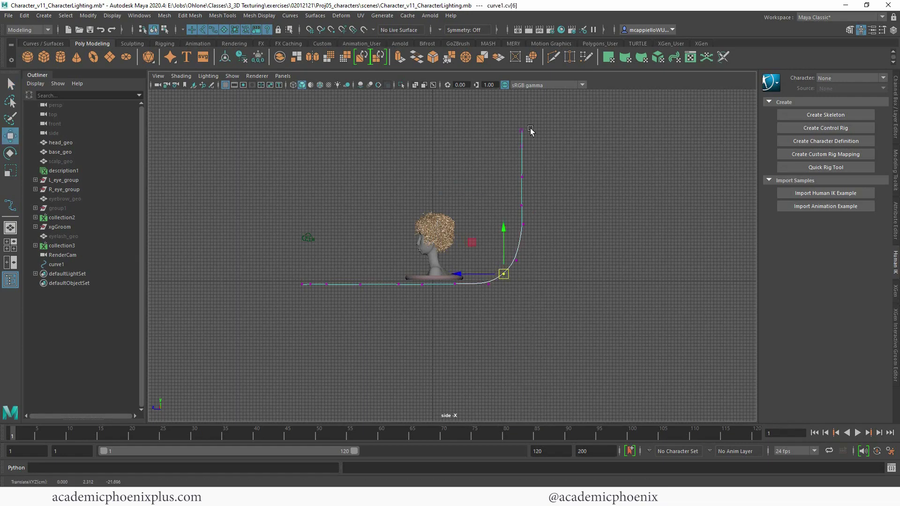
drag(501, 104, 572, 254)
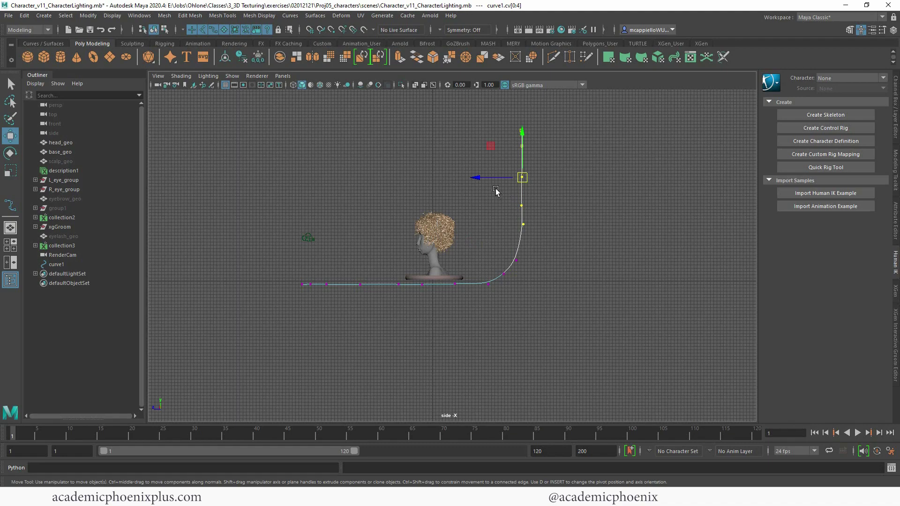
key(r)
drag(479, 178, 525, 175)
Step: Level the floor section of the curve by scaling its control vertices flat vertically
drag(254, 264, 447, 307)
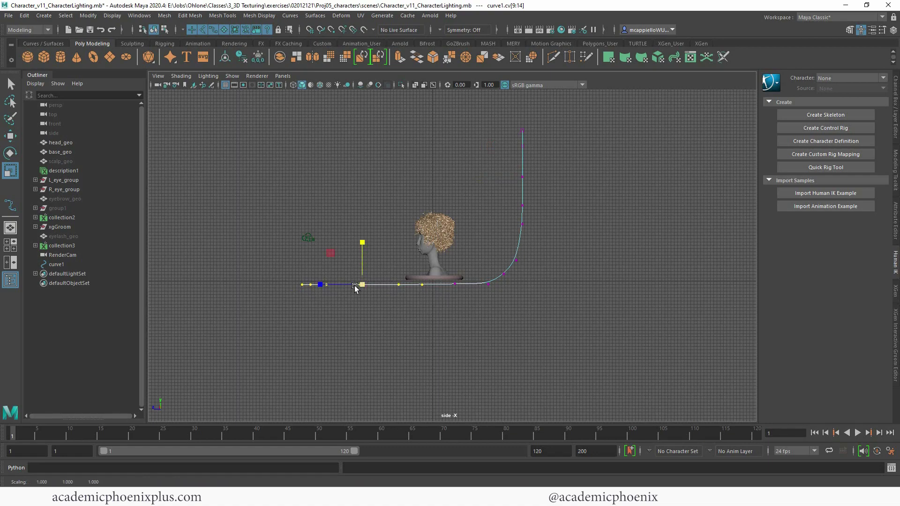
drag(272, 266, 465, 300)
drag(377, 241, 380, 284)
Step: Move the wall section's control vertices slightly toward the bust to smooth the bend, and return to object selection
click(506, 276)
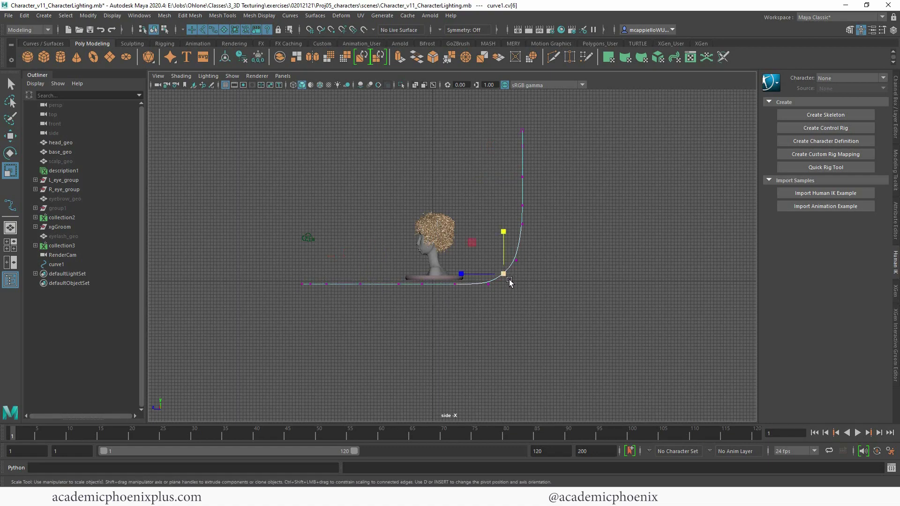
key(w)
drag(514, 111, 521, 220)
mouse_move(473, 176)
mouse_down()
mouse_move(482, 177)
mouse_move(467, 177)
mouse_up()
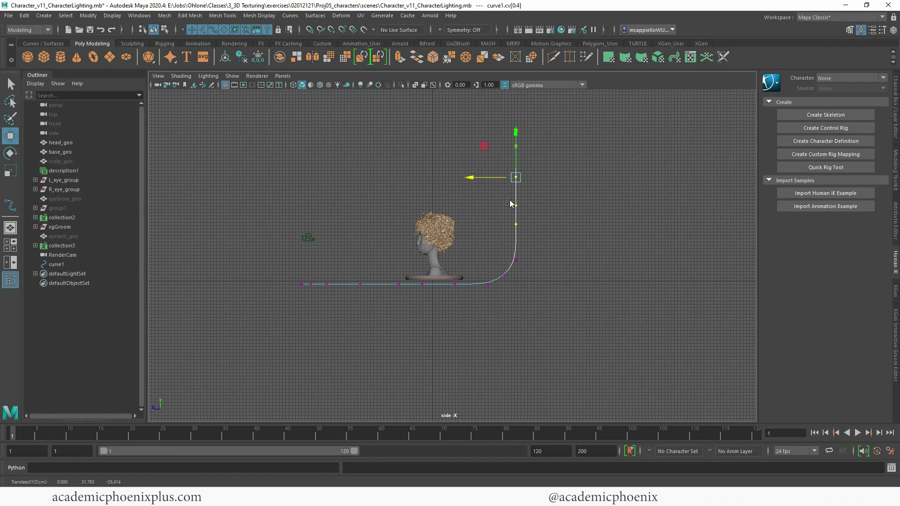
right_drag(511, 204, 553, 174)
Step: Duplicate the profile curve in the perspective view and place the two curves far apart on opposite sides of the bust
key(space)
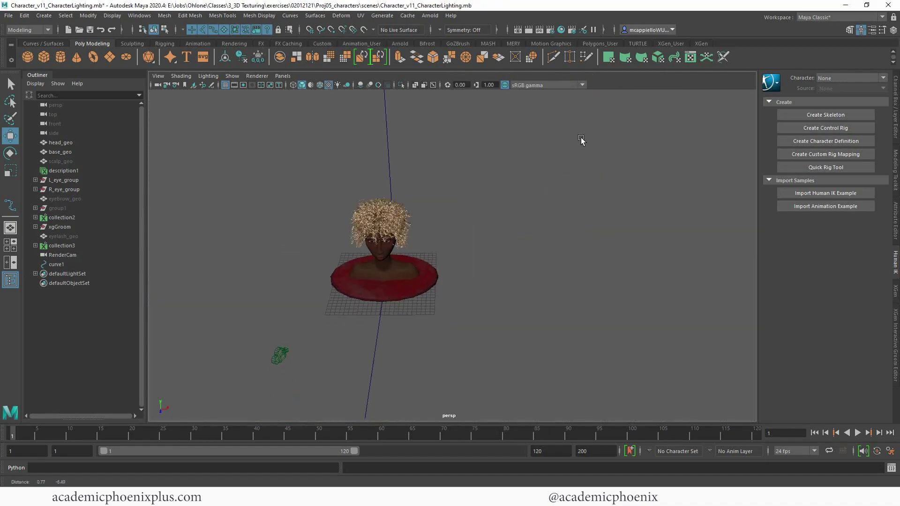
alt+drag(583, 141, 454, 199)
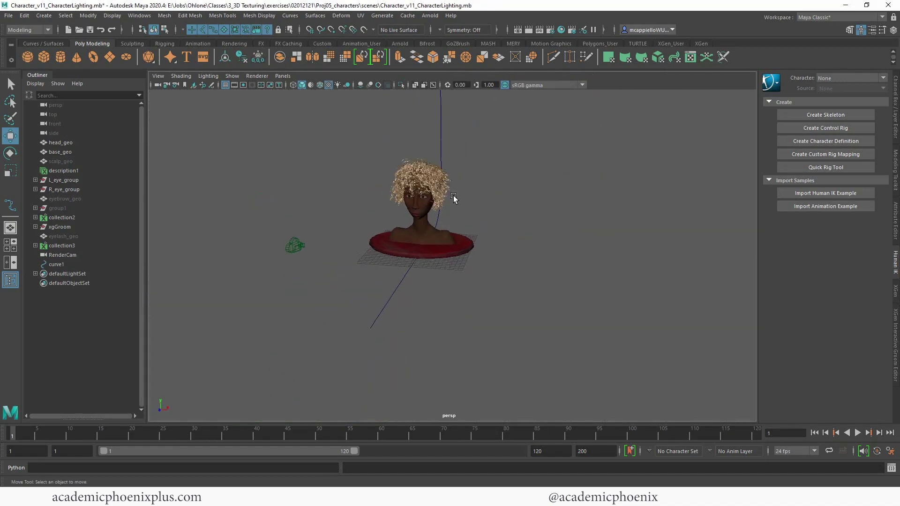
click(442, 156)
alt+drag(442, 156, 459, 188)
drag(462, 251, 634, 263)
key(ctrl+d)
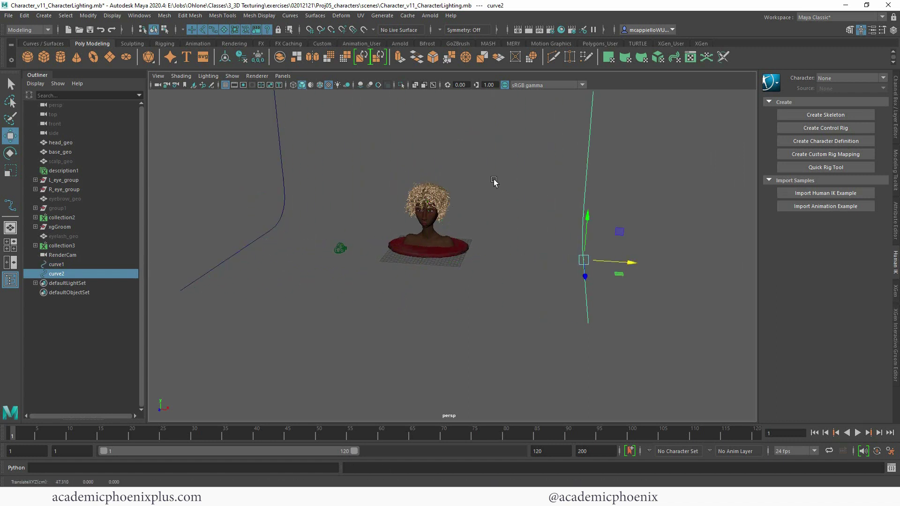
Step: Loft a surface between the two profile curves and scale it up uniformly into a larger backdrop
click(276, 160)
shift+click(588, 168)
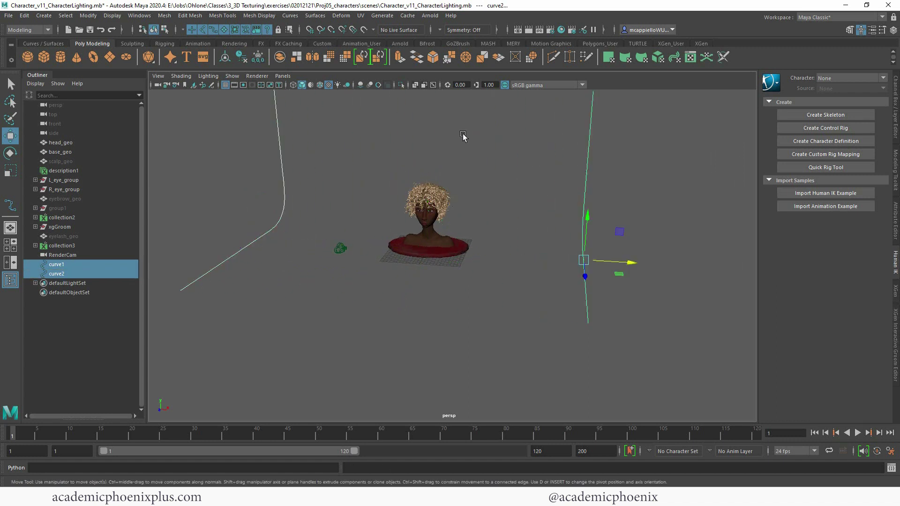
click(53, 44)
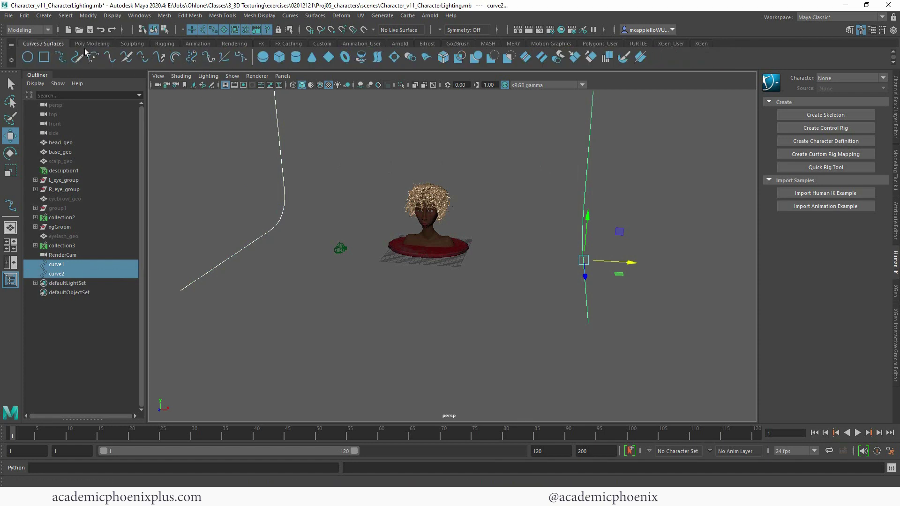
click(377, 57)
alt+drag(464, 181, 469, 225)
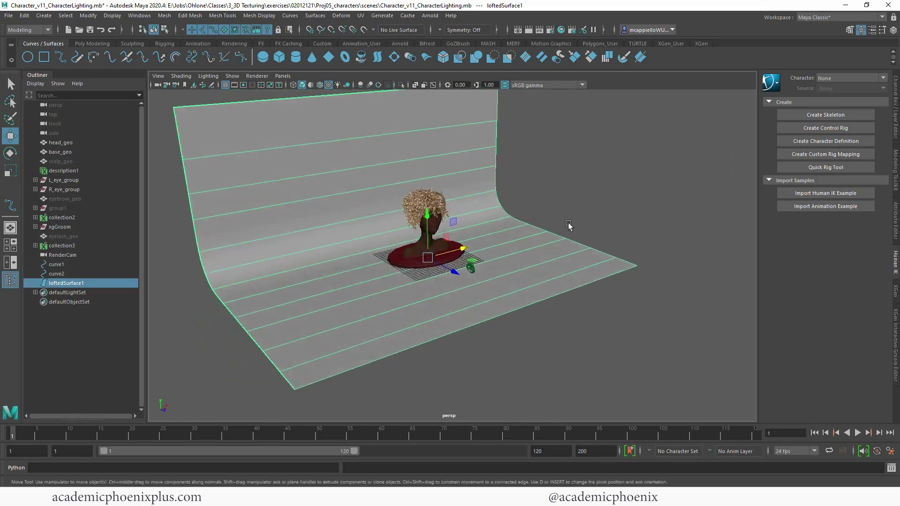
key(r)
drag(426, 257, 431, 217)
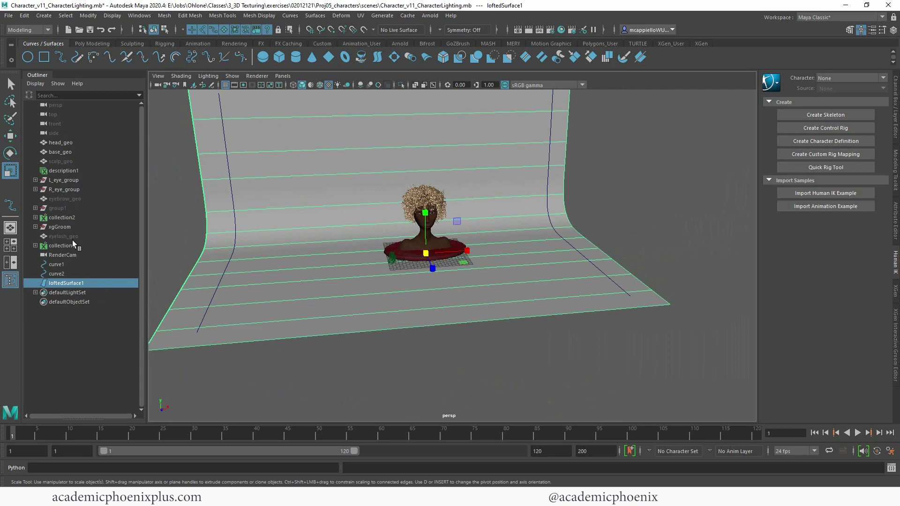
Step: Set the viewport to look through RenderCam
click(62, 255)
alt+drag(462, 221, 333, 249)
click(283, 76)
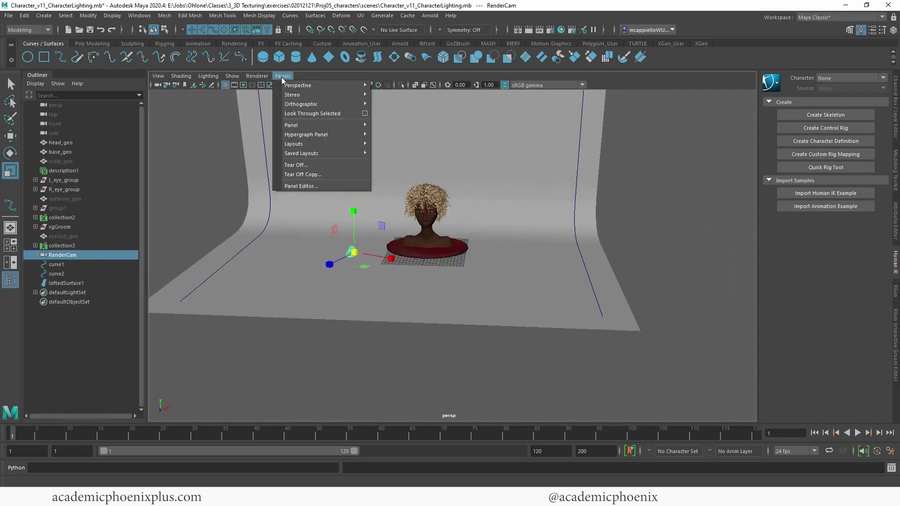
mouse_move(300, 85)
click(390, 95)
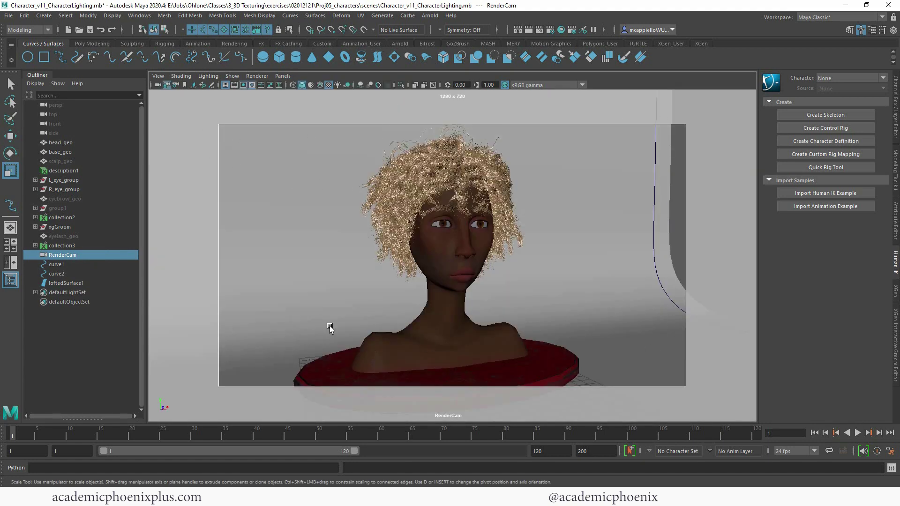
Step: Rotate the lofted backdrop around its vertical axis so it faces the camera and fills the frame
click(629, 257)
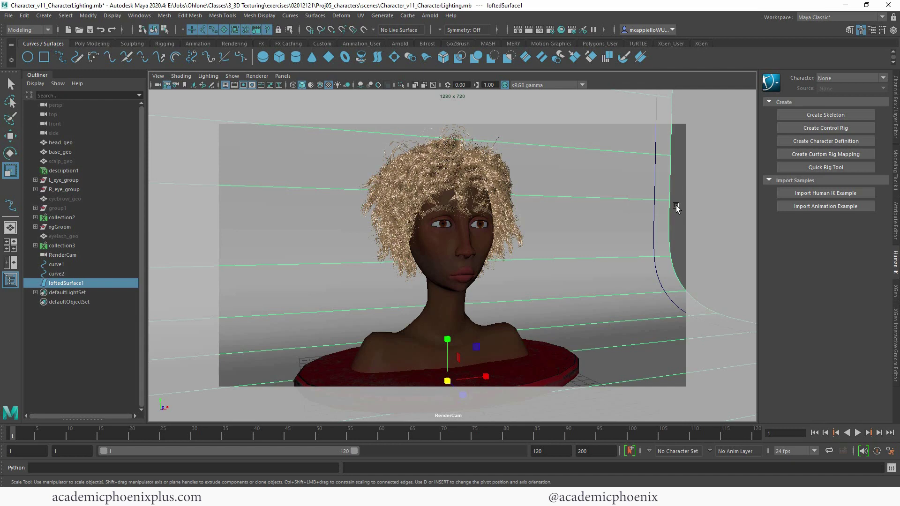
key(e)
drag(450, 394, 427, 396)
Step: Raise the backdrop slightly and shift it a little farther back behind the bust
key(w)
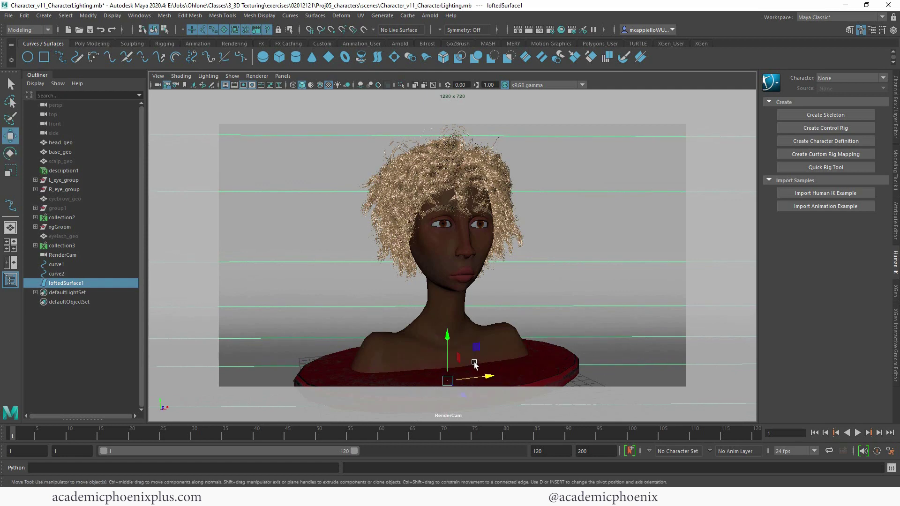
mouse_move(447, 336)
mouse_down()
mouse_move(451, 310)
mouse_move(449, 324)
mouse_up()
key(space)
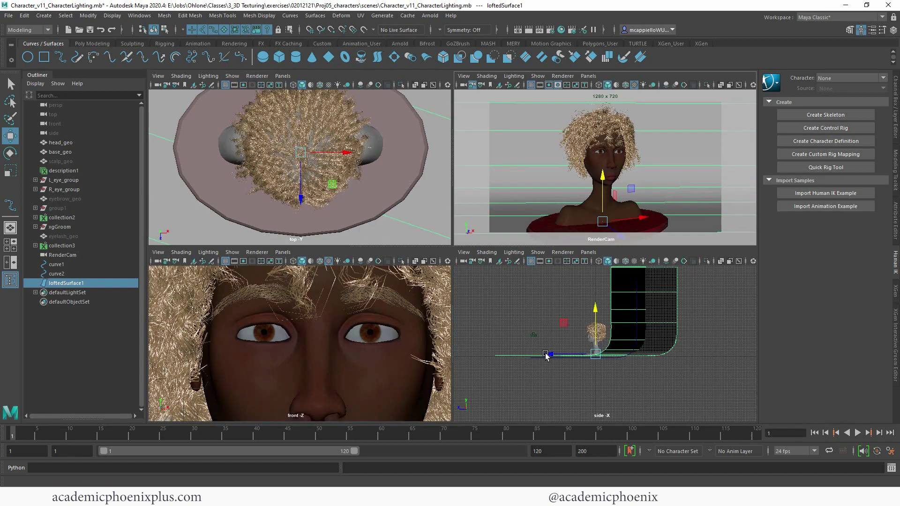
mouse_move(546, 356)
mouse_down()
mouse_move(562, 356)
mouse_move(555, 356)
mouse_up()
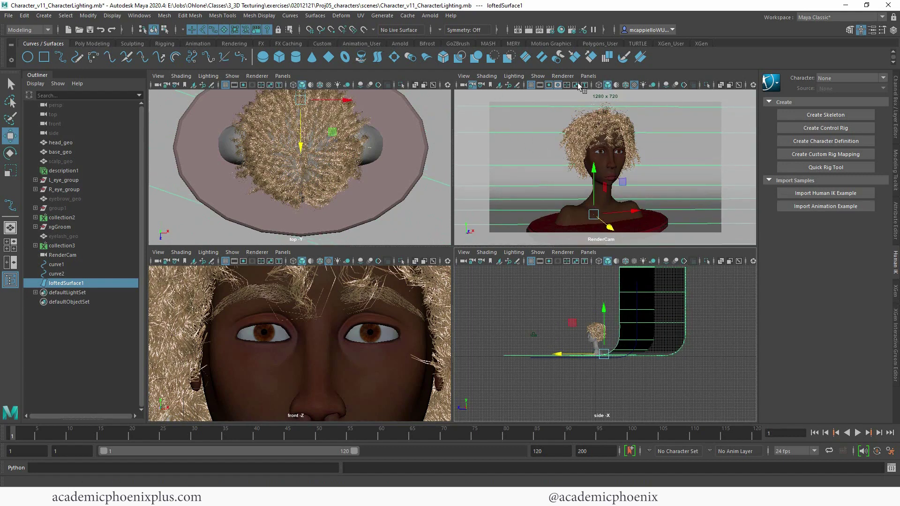
key(space)
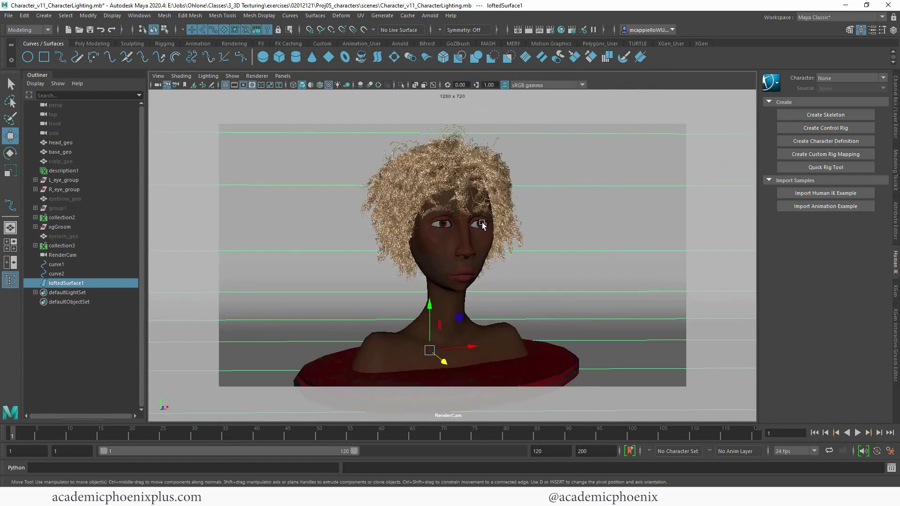
Step: Hide curve1 and curve2
click(55, 264)
shift+click(66, 273)
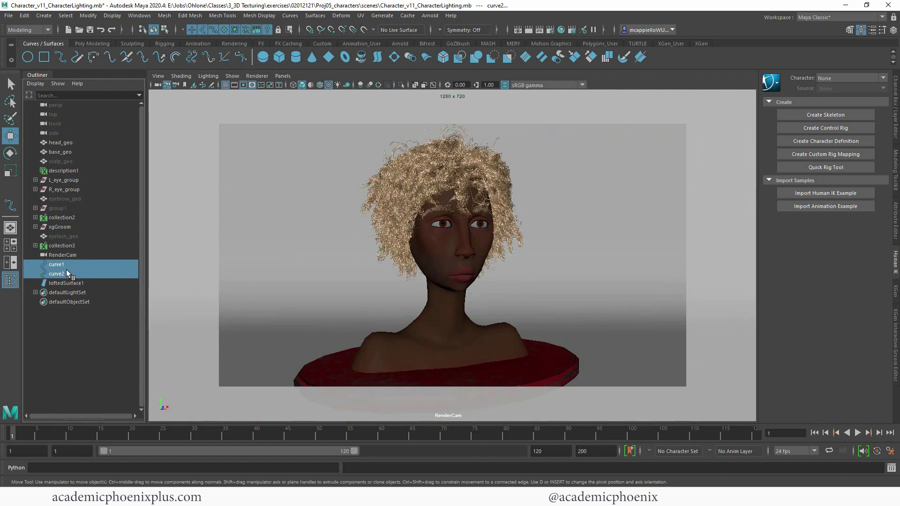
key(ctrl+h)
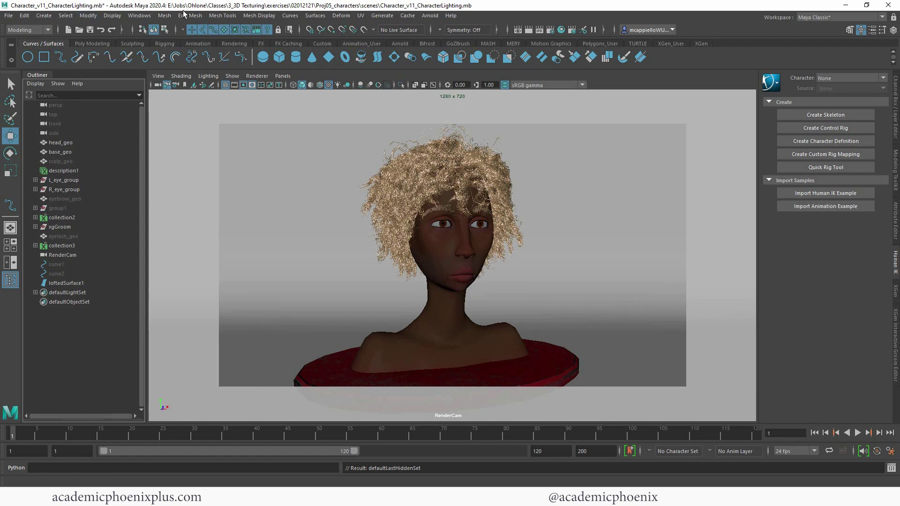
Step: Create an Arnold area light and switch the viewport back to the persp camera
click(433, 16)
mouse_move(451, 60)
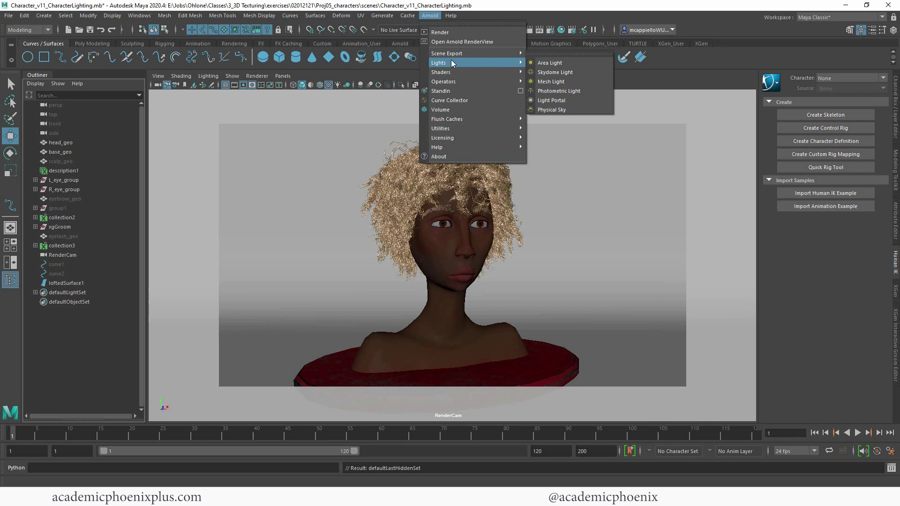
click(575, 63)
click(283, 76)
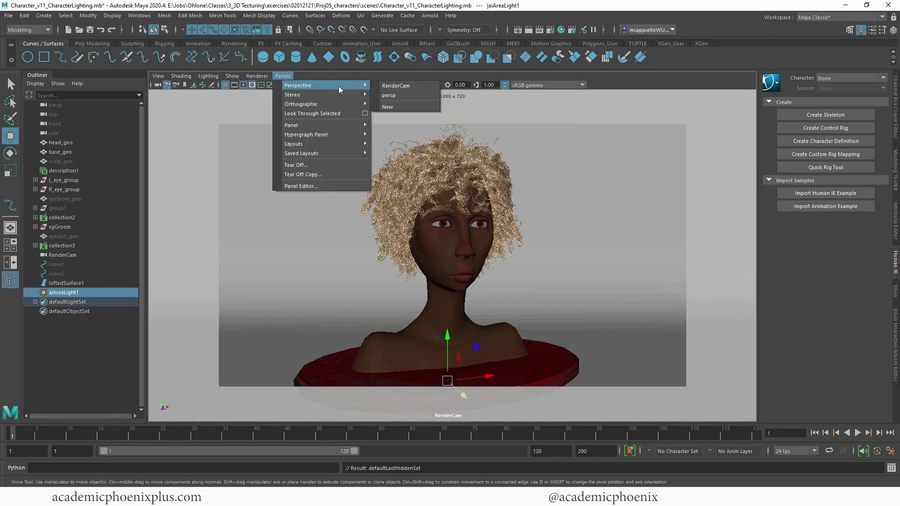
mouse_move(346, 85)
click(409, 83)
Step: Raise the area light about 15.5 cm to head height, move it to one side of the bust and rotate it toward the head
alt+drag(429, 110, 457, 267)
key(r)
key(w)
drag(434, 213, 434, 181)
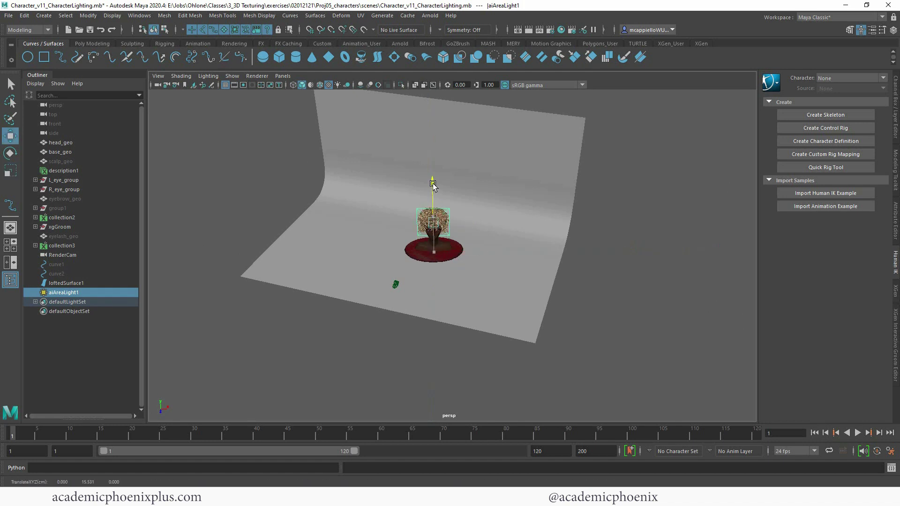
drag(484, 219, 528, 239)
key(e)
key(w)
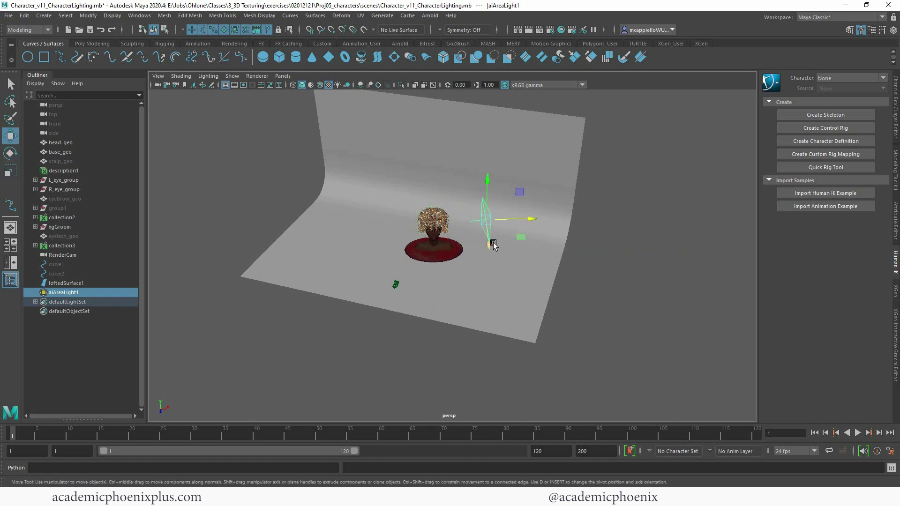
alt+right_drag(494, 248, 539, 213)
alt+drag(539, 213, 571, 237)
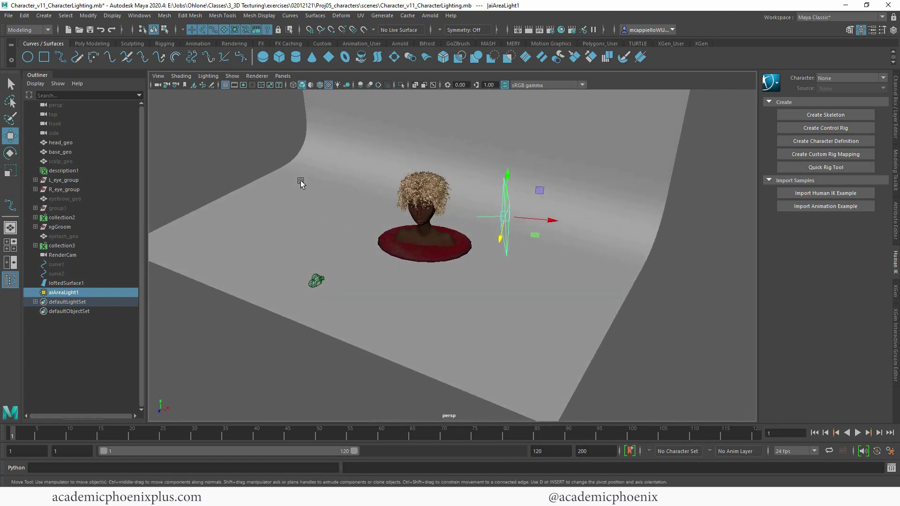
Step: Switch to a two-pane viewport layout that shows the RenderCam view alongside the persp view
click(11, 262)
click(283, 76)
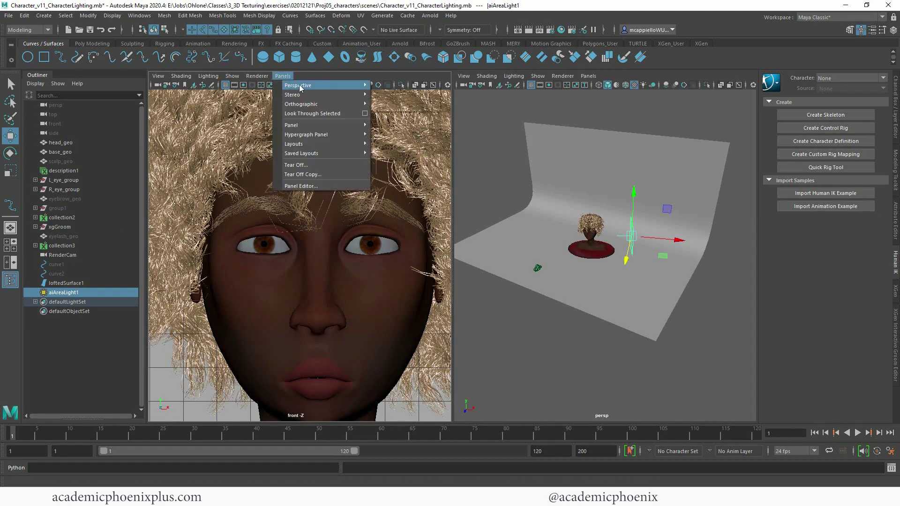
mouse_move(300, 87)
click(397, 87)
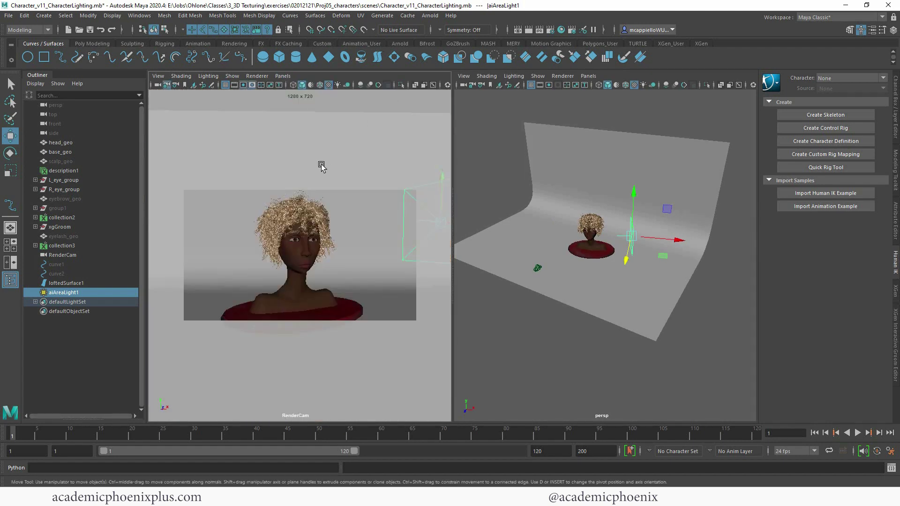
Step: Rotate the area light to about 38° around Y and move it diagonally in front of the bust, to about X 26, Z 21
key(r)
drag(634, 242, 609, 267)
key(w)
key(e)
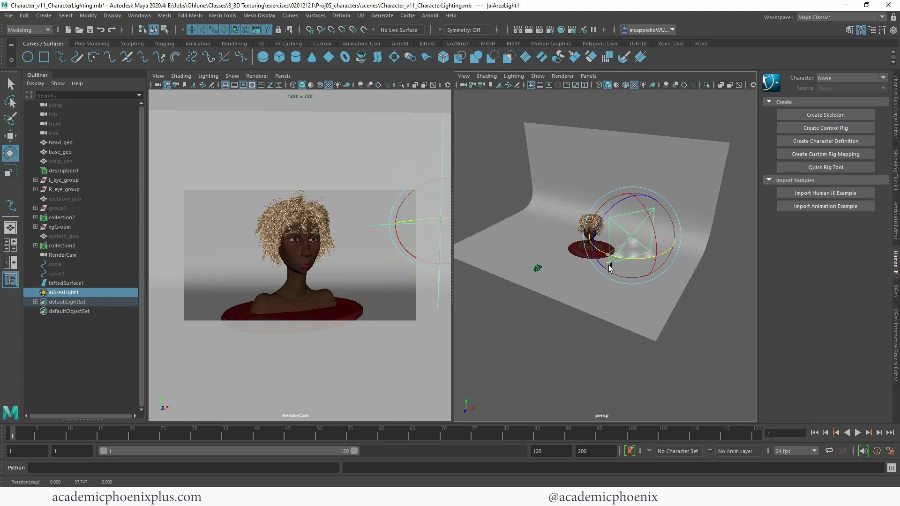
key(w)
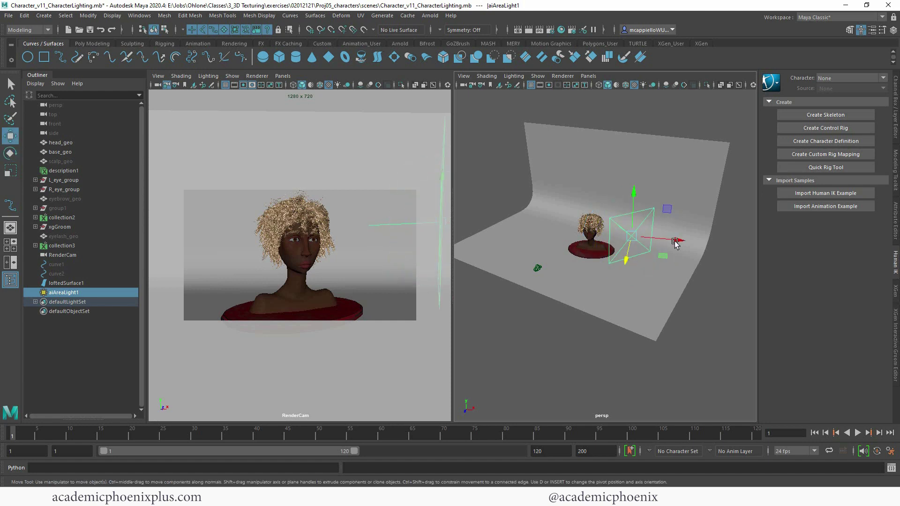
drag(677, 243, 628, 279)
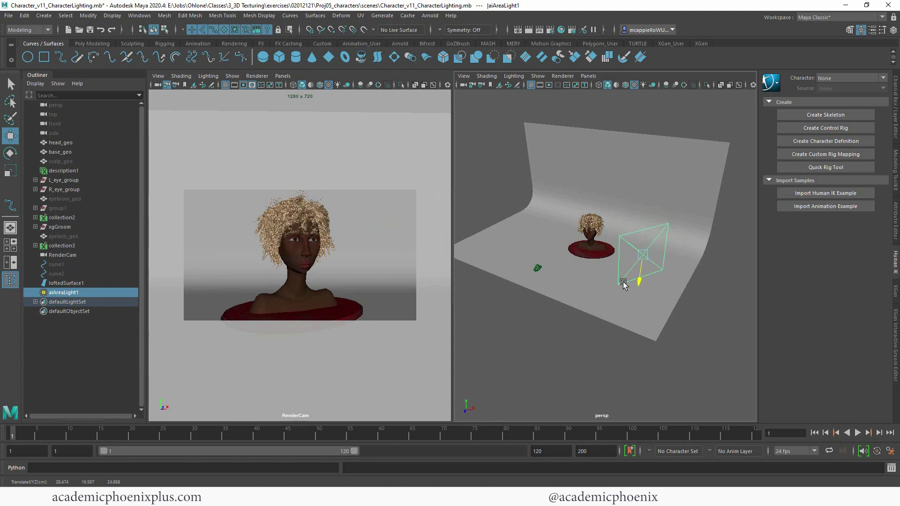
drag(690, 255, 676, 261)
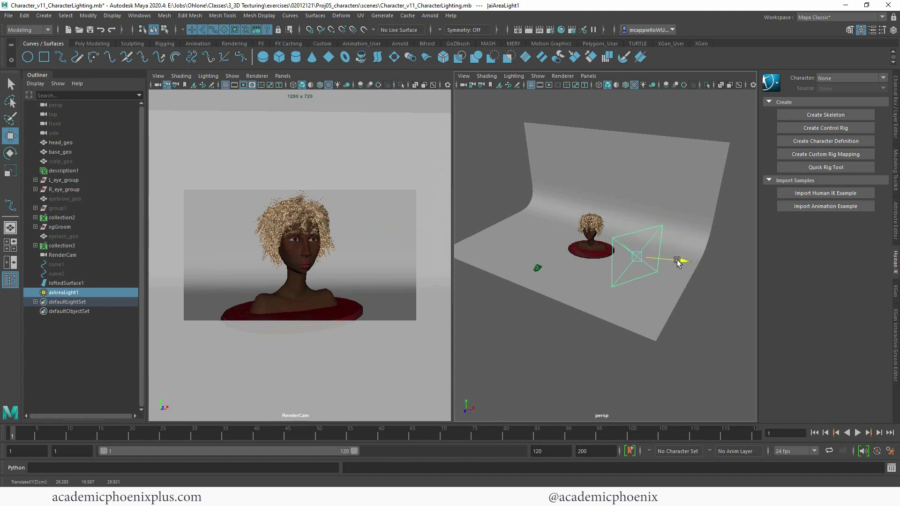
Step: Bring up the area light's attributes and test-render the RenderCam view in Arnold to check the single light
key(ctrl+a)
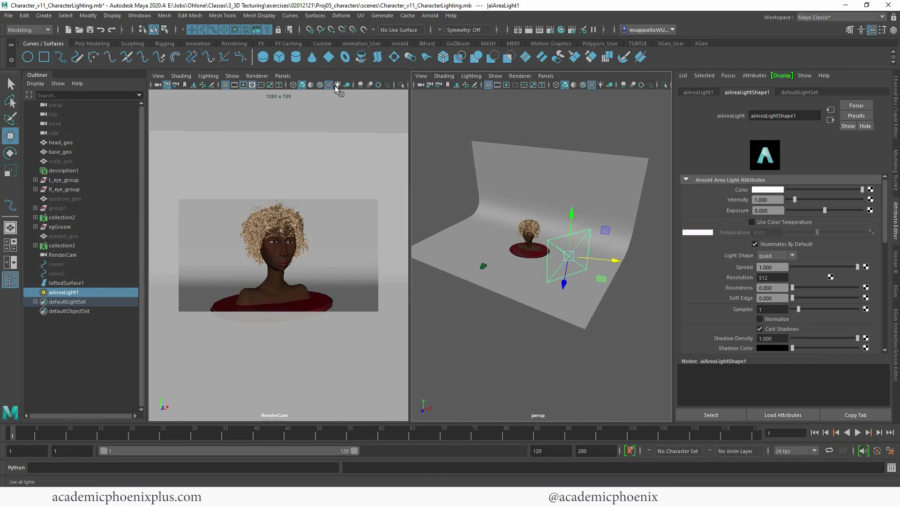
click(434, 16)
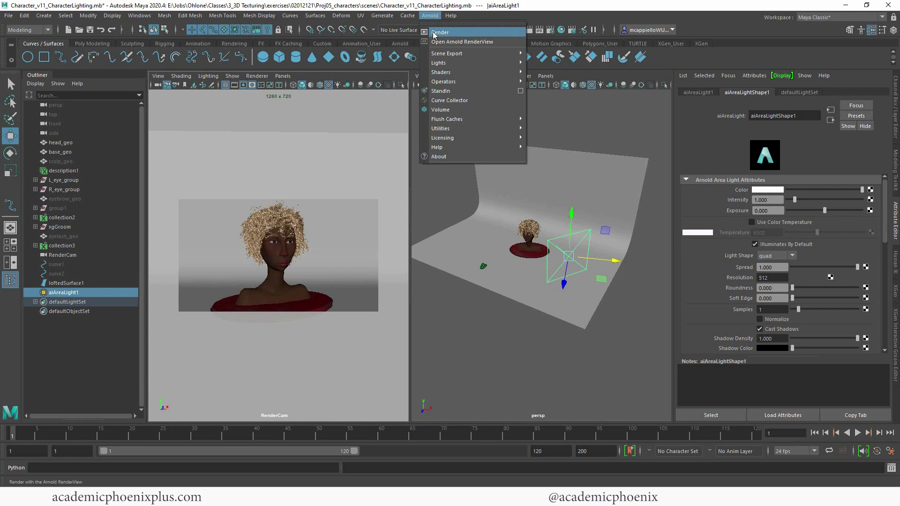
click(440, 33)
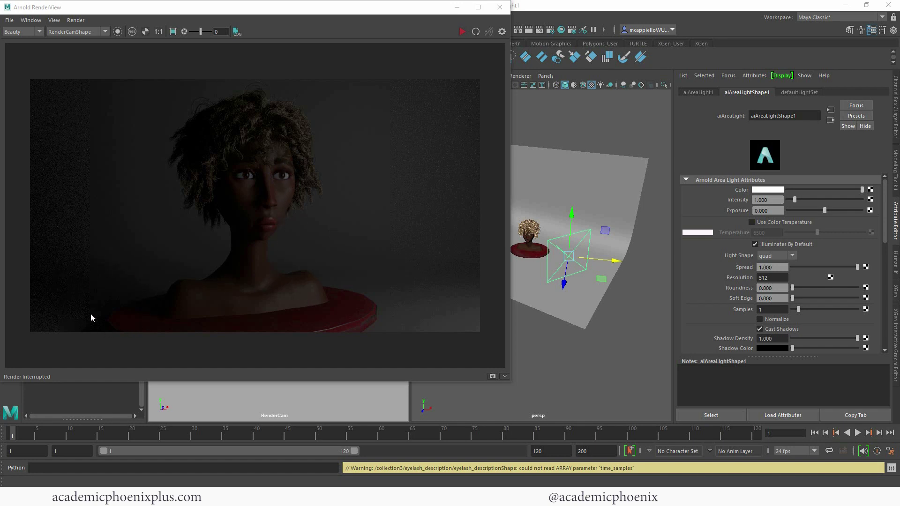
click(457, 8)
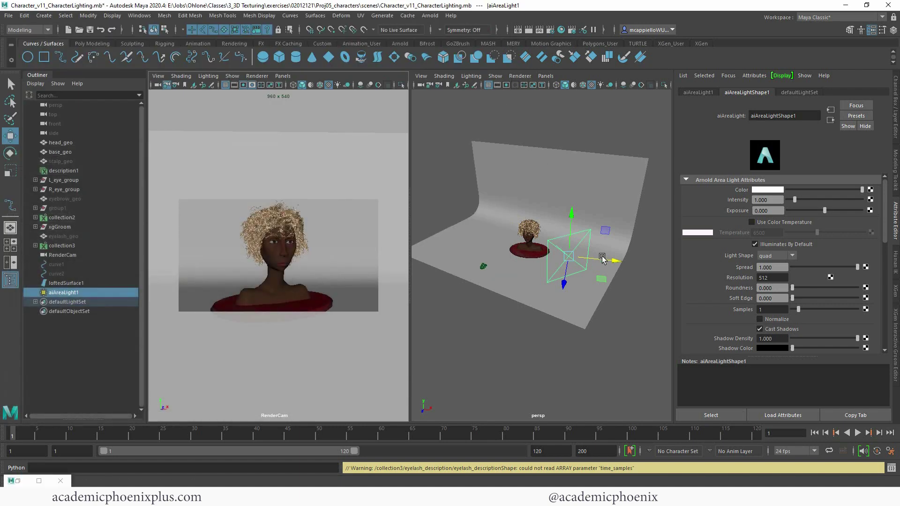
Step: Rename the area light L_Key_aiAreaLight1
double_click(65, 293)
key(Home)
text(L)
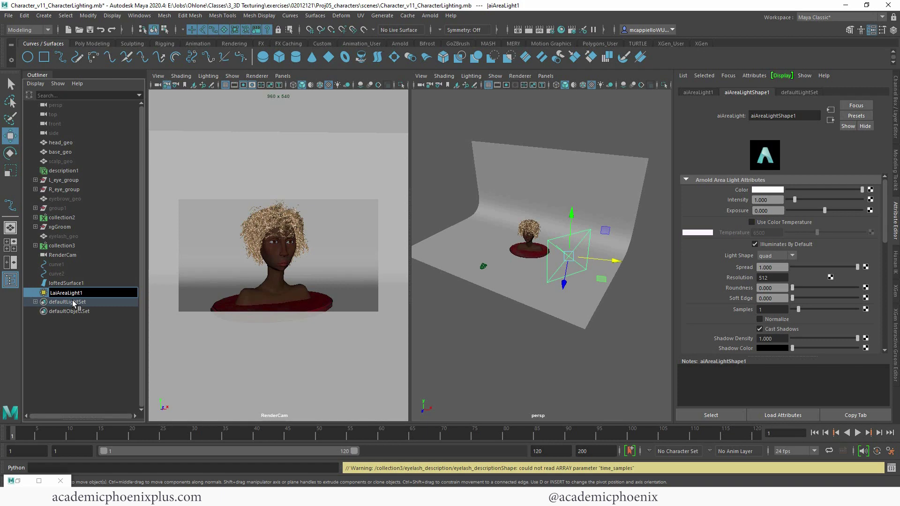
text(_Key_)
key(Return)
Step: Duplicate the key light, move the copy to the opposite front side of the bust and rotate it toward the head
key(ctrl+d)
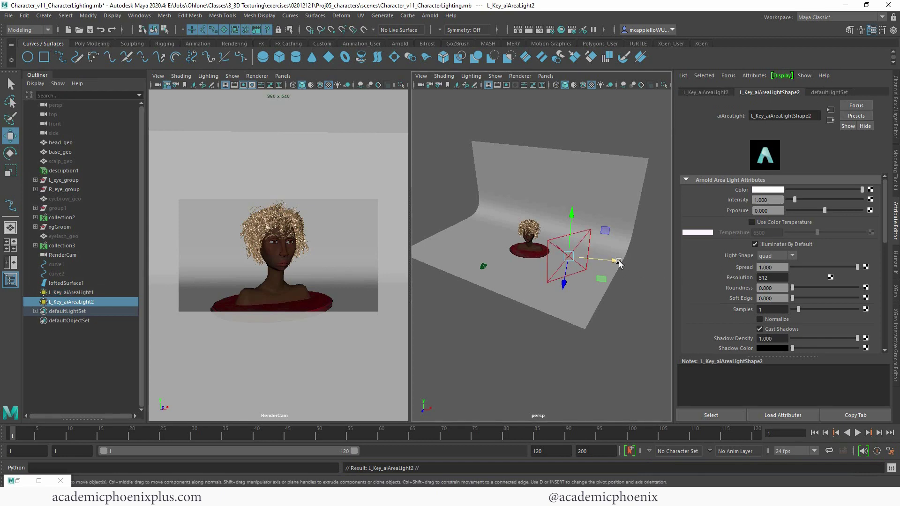
drag(619, 260, 585, 235)
key(e)
key(w)
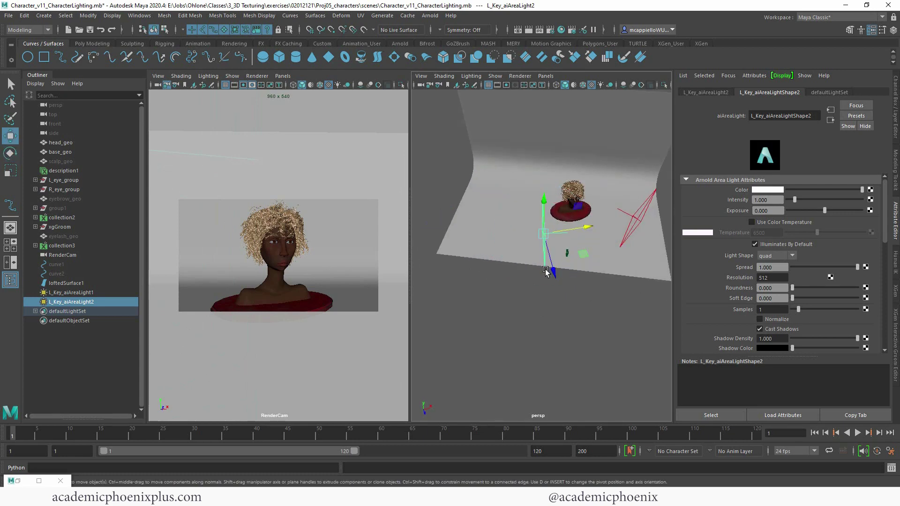
drag(545, 272, 567, 207)
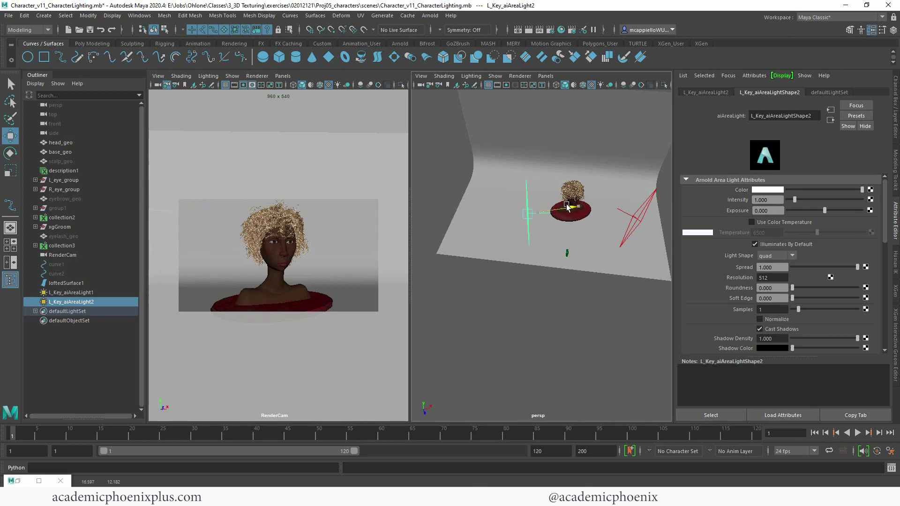
key(e)
drag(519, 247, 532, 248)
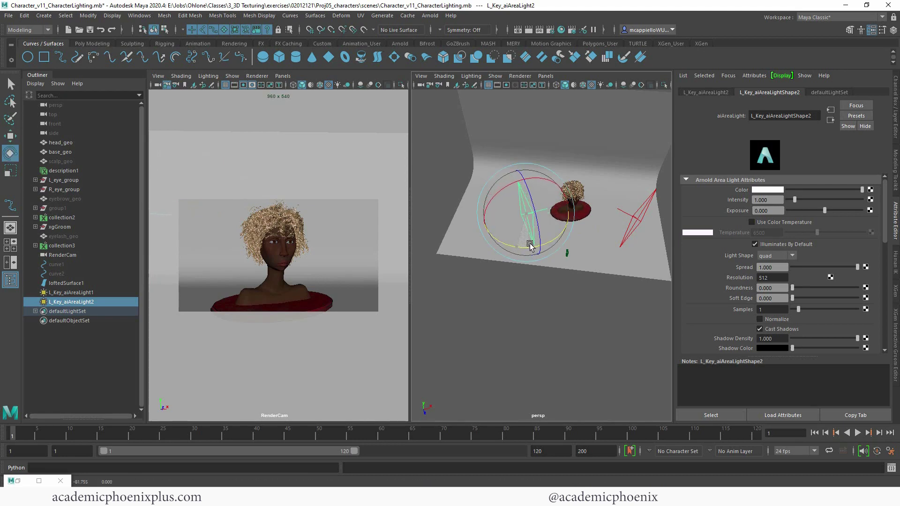
key(w)
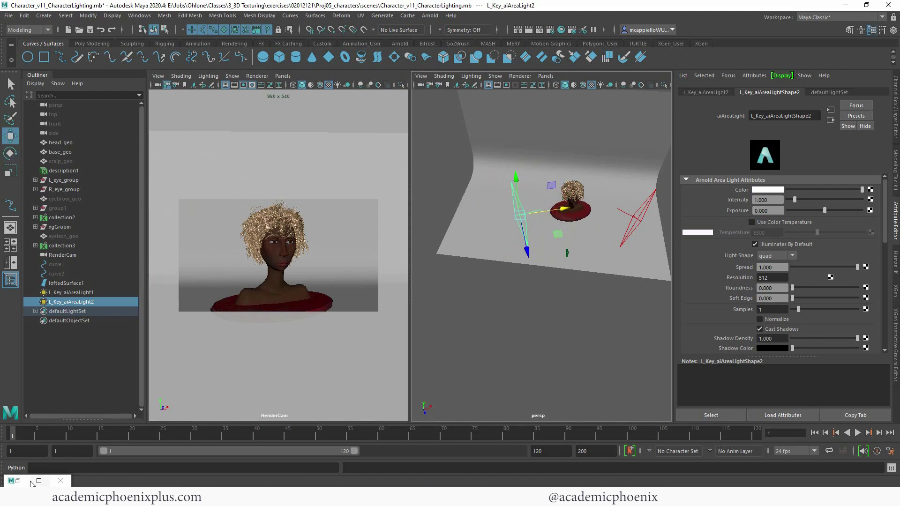
Step: Render the RenderCam view with both key lights, store a snapshot of it and shrink the snapshot strip
click(18, 481)
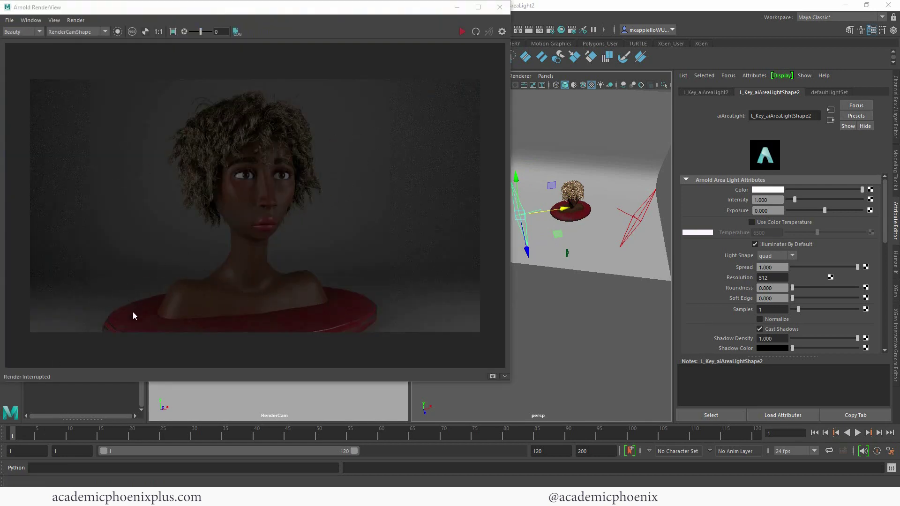
click(492, 377)
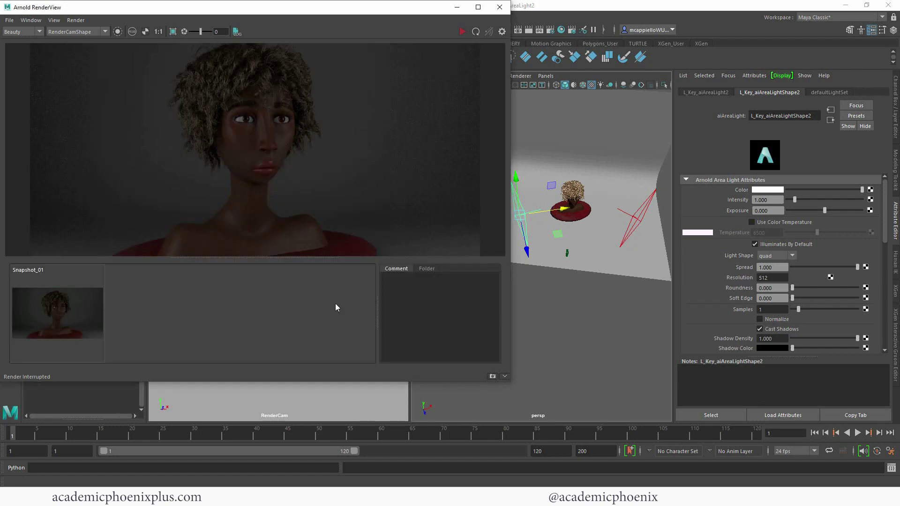
drag(289, 258, 283, 340)
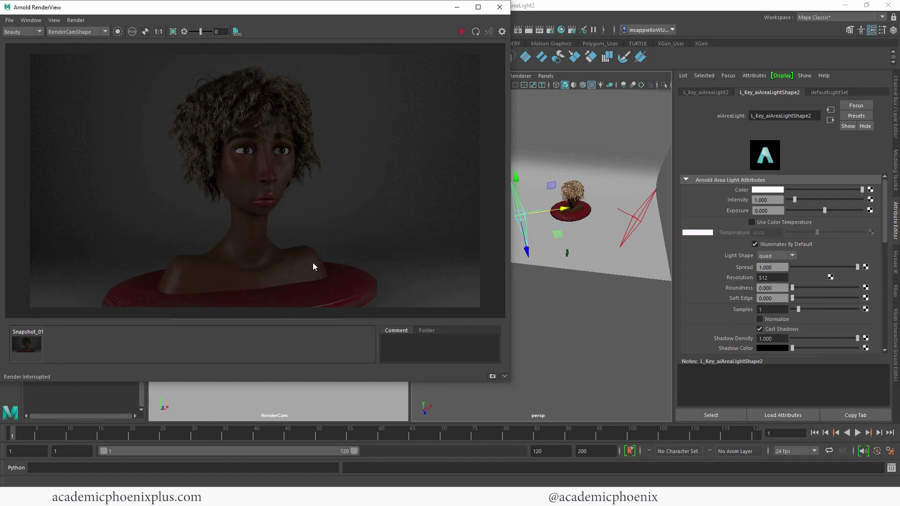
click(458, 8)
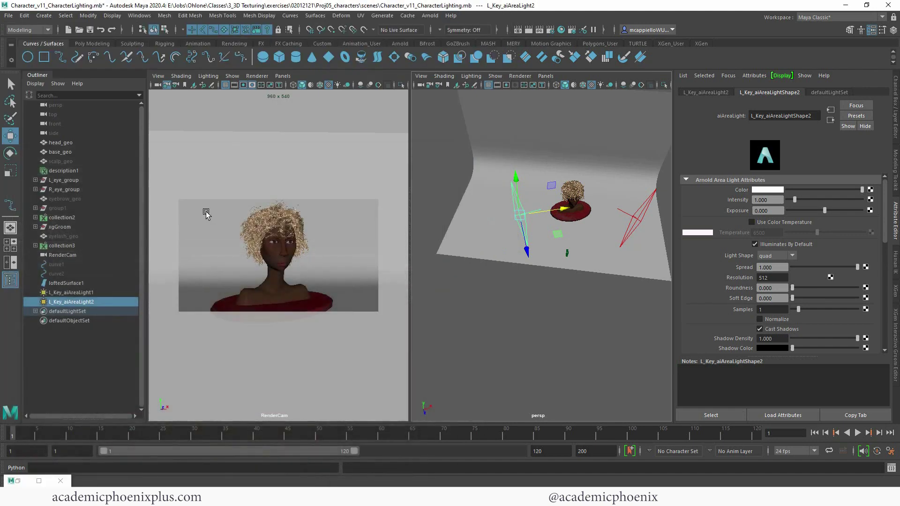
Step: Rename the duplicated key light R_Key_aiAreaLight2 and review the render with both lights
double_click(65, 302)
key(BackSpace)
text(R)
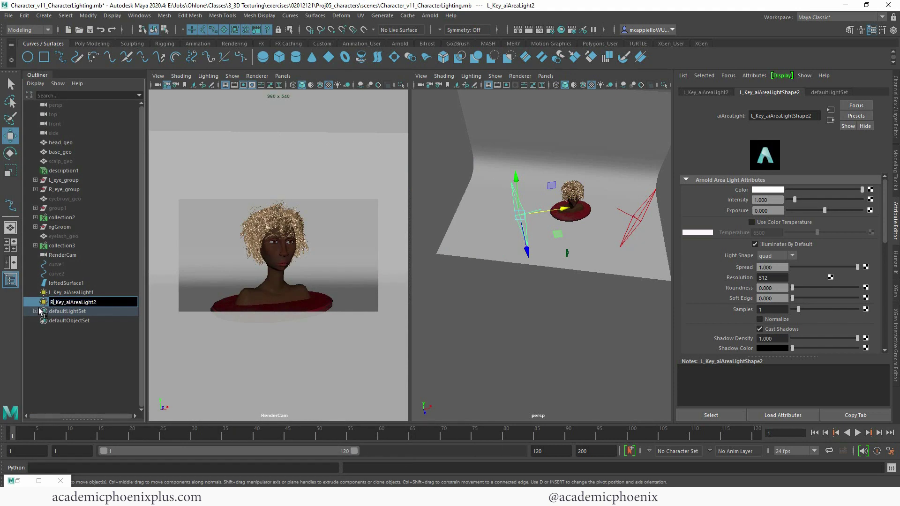
key(Return)
click(21, 482)
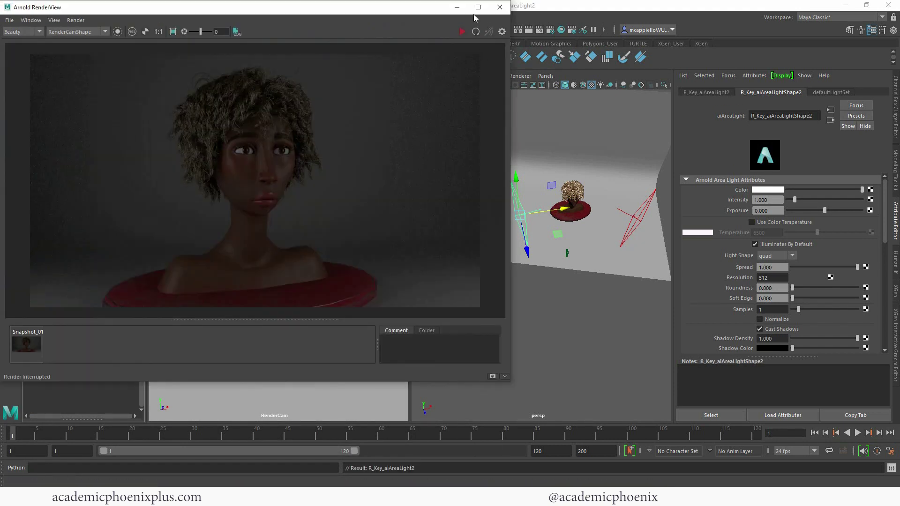
click(458, 7)
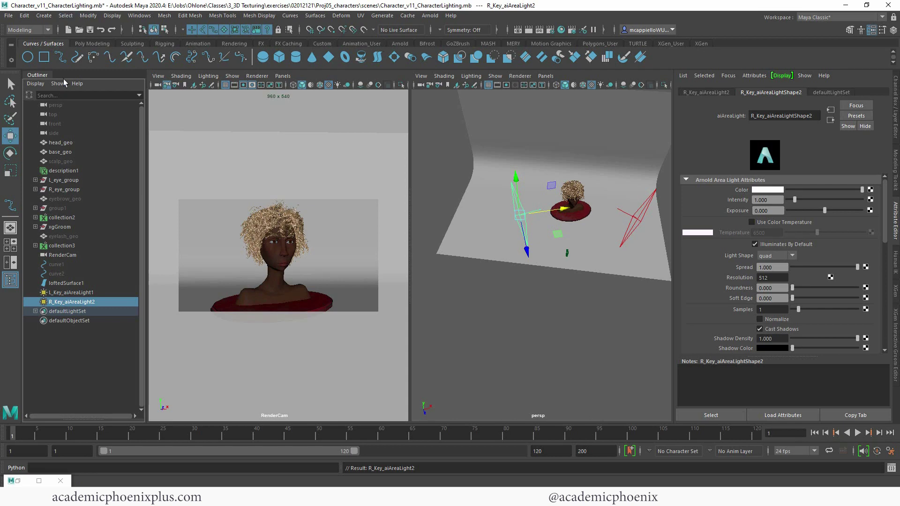
Step: Hide both key lights and create a new Arnold area light
ctrl+click(87, 294)
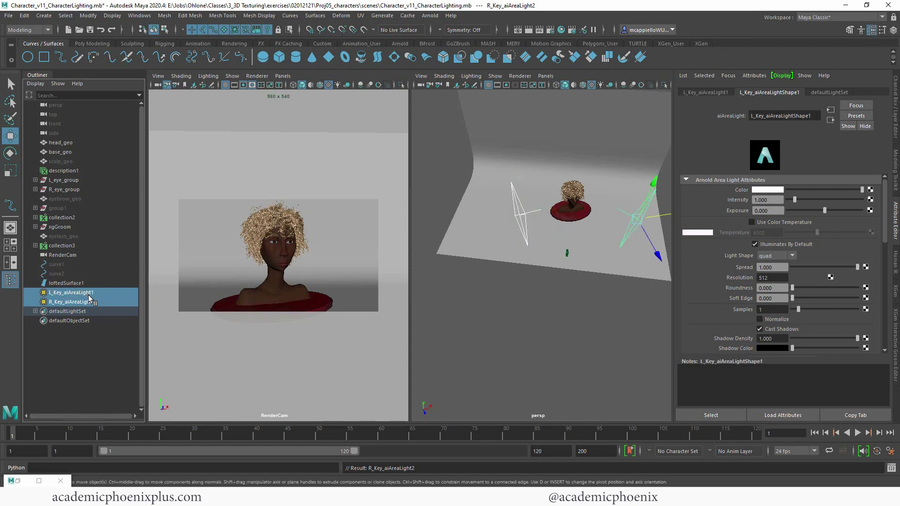
key(ctrl+h)
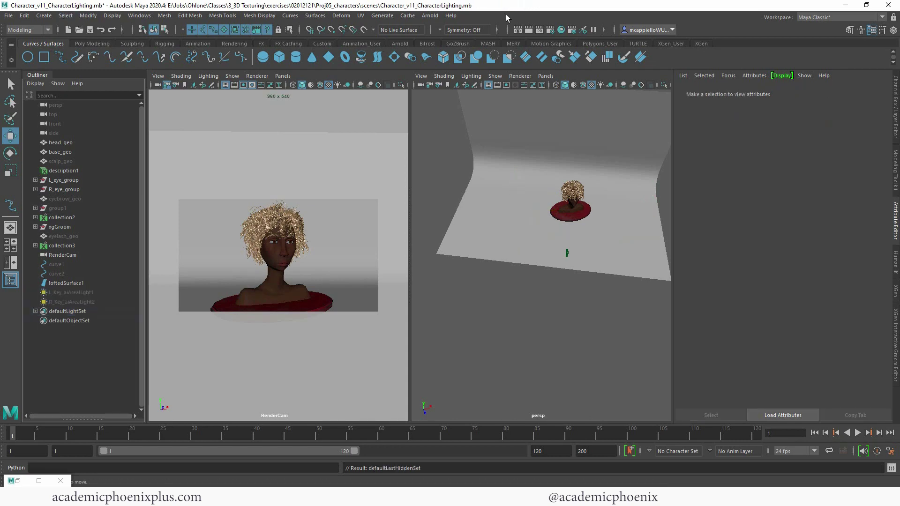
click(430, 16)
mouse_move(450, 62)
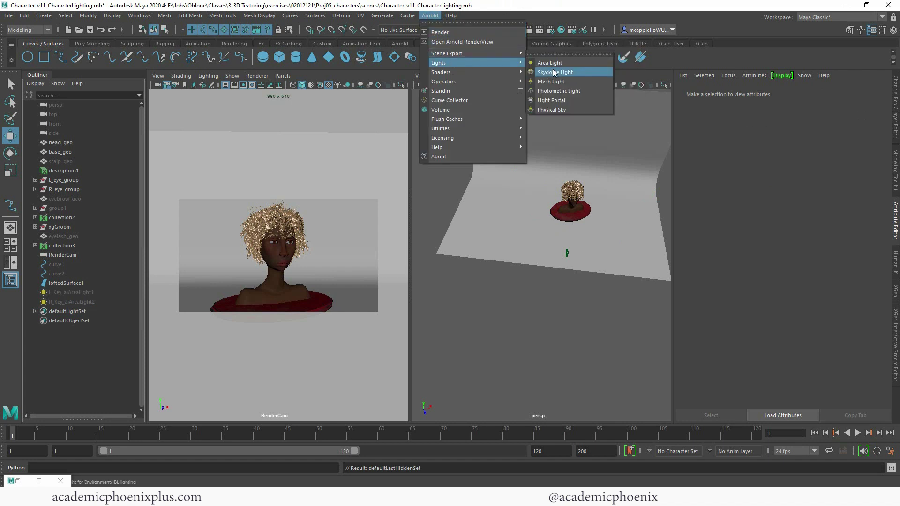
click(555, 66)
Step: Raise the new area light to about 12.9 cm, enlarge it, turn it toward the bust and place it behind one side at about Z -23.7
key(t)
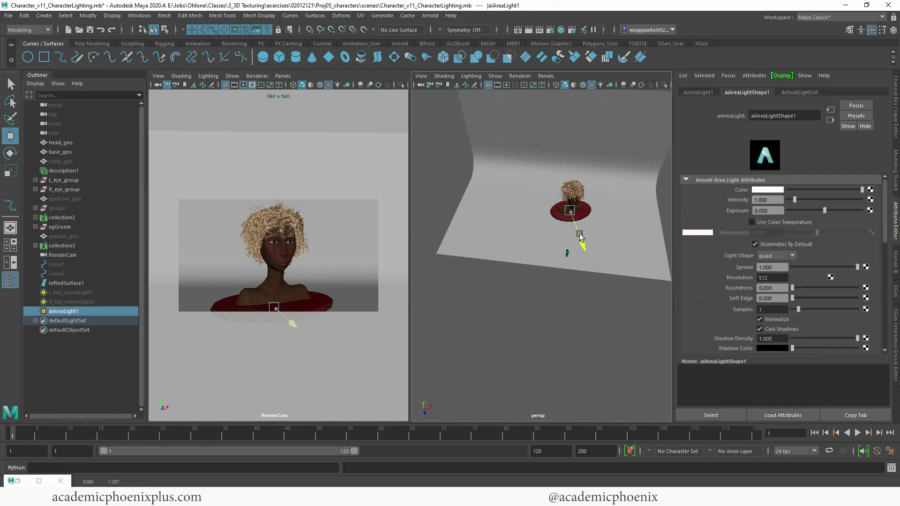
drag(579, 238, 567, 127)
key(r)
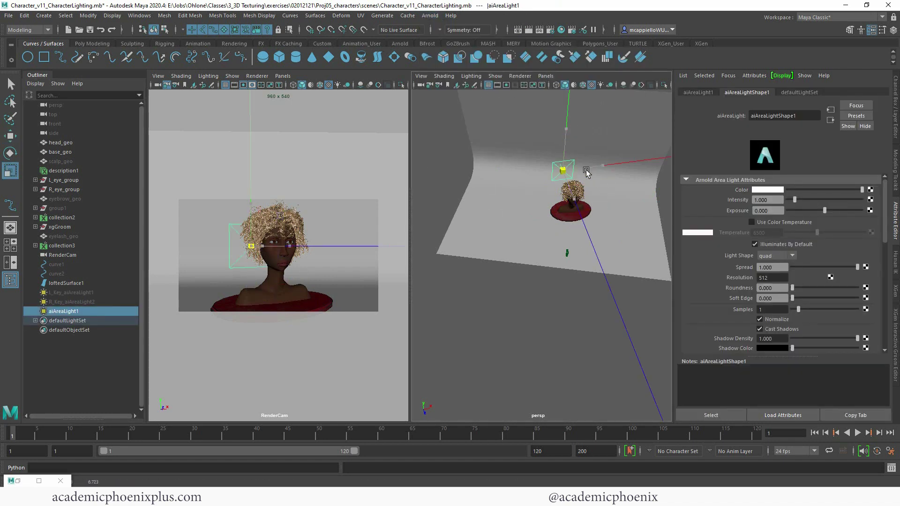
click(780, 319)
key(e)
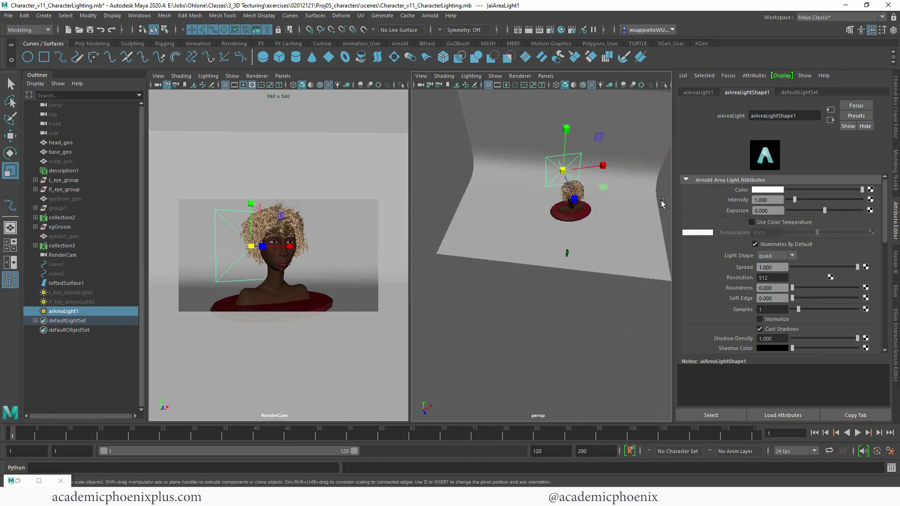
drag(598, 190, 544, 193)
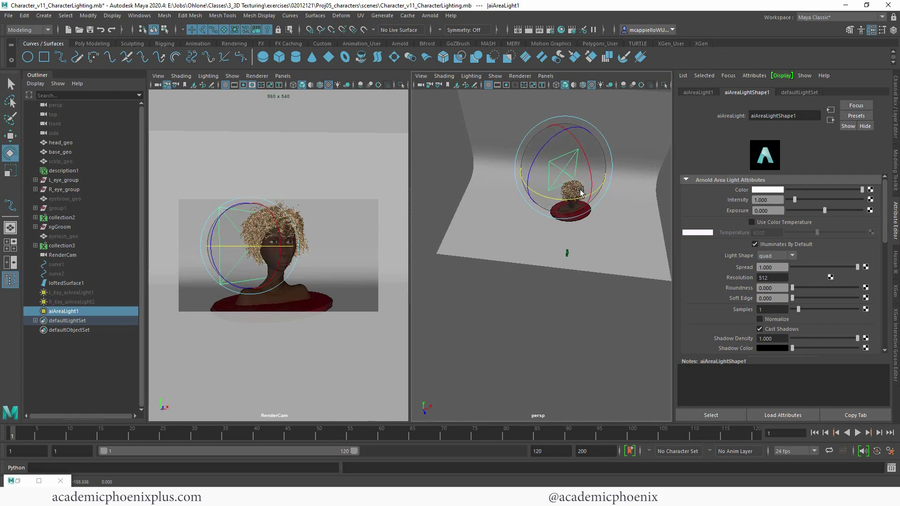
key(w)
mouse_move(570, 155)
mouse_down()
mouse_move(597, 166)
mouse_move(577, 162)
mouse_up()
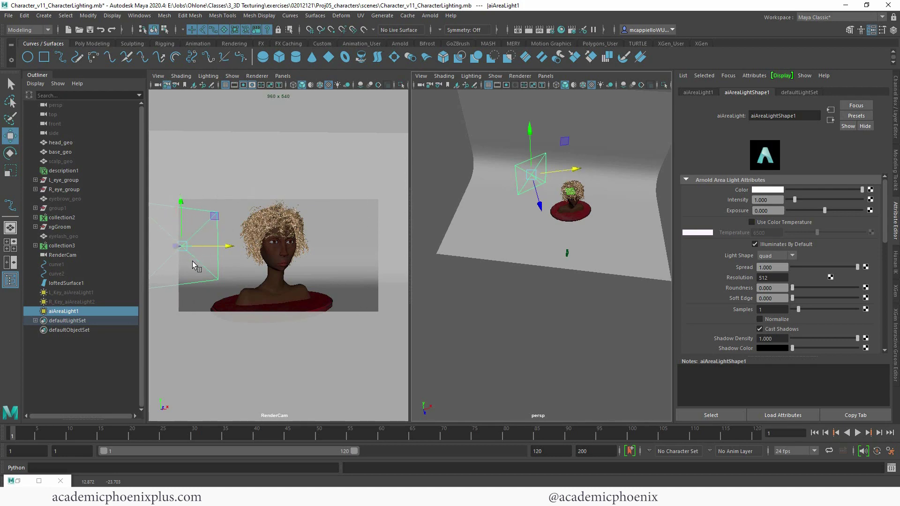
Step: Raise the back light to about 23.6 cm, above head height, and tilt it down toward the bust
drag(183, 201, 179, 161)
click(183, 207)
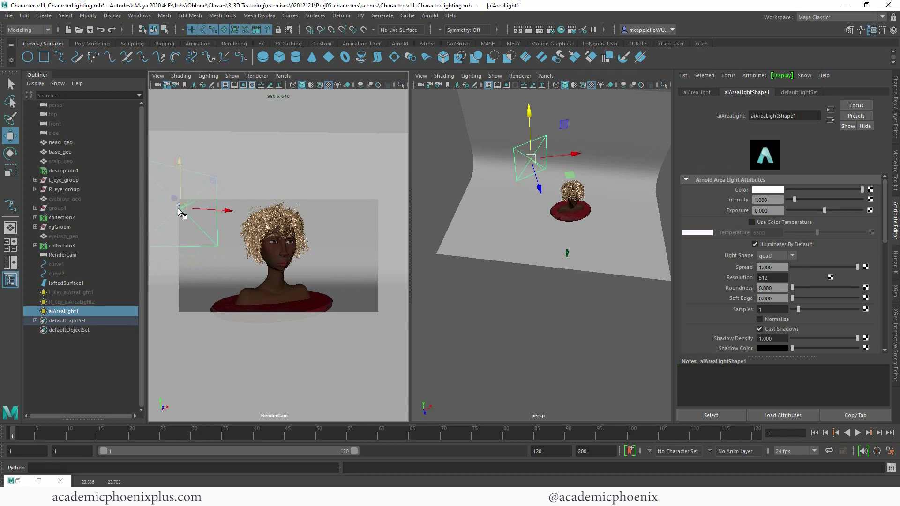
key(e)
mouse_move(199, 204)
mouse_down()
mouse_move(207, 218)
mouse_move(182, 215)
mouse_move(196, 211)
mouse_up()
Step: Test-render the back light, shift it inward along X toward the bust, and turn it to face the head
click(18, 481)
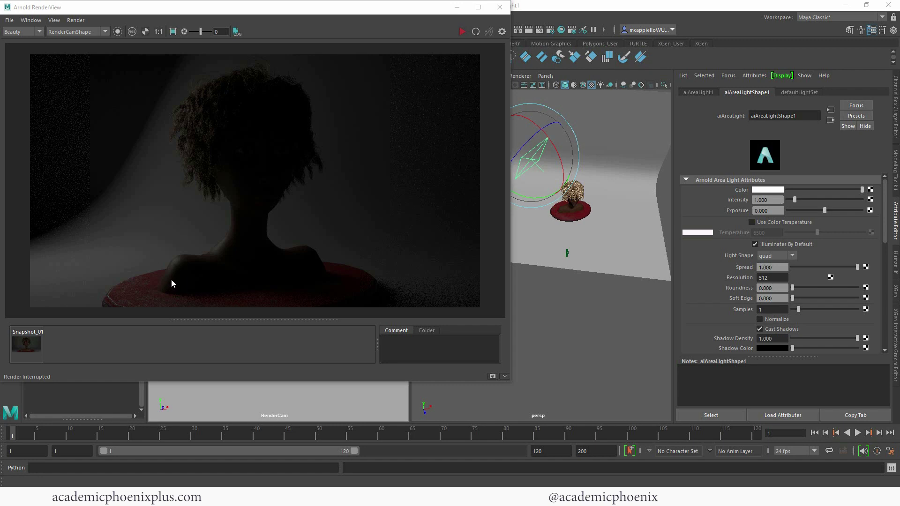
click(458, 7)
key(w)
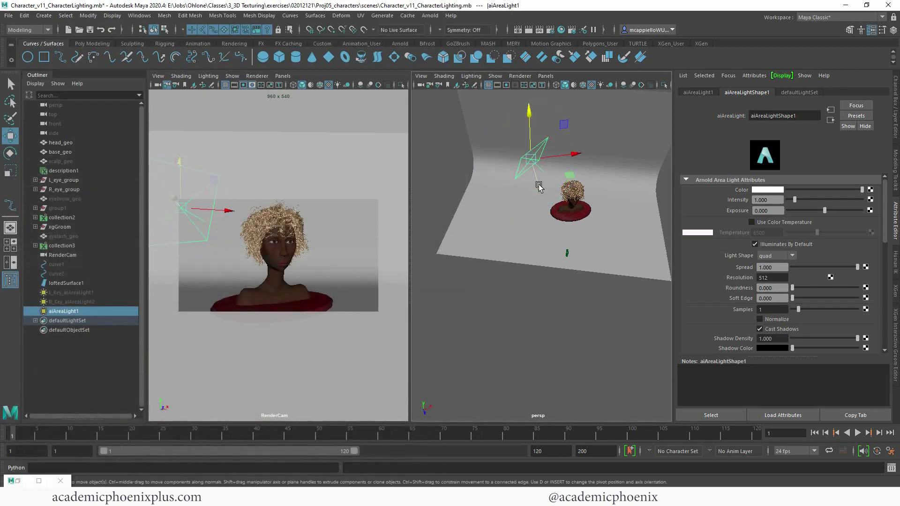
drag(575, 154, 581, 154)
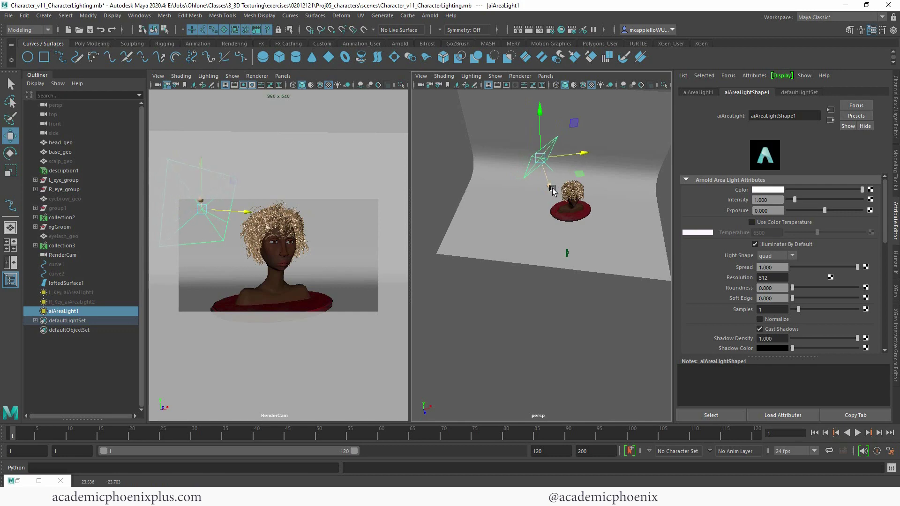
key(e)
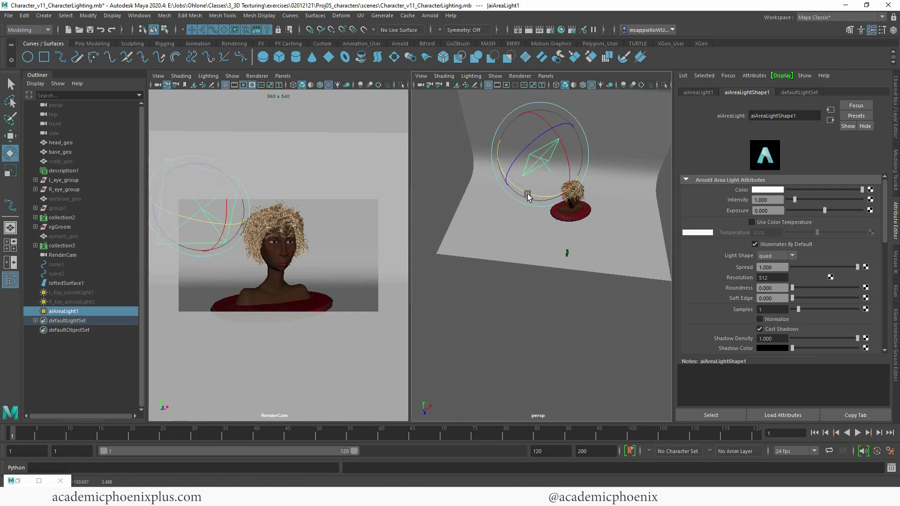
mouse_move(564, 148)
mouse_down()
mouse_move(529, 142)
mouse_move(559, 148)
mouse_up()
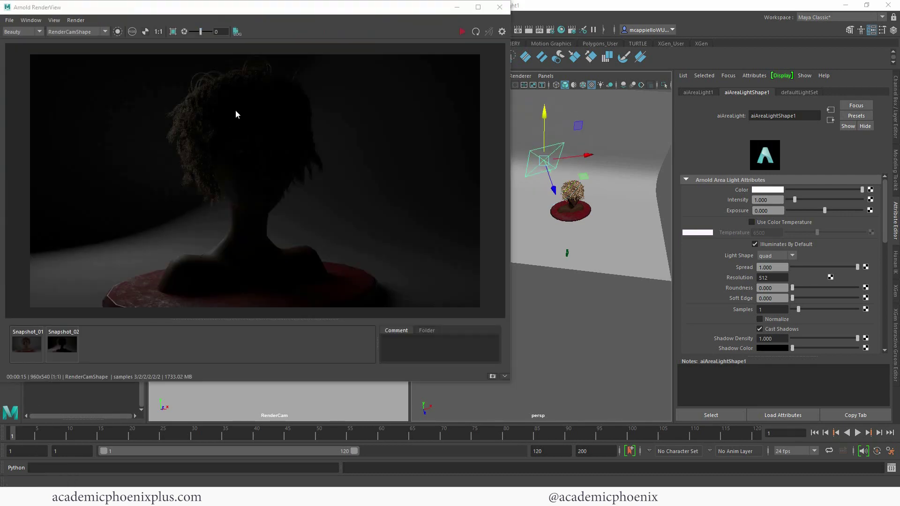
Step: Compare the new back-light render with Snapshot_02, examining the light on the hair, base and backdrop
click(65, 346)
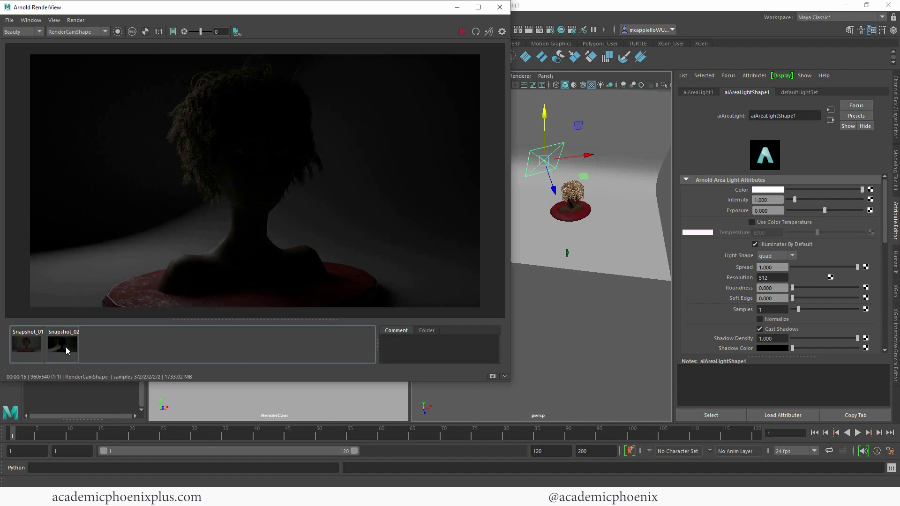
click(66, 347)
click(66, 348)
click(66, 348)
click(66, 348)
click(69, 344)
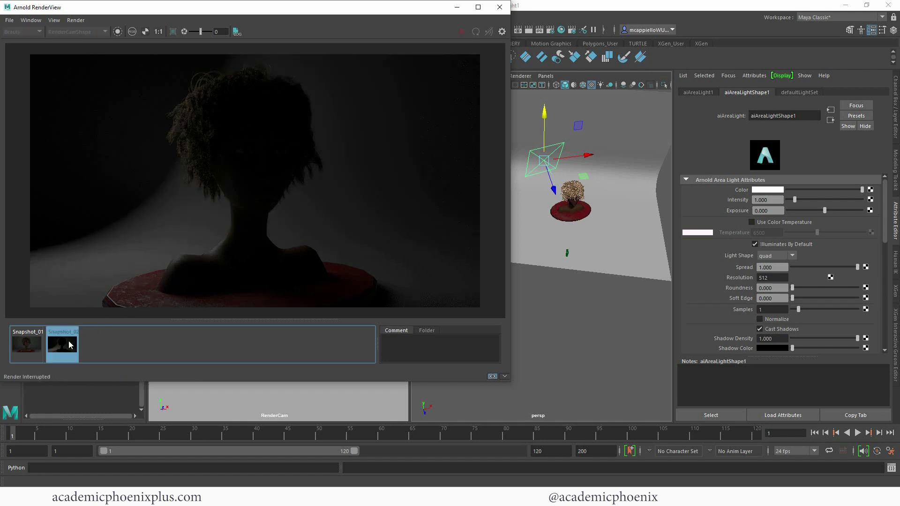
click(66, 342)
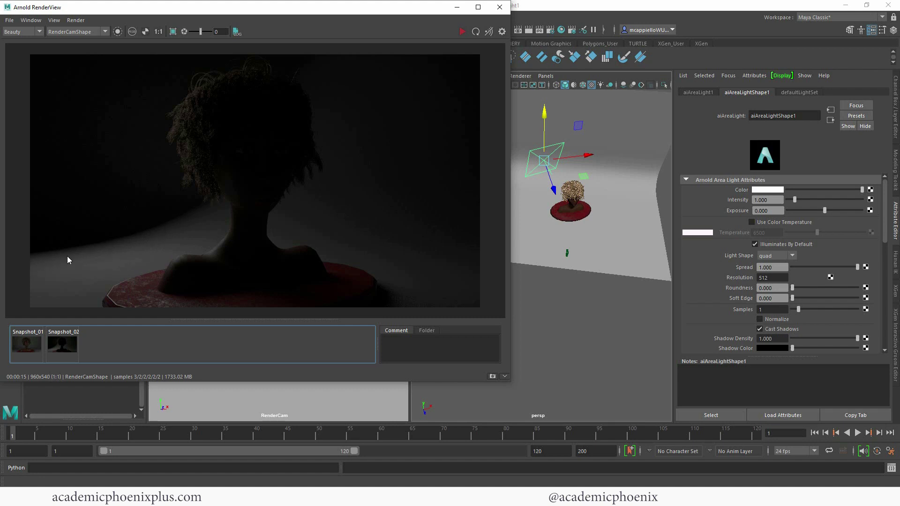
click(457, 7)
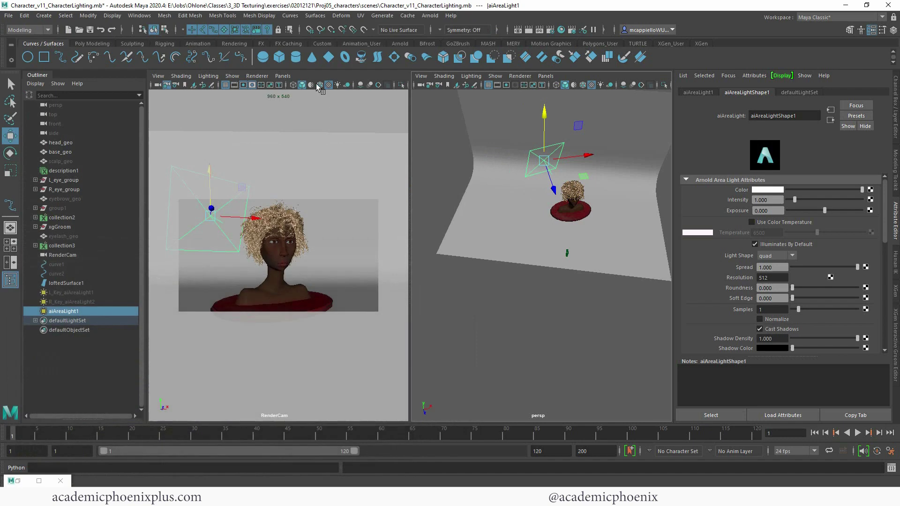
Step: Break aiAreaLight1's light links to loftedSurface1 and base_geo in light-centric light linking, and review the render
click(145, 17)
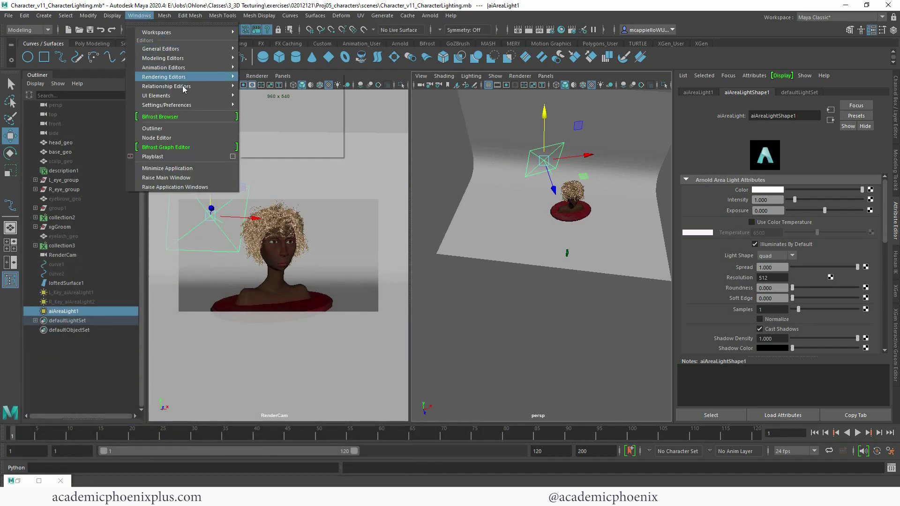
mouse_move(197, 86)
mouse_move(307, 152)
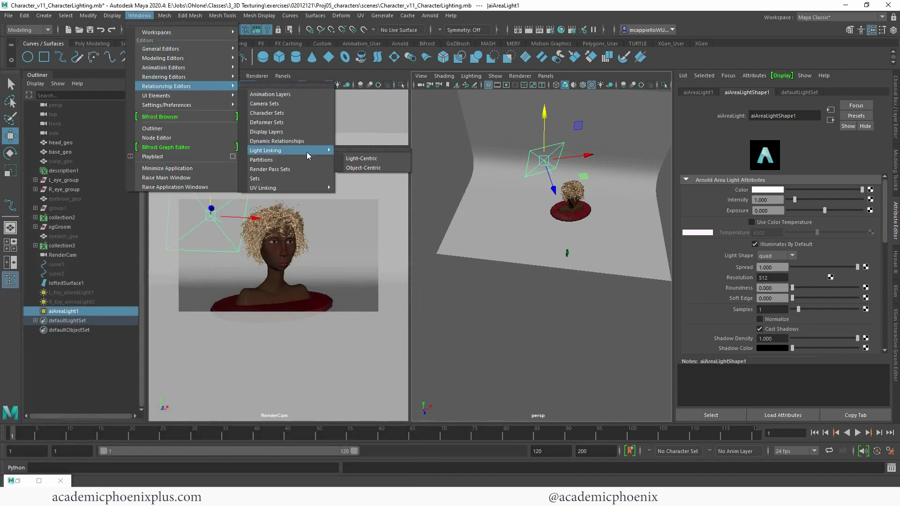
click(362, 158)
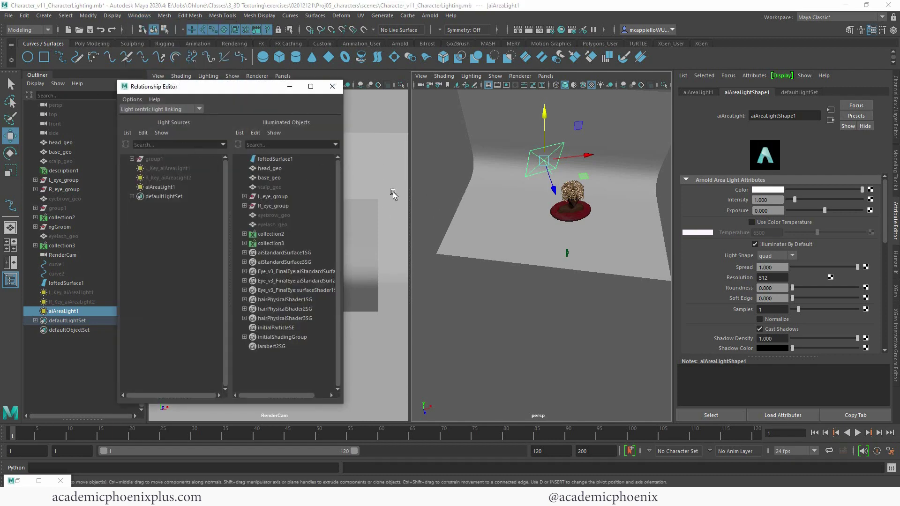
click(164, 187)
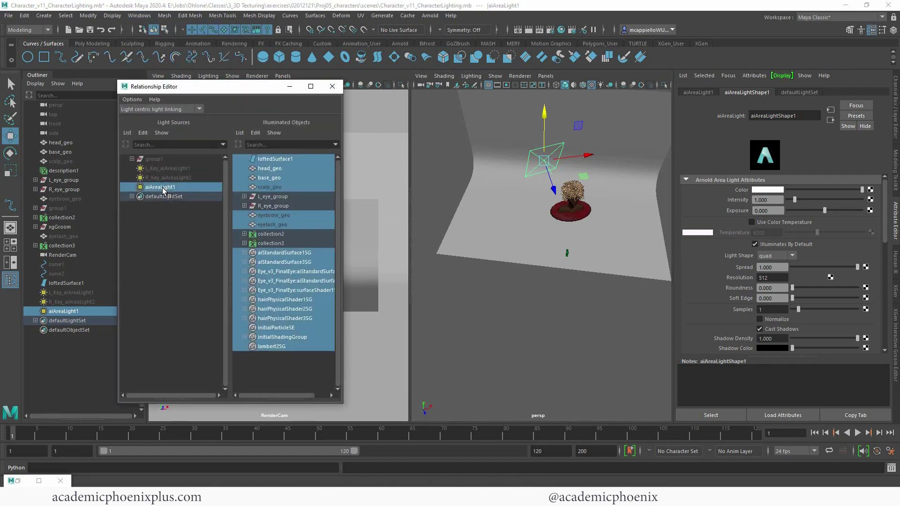
click(277, 159)
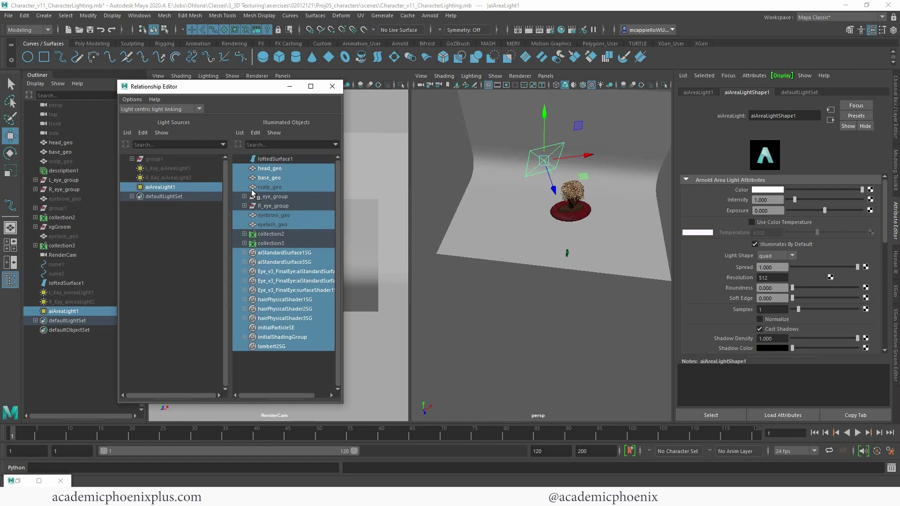
click(39, 481)
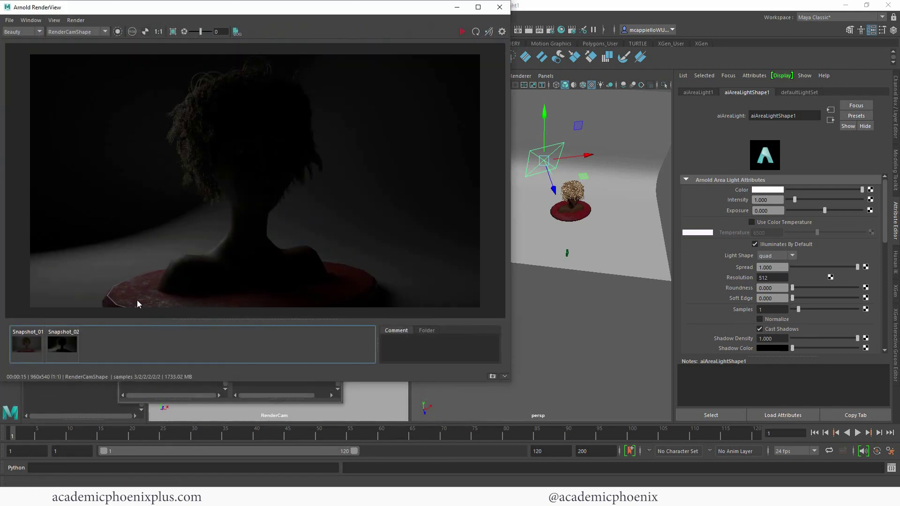
click(455, 8)
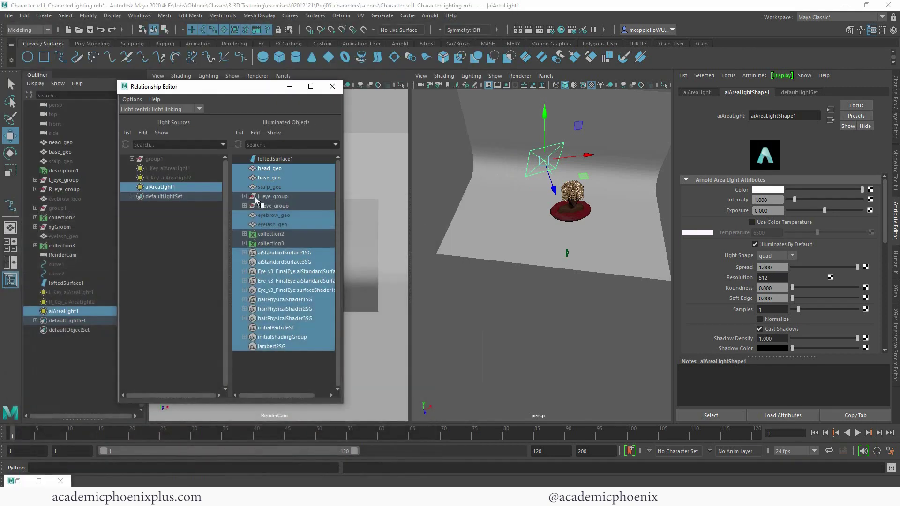
click(264, 180)
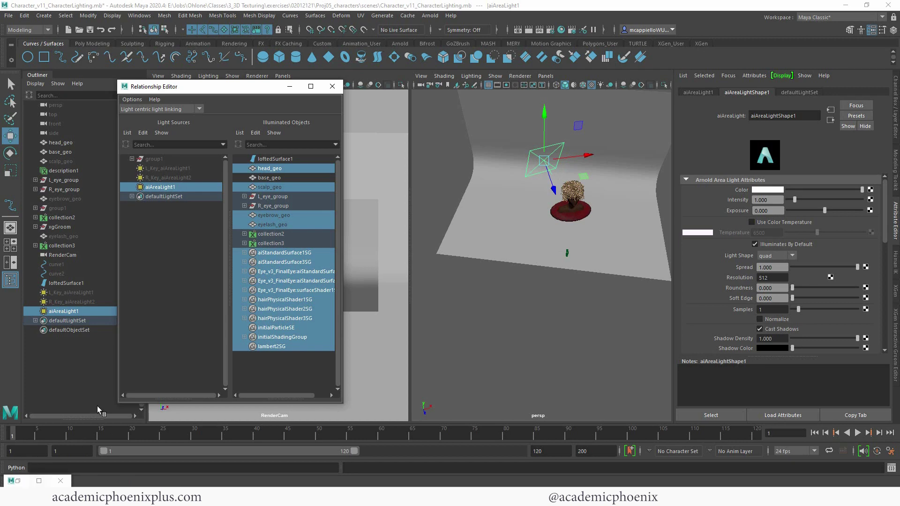
click(333, 87)
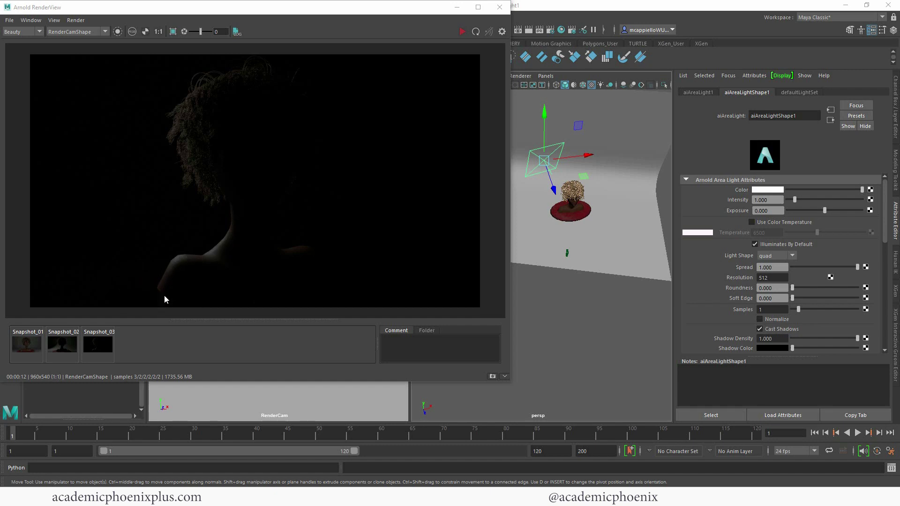
click(457, 7)
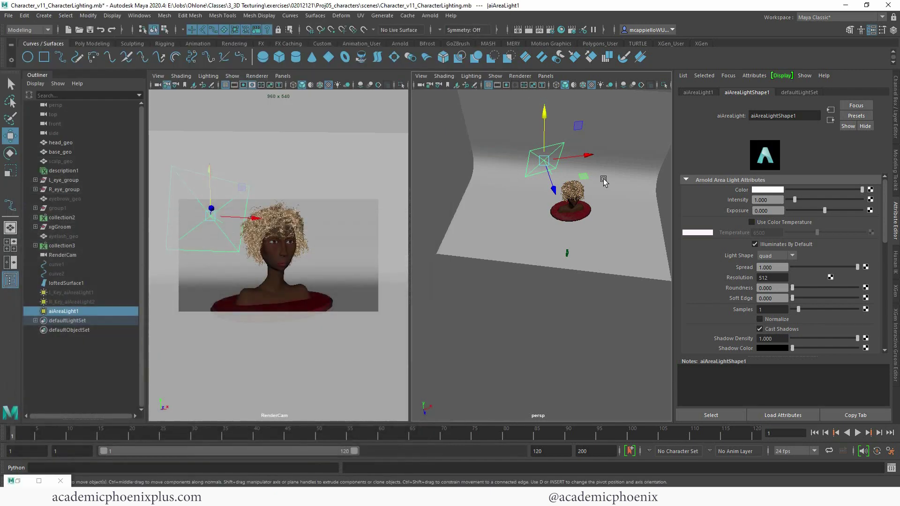
Step: Move aiAreaLight1 slightly farther inward along X behind the bust and re-aim it at the head
drag(587, 159, 595, 158)
key(e)
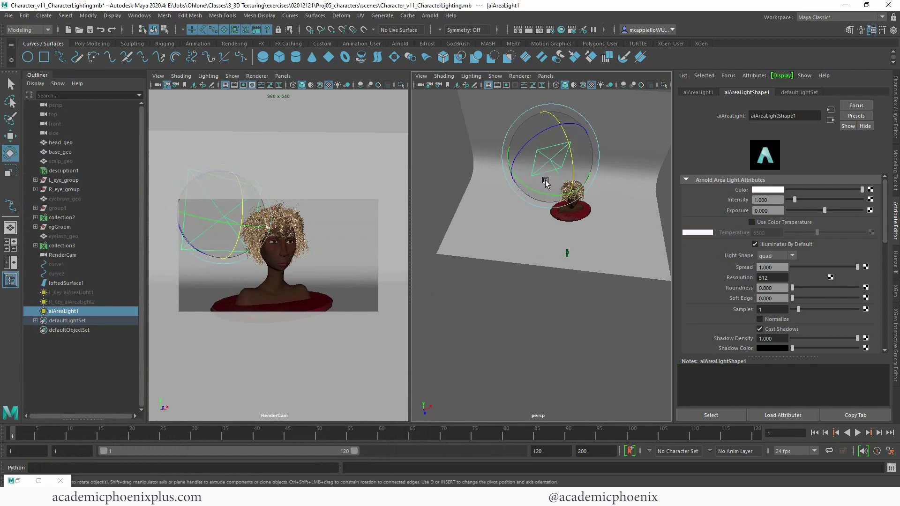
drag(534, 190, 542, 215)
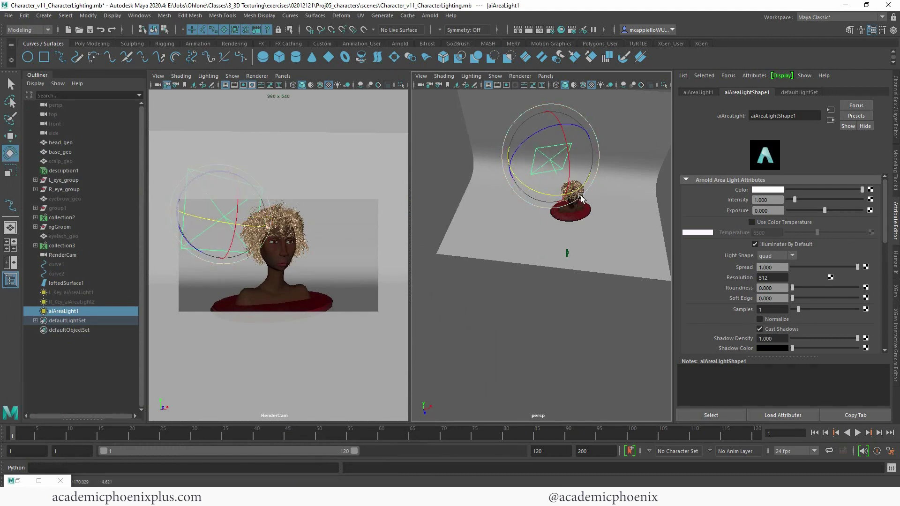
Step: Duplicate the back light, move the copy to the opposite side behind the bust, and rotate it to face the head
key(ctrl+d)
key(w)
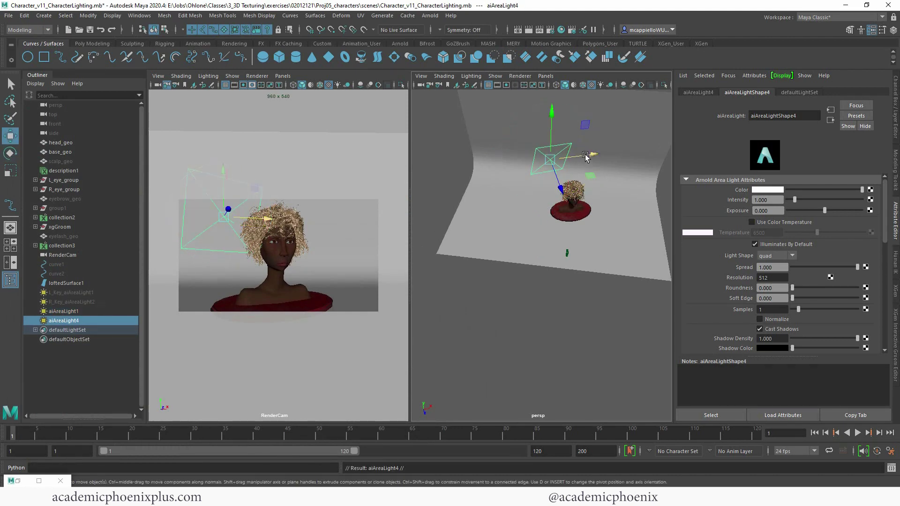
drag(588, 156, 650, 152)
key(e)
drag(586, 188, 558, 178)
drag(610, 141, 612, 148)
key(w)
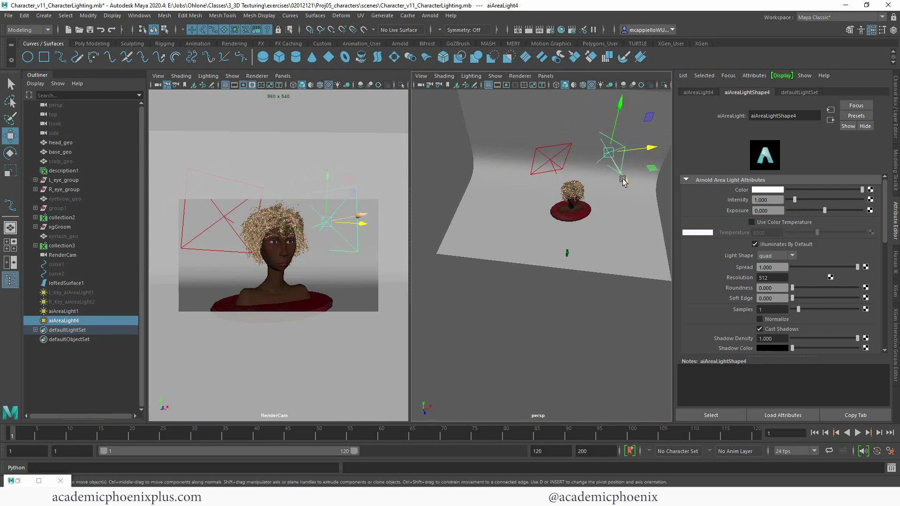
Step: Fine-tune the duplicated back light's position and tilt on its side of the bust, and render both back lights
drag(631, 185, 655, 189)
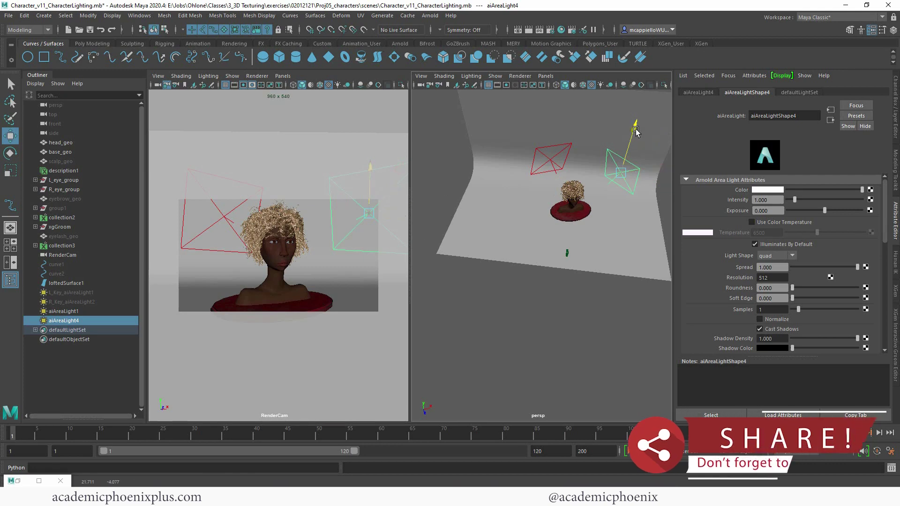
key(e)
drag(634, 198, 634, 205)
key(w)
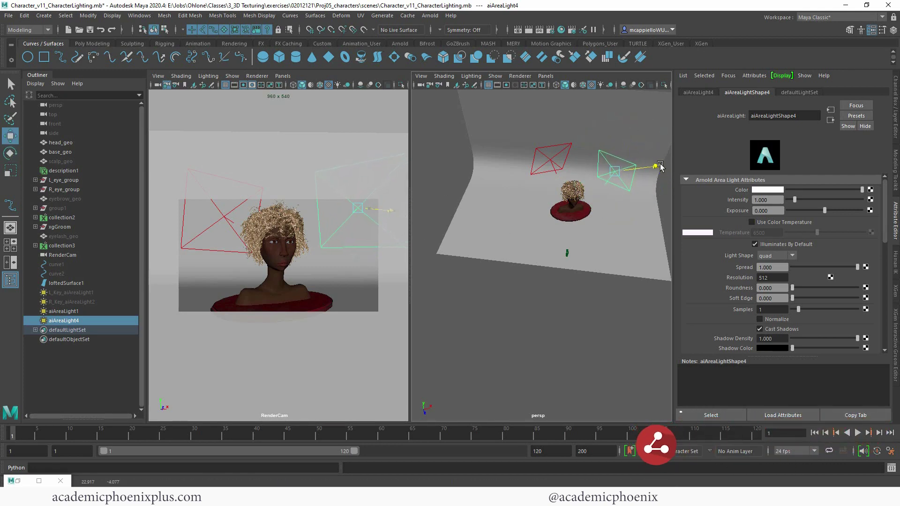
click(632, 199)
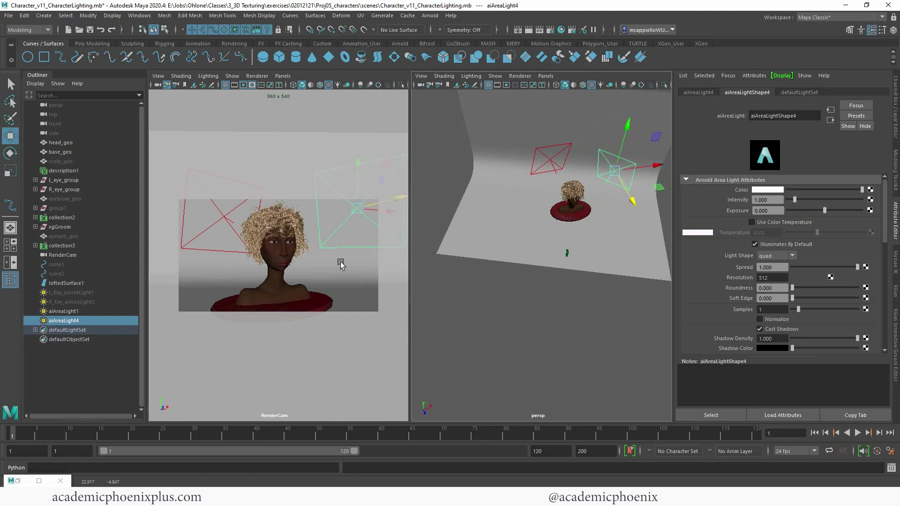
double_click(19, 482)
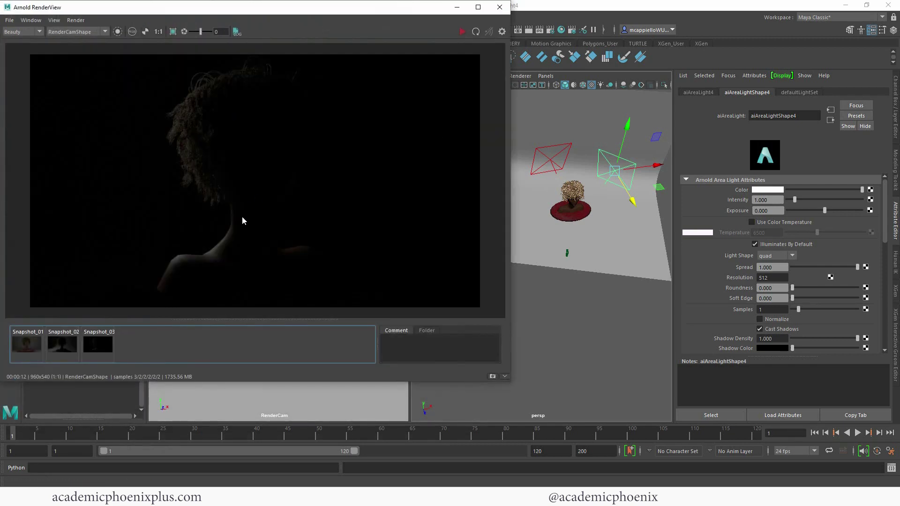
click(279, 246)
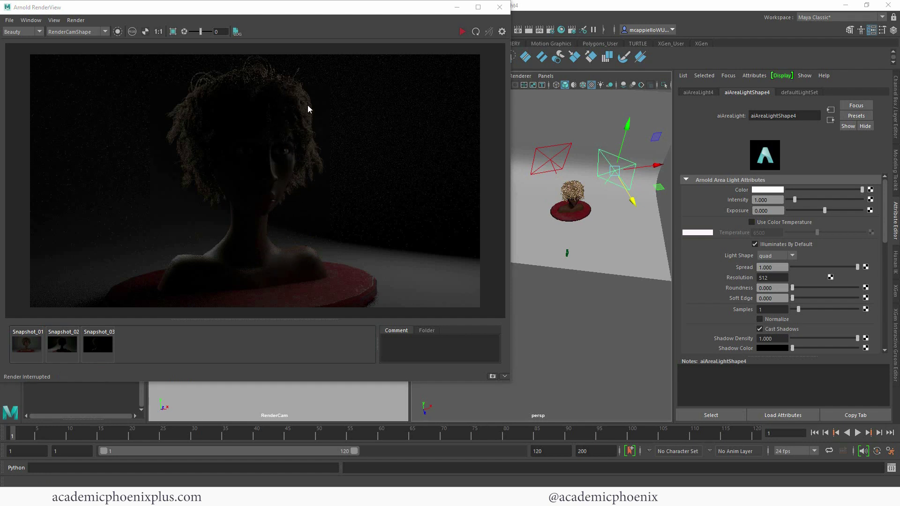
Step: Move aiAreaLight4 back and inward behind the bust, re-aim it at the head, and check the render
click(457, 7)
drag(633, 201, 628, 194)
drag(649, 163, 625, 196)
key(e)
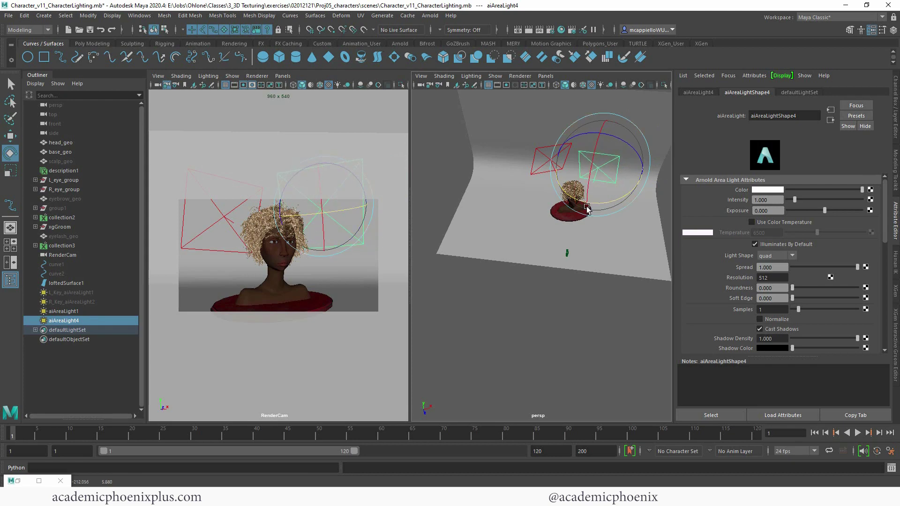
click(17, 482)
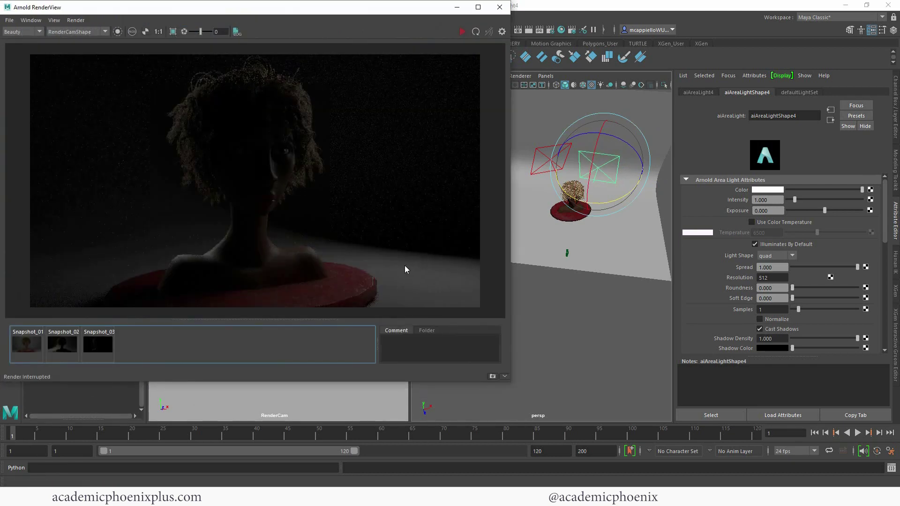
click(457, 7)
Step: Break aiAreaLight4's light links to loftedSurface1 and base_geo in light-centric light linking
click(139, 16)
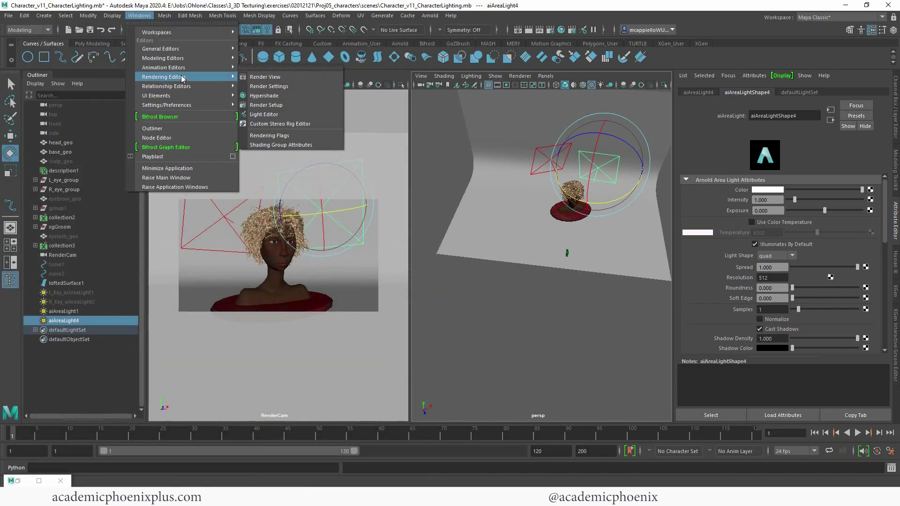
mouse_move(185, 90)
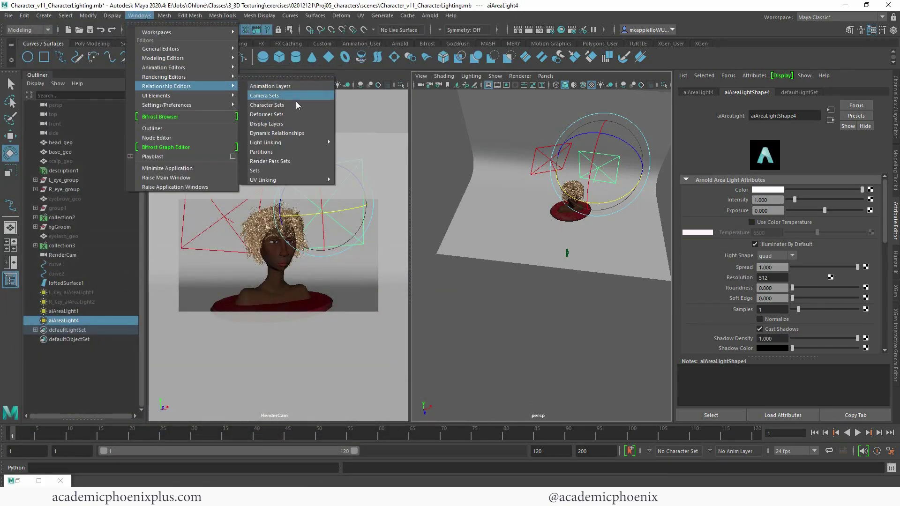
mouse_move(306, 142)
click(365, 145)
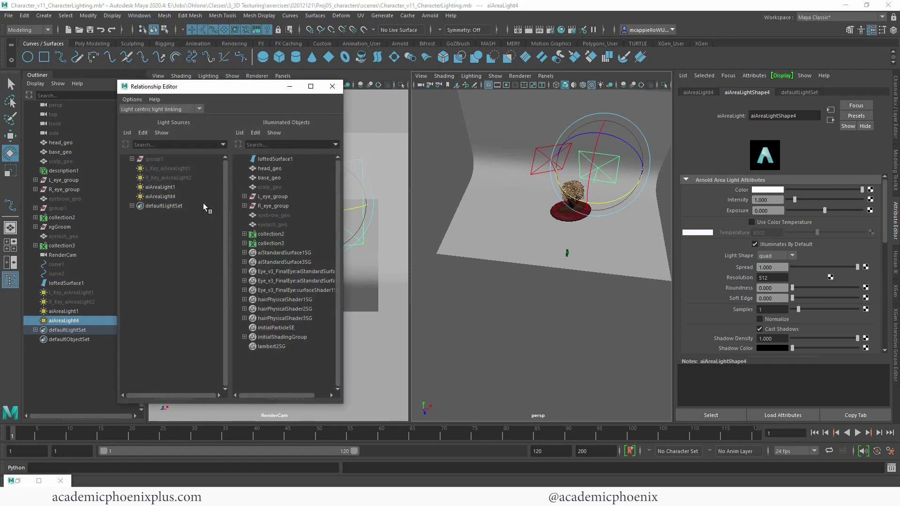
click(167, 196)
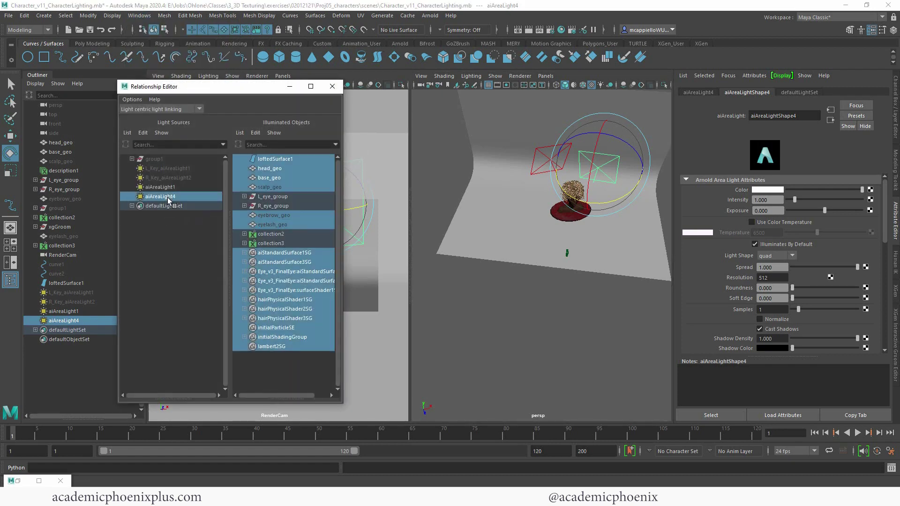
click(290, 159)
click(299, 178)
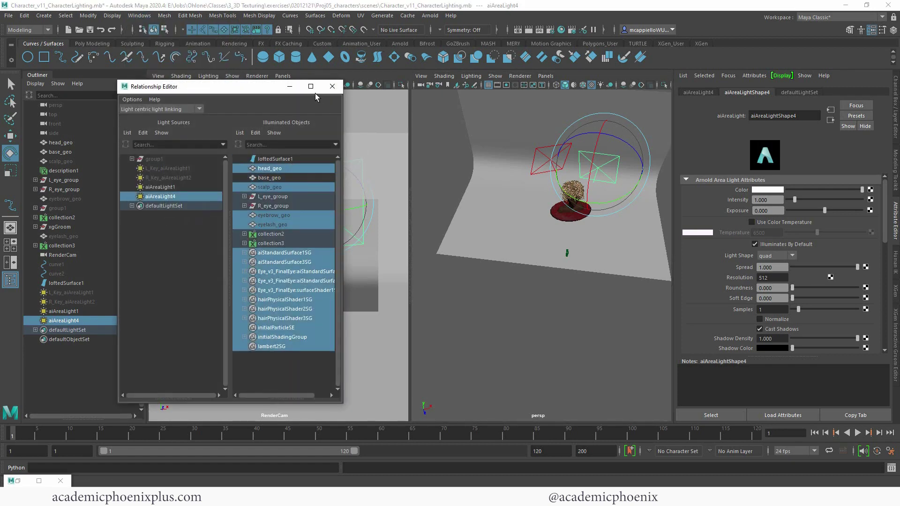
Step: Close the light linking editor, re-tilt aiAreaLight4 and shift its position behind the head, and check the render
click(332, 87)
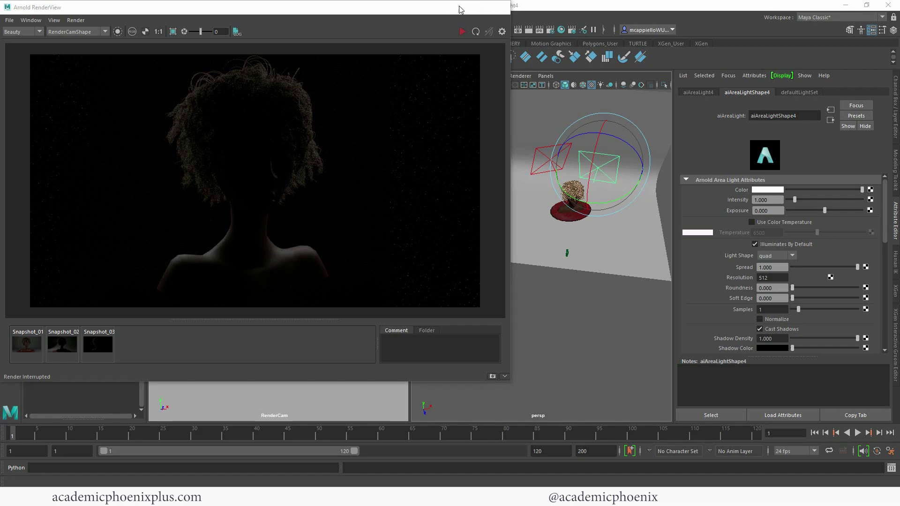
click(458, 8)
drag(595, 157, 596, 145)
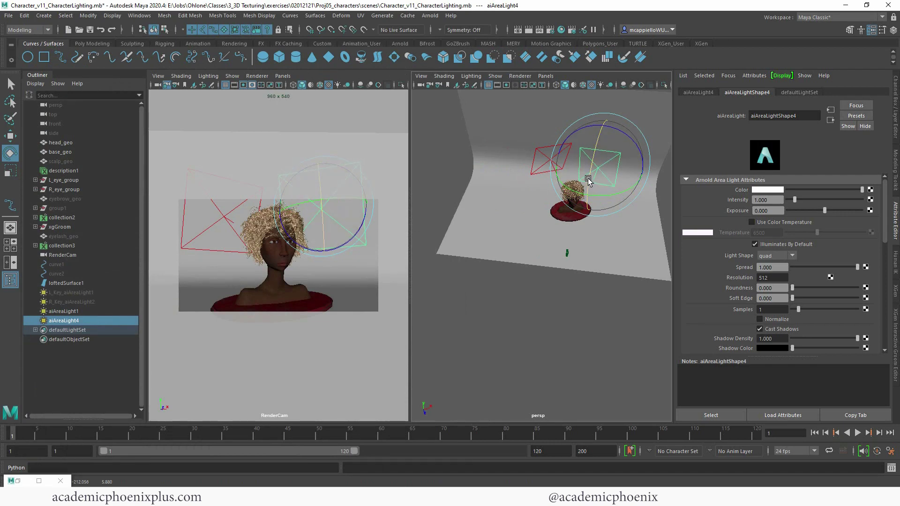
click(604, 194)
key(w)
drag(642, 184, 641, 164)
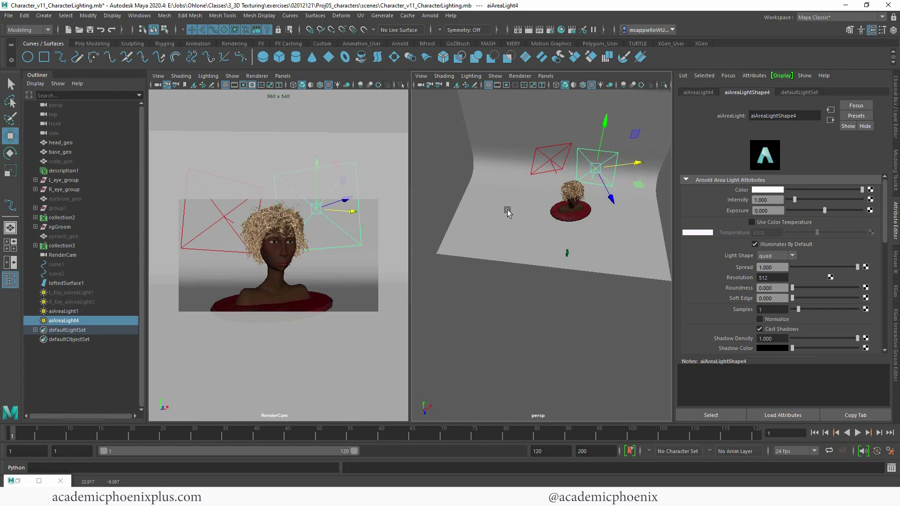
drag(611, 194, 614, 194)
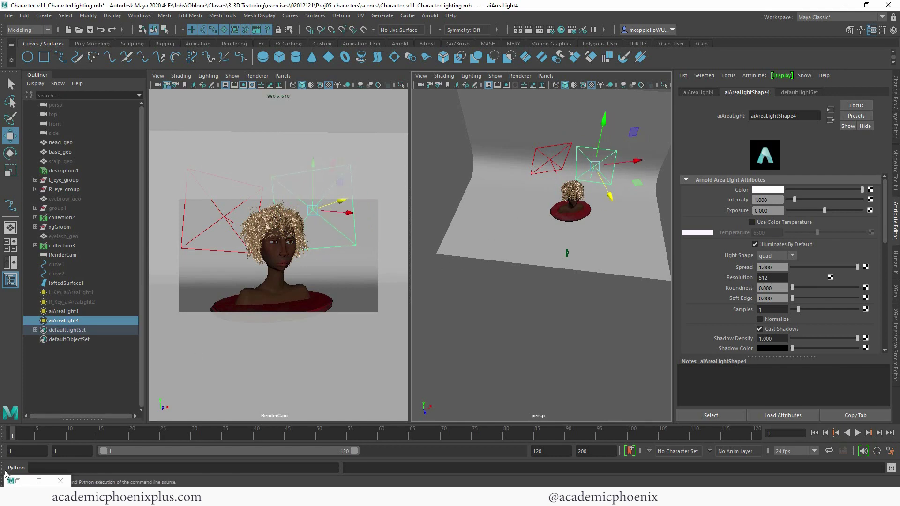
click(39, 481)
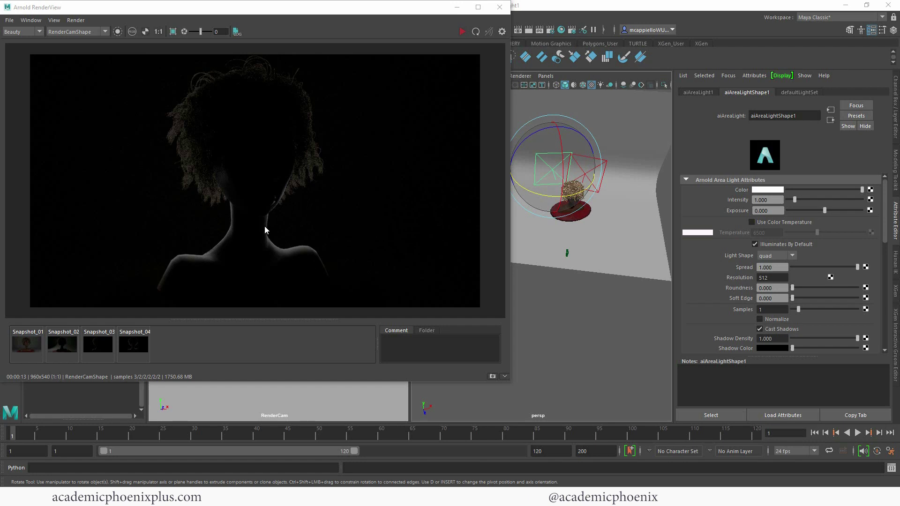
Step: Rename the two back lights as R_Rim_aiAreaLight1 and L_Rim_aiAreaLight4
click(457, 7)
click(57, 312)
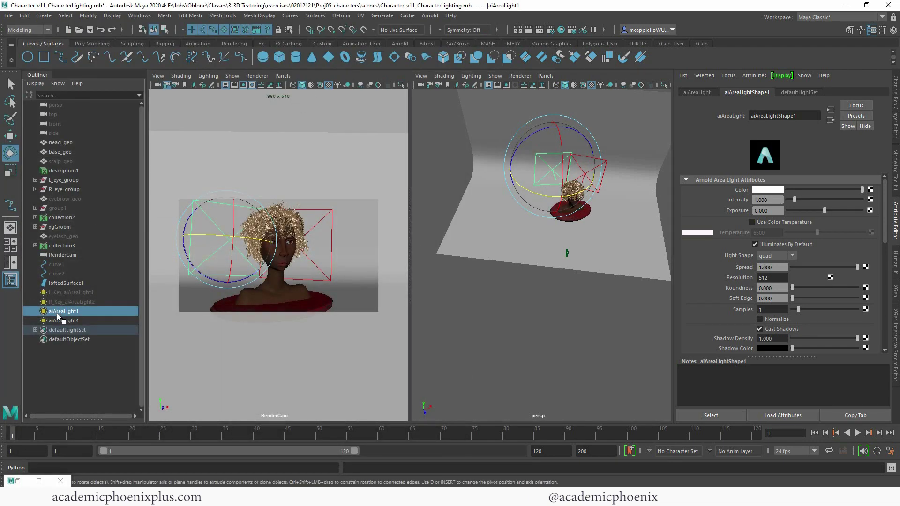
double_click(53, 312)
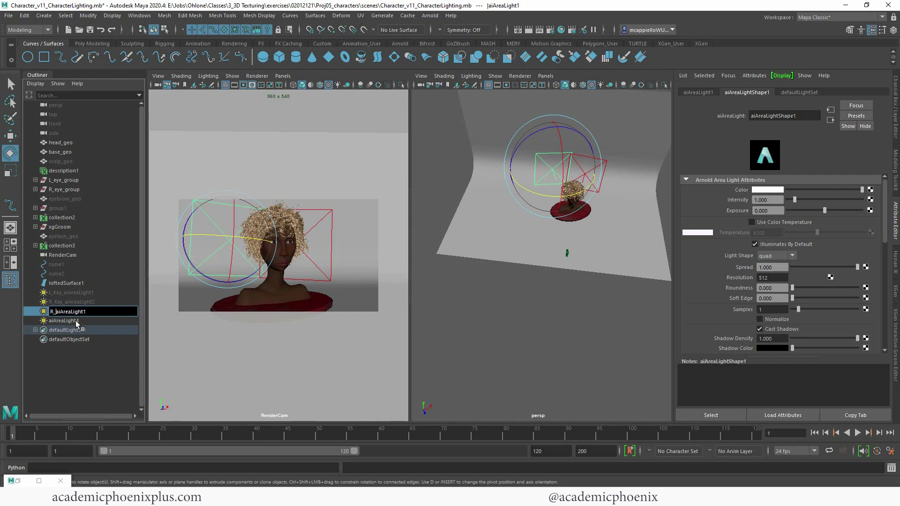
text(R_Rim_)
key(Return)
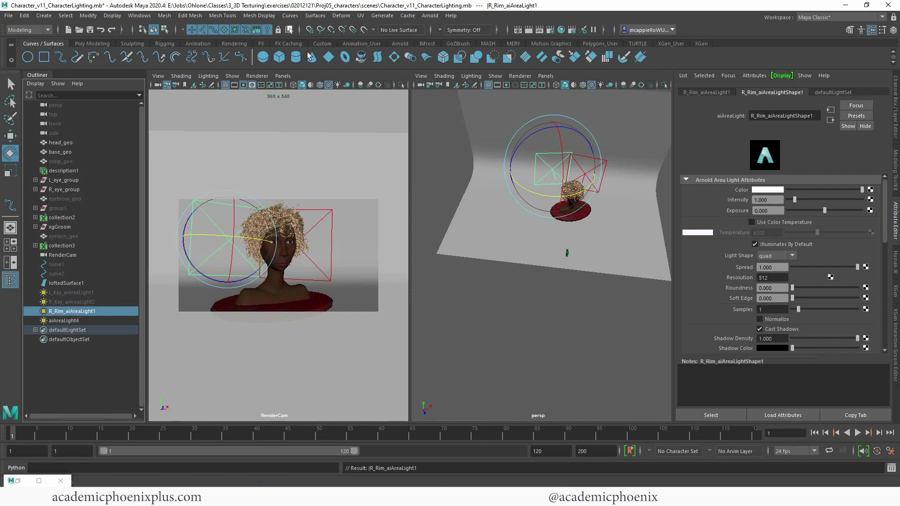
double_click(68, 322)
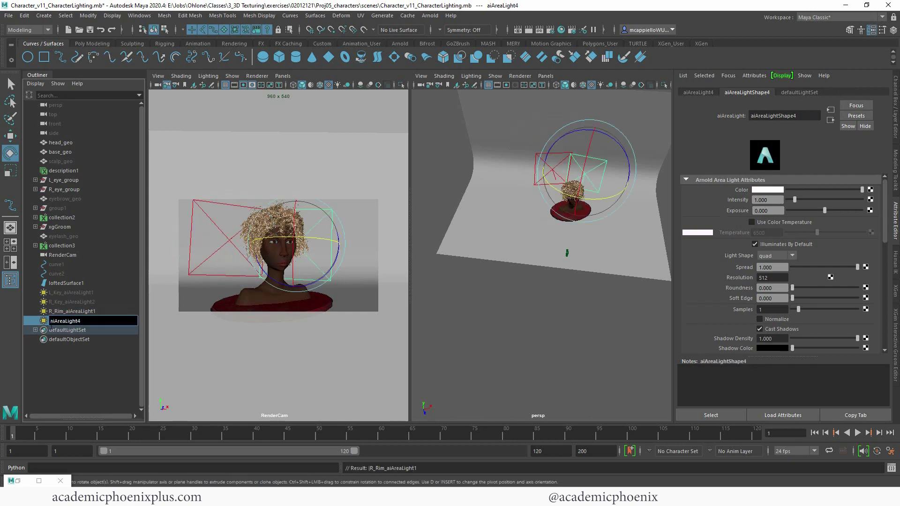
click(52, 322)
text(L_Rim_)
Step: Unhide L_Key_aiAreaLight1 and R_Key_aiAreaLight2 and render the bust with the key and rim lights together
click(115, 292)
shift+click(116, 303)
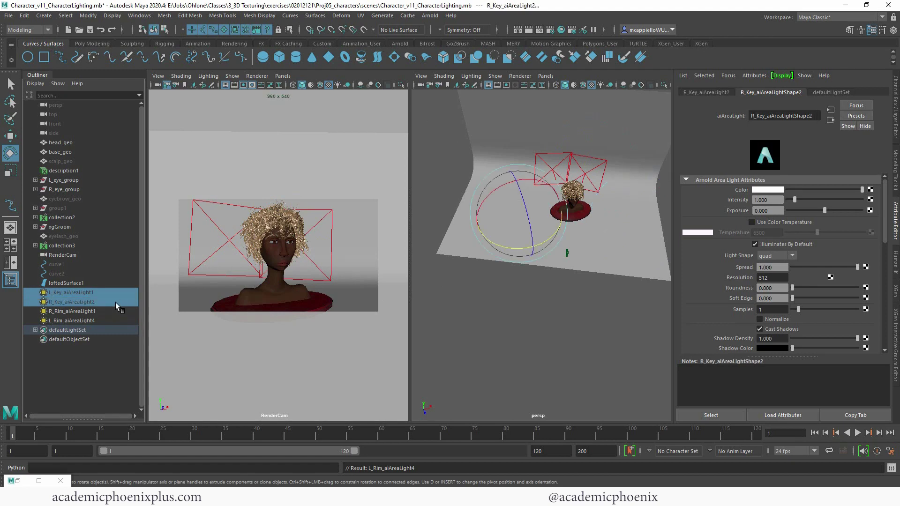
key(shift+h)
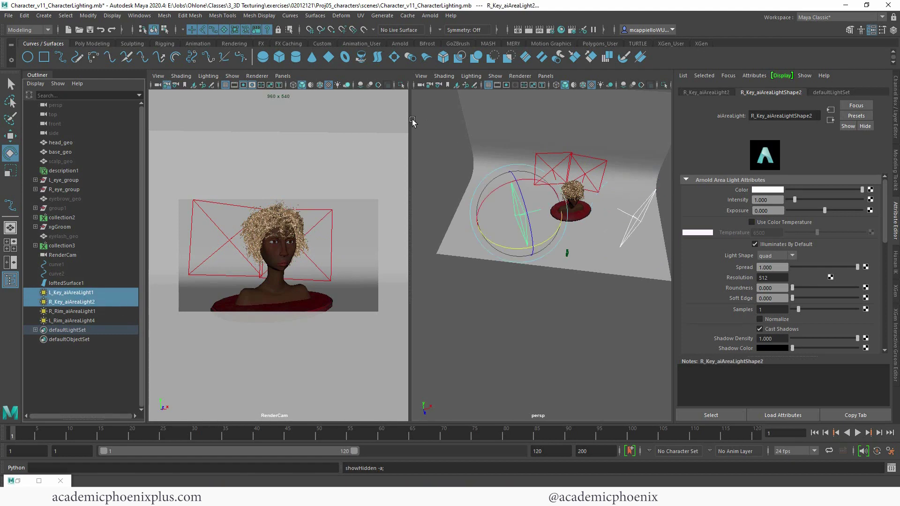
click(17, 483)
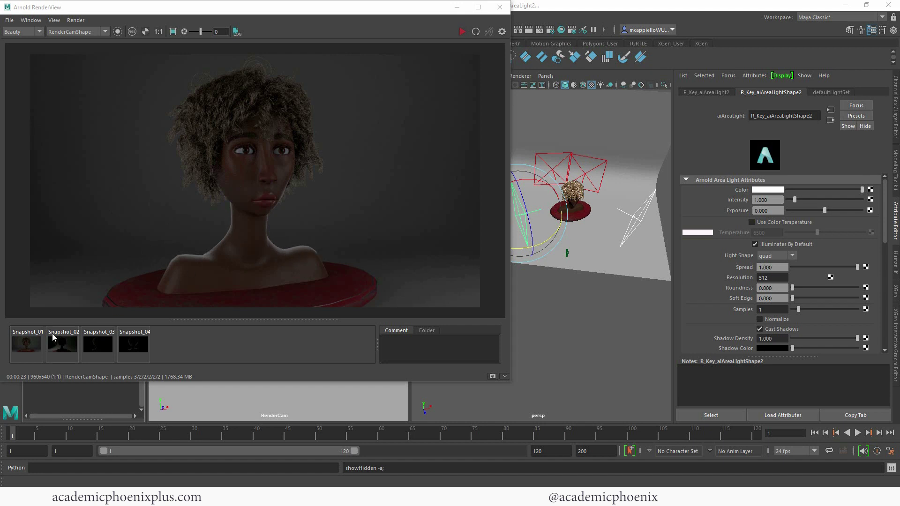
Step: Store the current render as a snapshot and compare it with the first snapshot
click(35, 346)
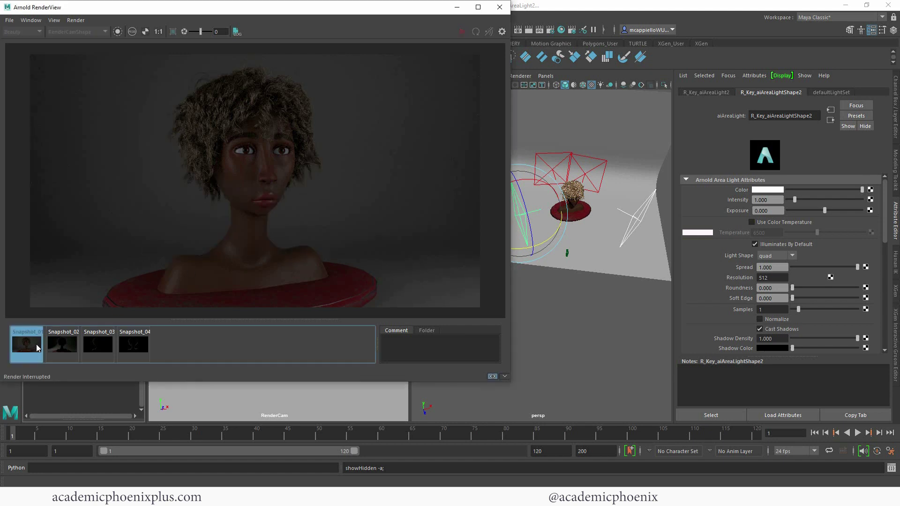
click(132, 347)
click(493, 377)
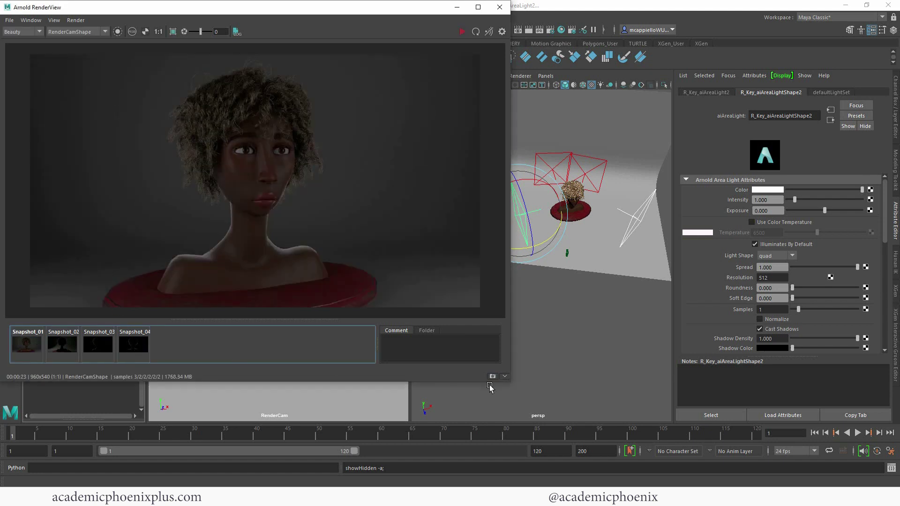
click(493, 376)
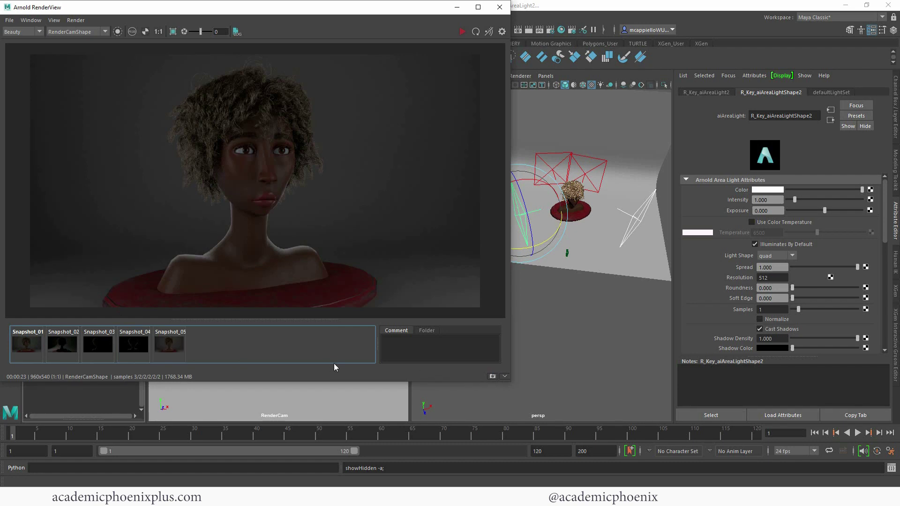
click(35, 345)
click(170, 347)
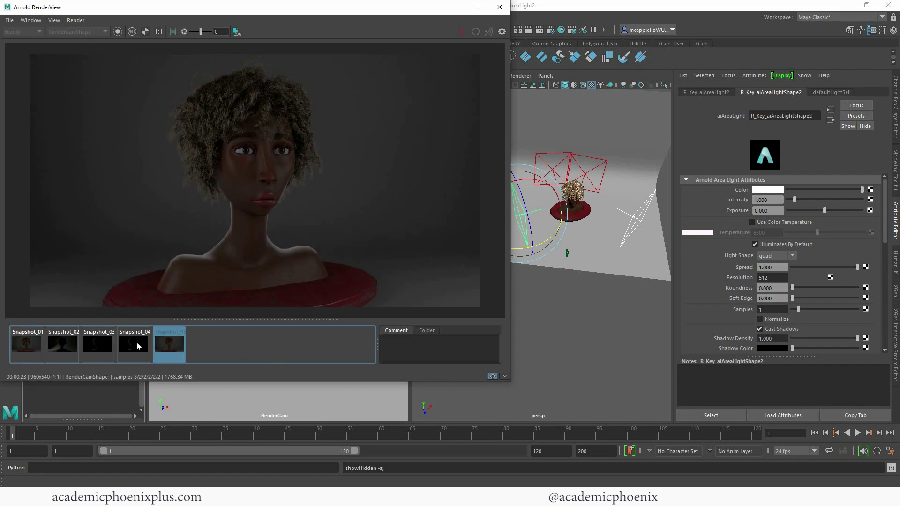
click(153, 347)
click(166, 341)
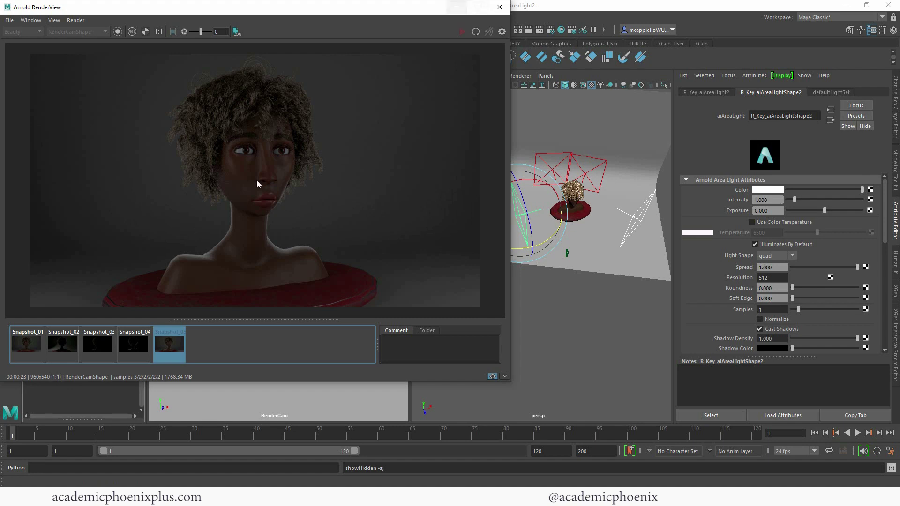
Step: Tint L_Key_aiAreaLight1 pale yellow with hue 60 and saturation 0.359
click(456, 9)
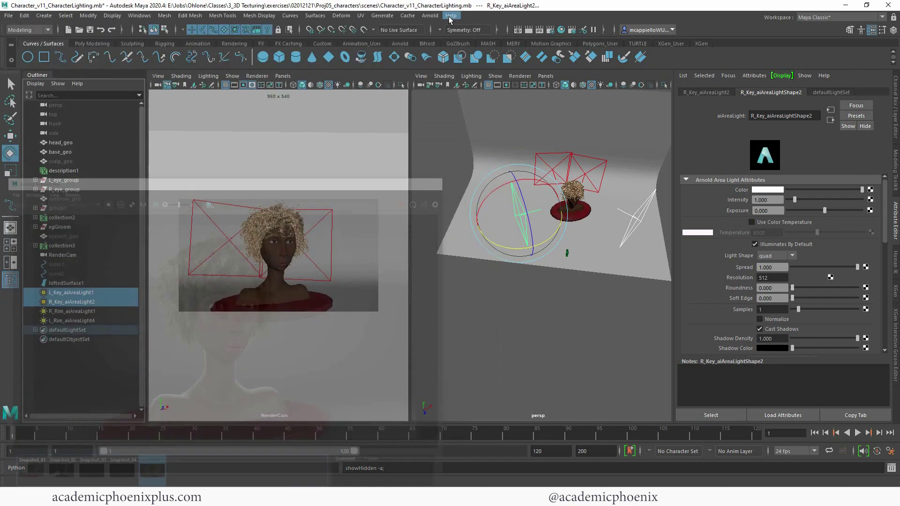
click(642, 217)
click(769, 189)
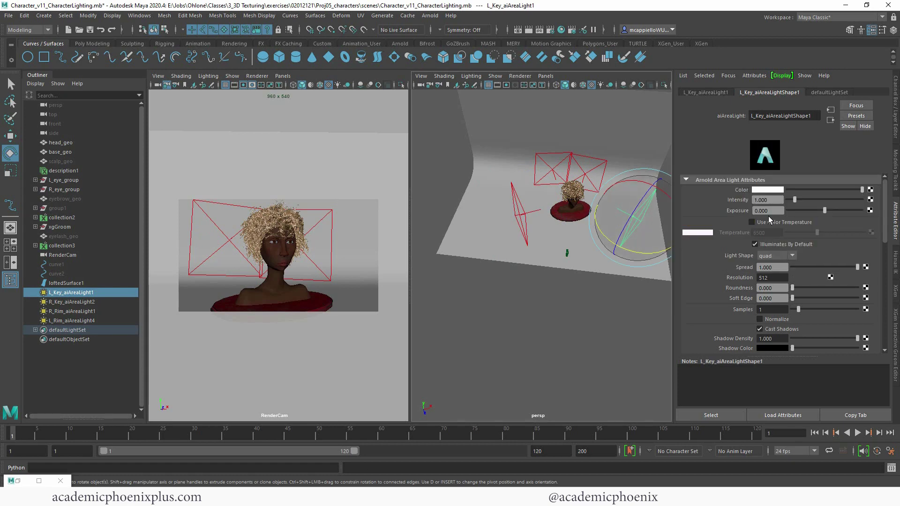
click(767, 190)
click(741, 170)
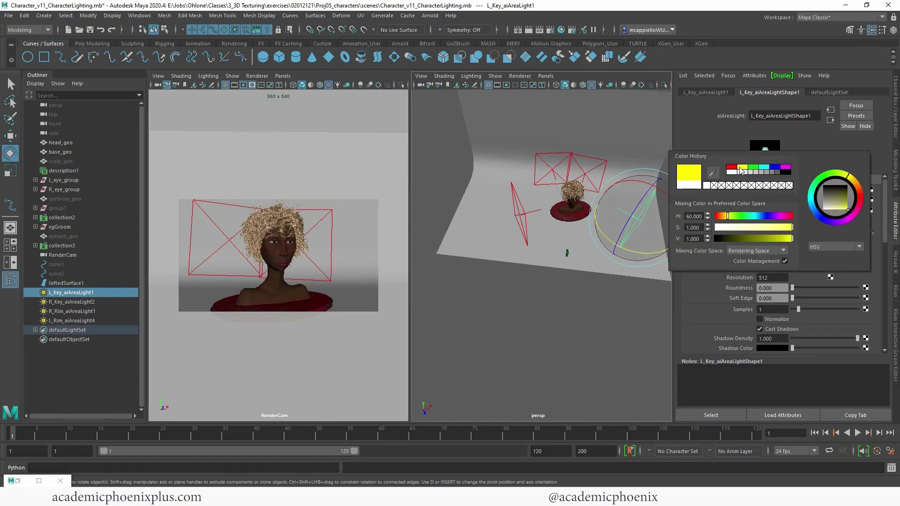
drag(730, 229, 744, 228)
Step: Tint R_Key_aiAreaLight2 pale blue with hue 211.89 and saturation 0.417, and bring back the render view
click(526, 214)
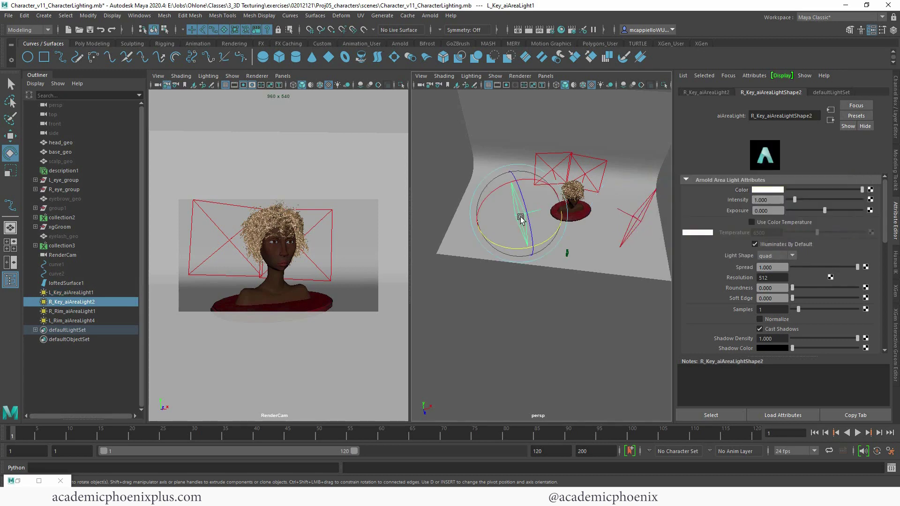
click(764, 190)
mouse_move(808, 209)
mouse_down()
mouse_move(814, 217)
mouse_move(821, 209)
mouse_up()
click(39, 481)
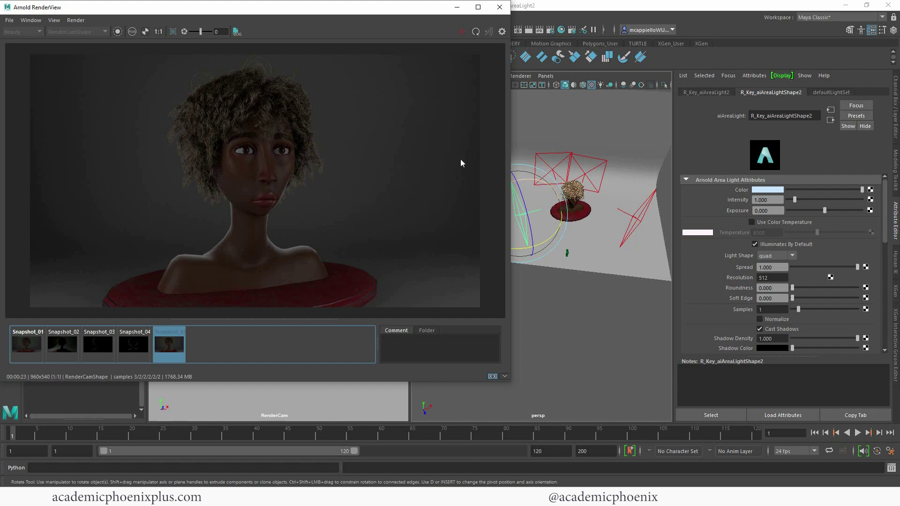
Step: Swap the key light colours, pale yellow on R_Key_aiAreaLight2 and pale blue on L_Key_aiAreaLight1, and compare the render with Snapshot_05
click(457, 6)
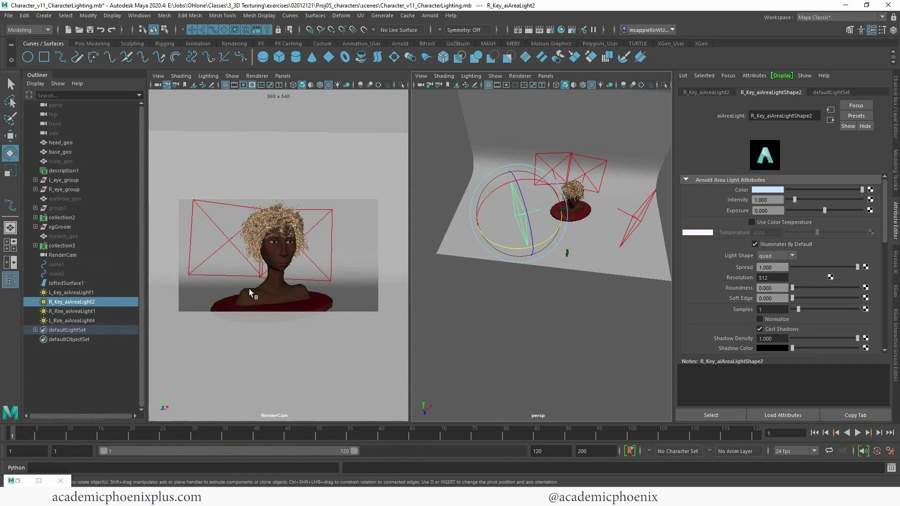
click(770, 190)
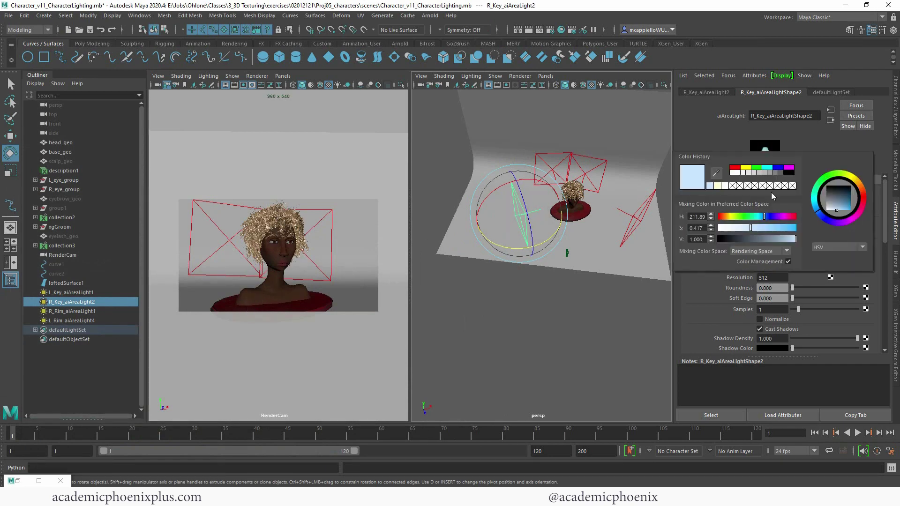
click(717, 186)
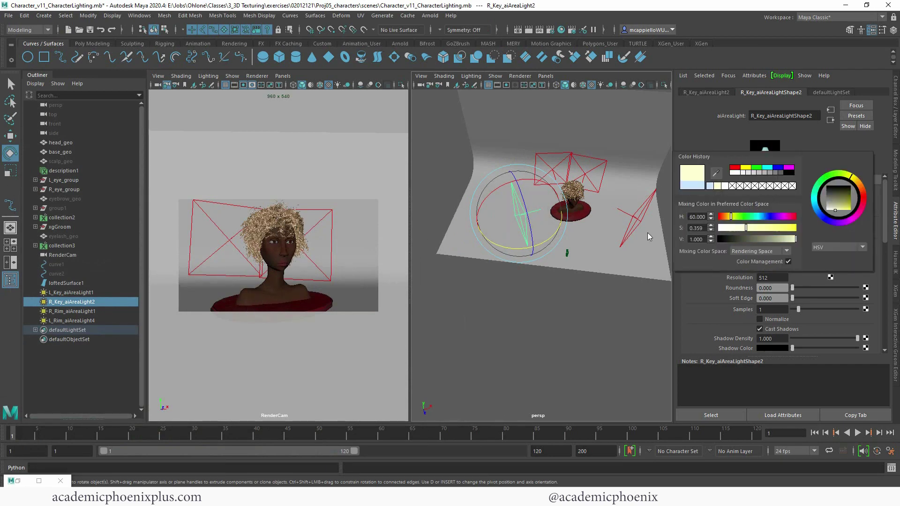
click(641, 217)
click(771, 190)
click(718, 187)
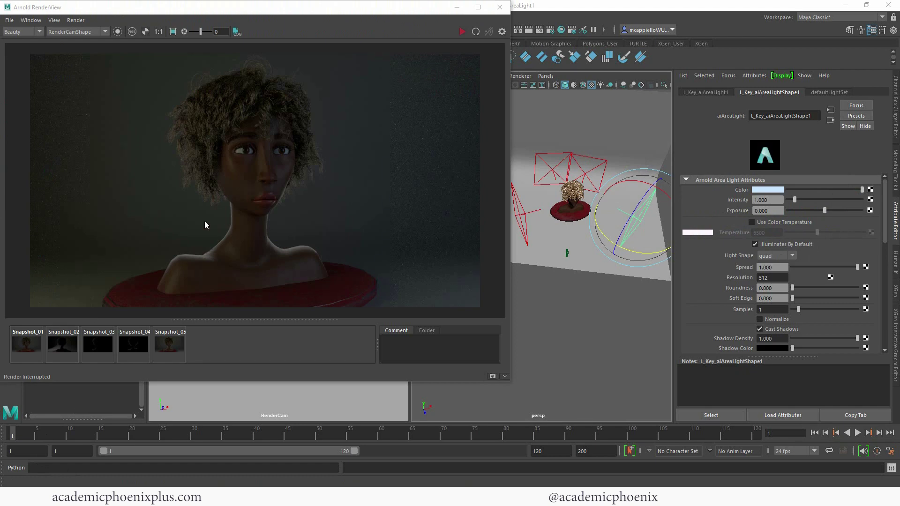
click(173, 346)
click(170, 344)
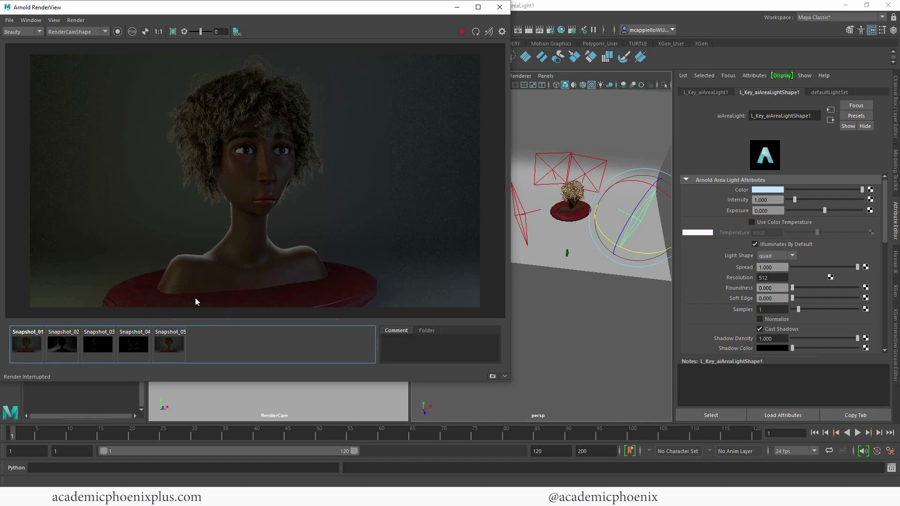
Step: Set the intensity of both key lights to 2
click(777, 201)
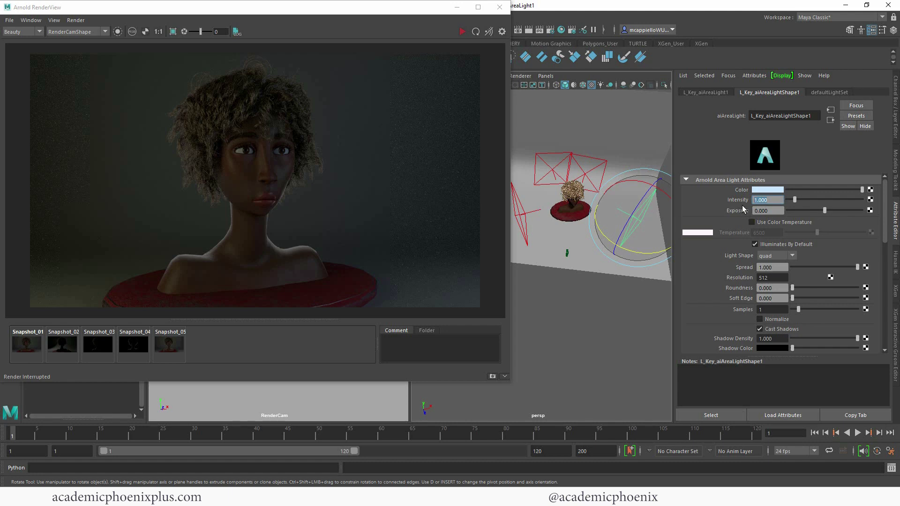
text(2)
key(Return)
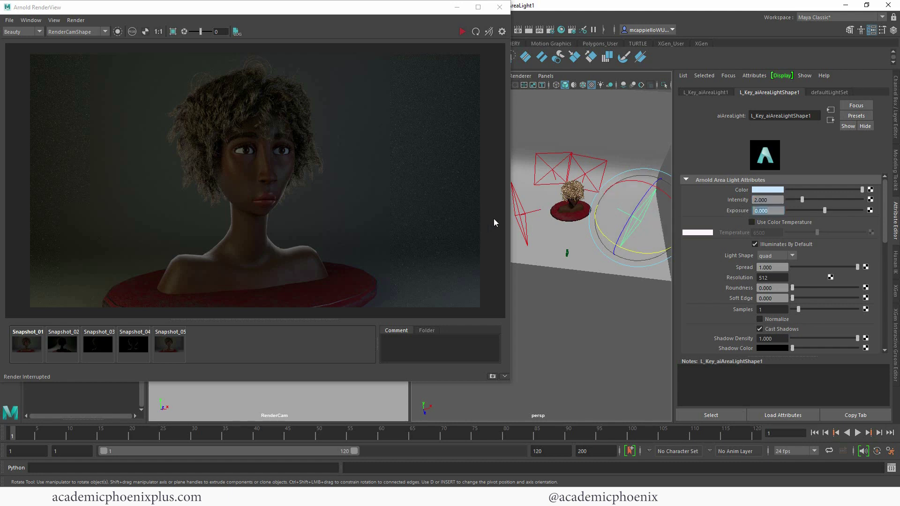
click(523, 212)
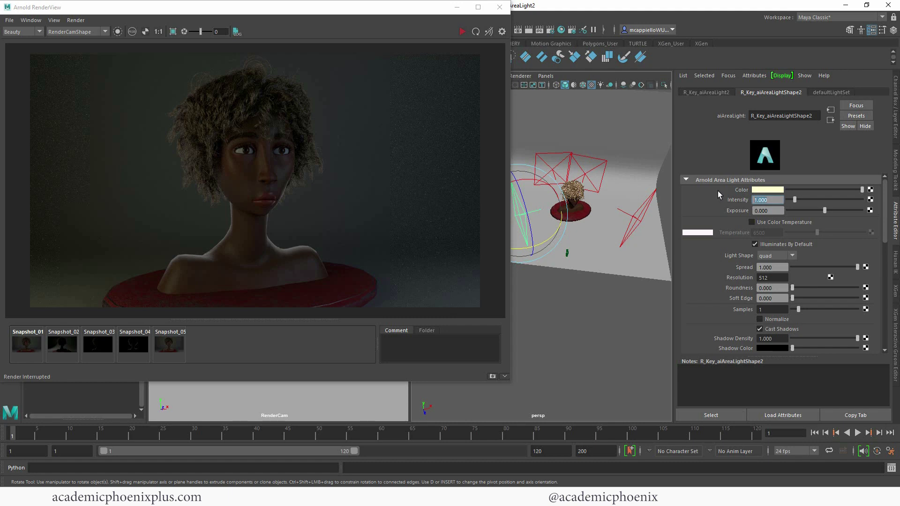
text(2)
key(Tab)
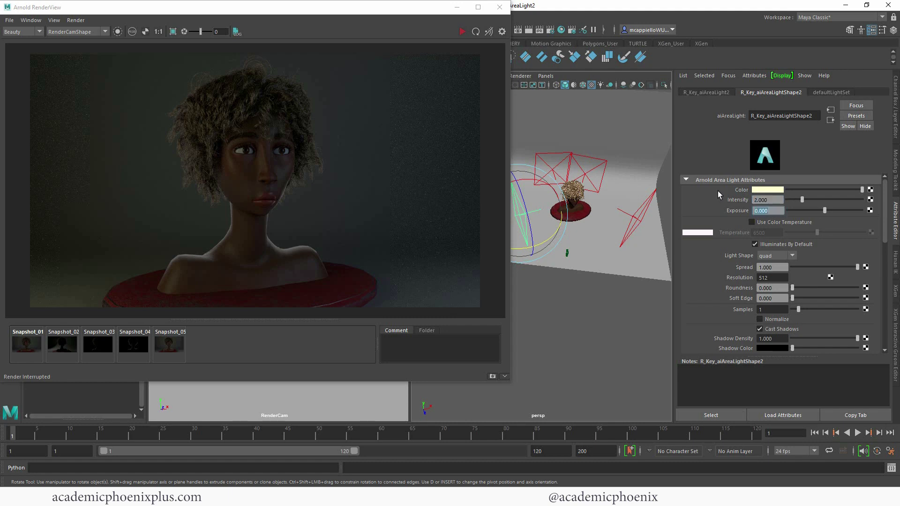
Step: Soften R_Key_aiAreaLight2's yellow by lowering its saturation and shifting its hue slightly toward orange
click(772, 189)
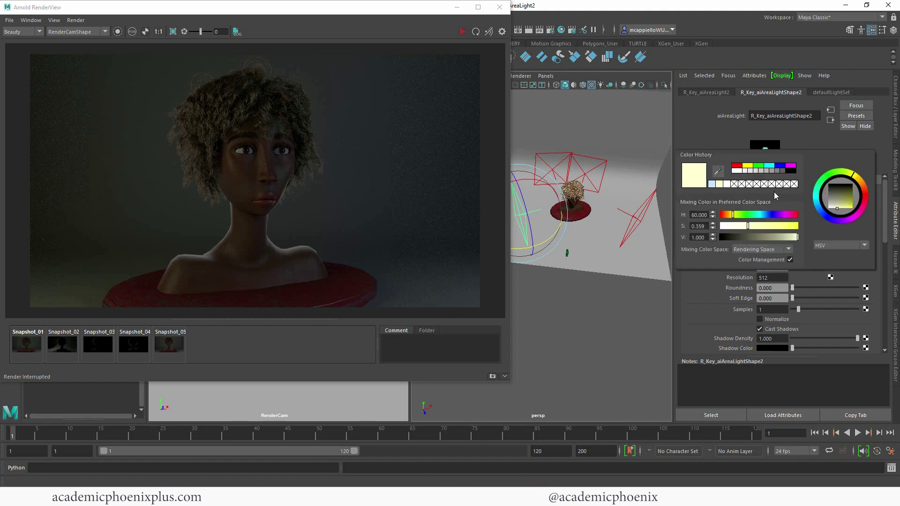
drag(756, 227, 739, 229)
drag(854, 179, 857, 182)
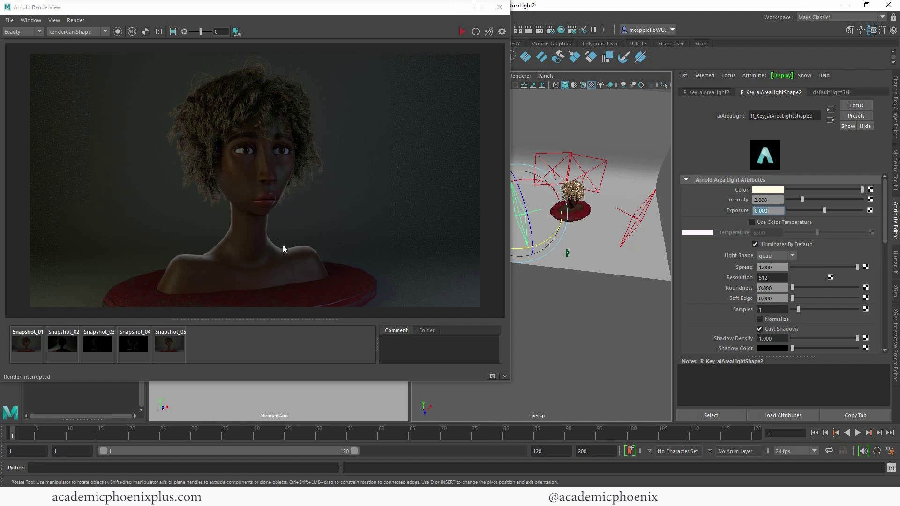
Step: Tint R_Rim_aiAreaLight1 with a recently used colour, fine-tune its saturation, and deselect the light
click(459, 7)
click(556, 159)
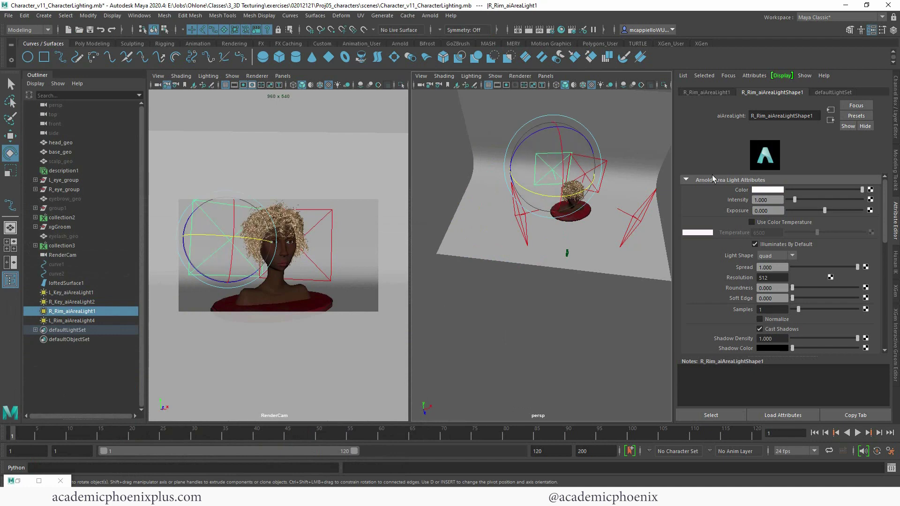
click(760, 190)
click(724, 184)
drag(749, 227, 754, 227)
click(492, 302)
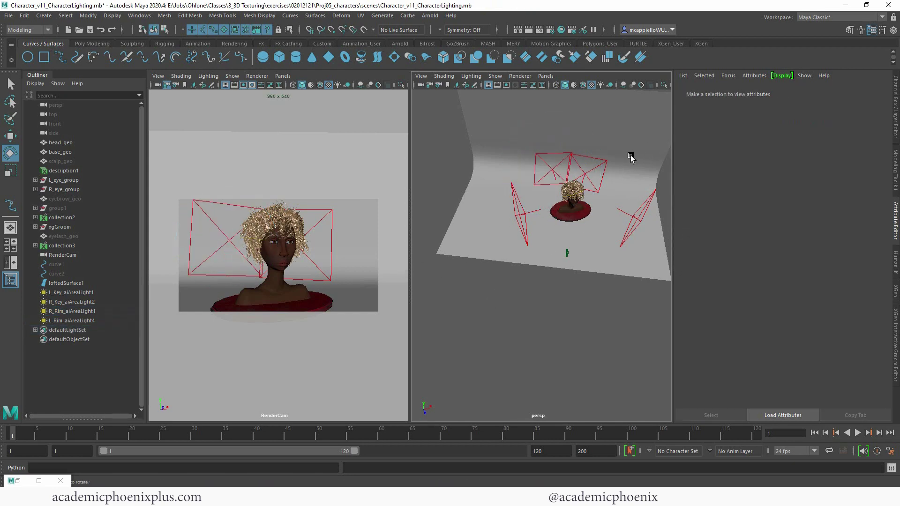
Step: Tint L_Rim_aiAreaLight4 pale blue and compare the updated render with Snapshot_06
click(604, 167)
click(777, 191)
drag(744, 227, 767, 228)
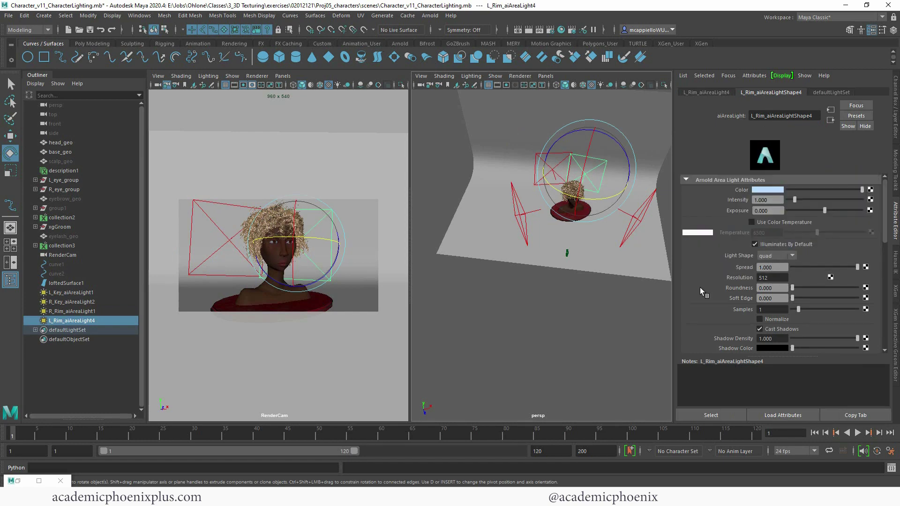
click(775, 200)
key(alt+Tab)
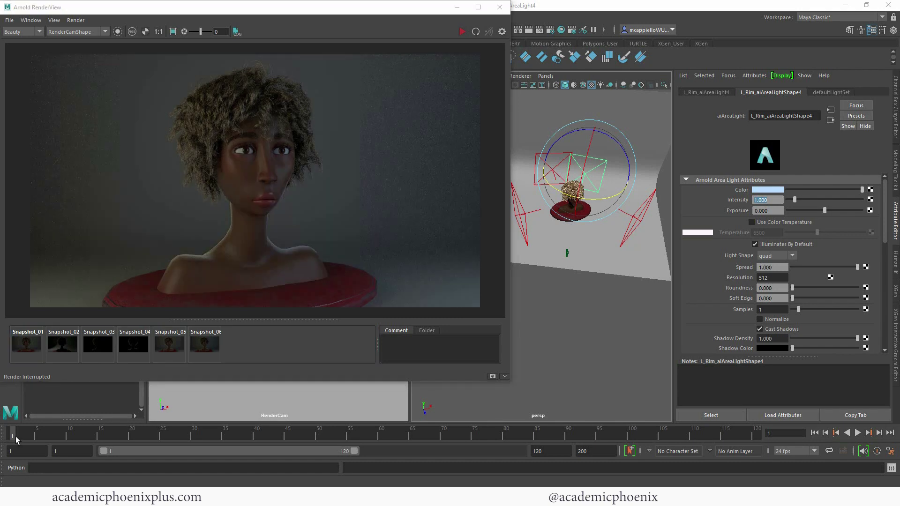
click(206, 348)
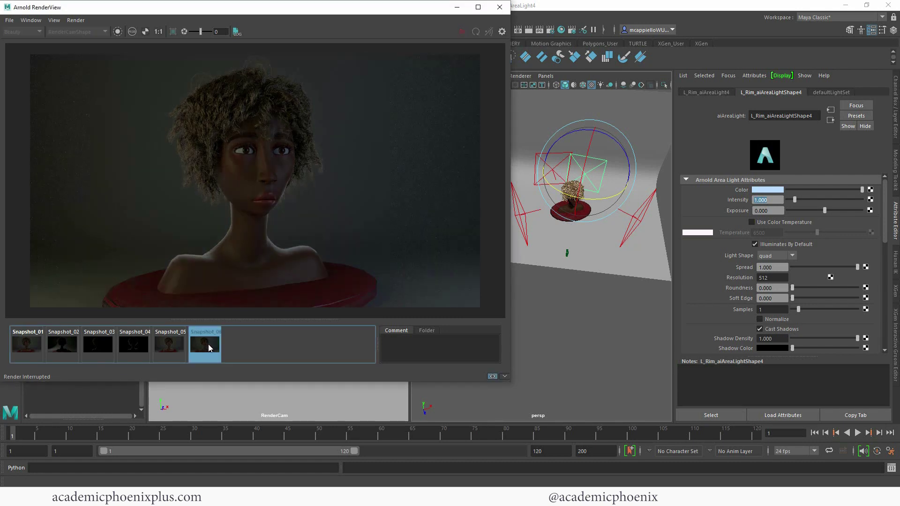
click(207, 344)
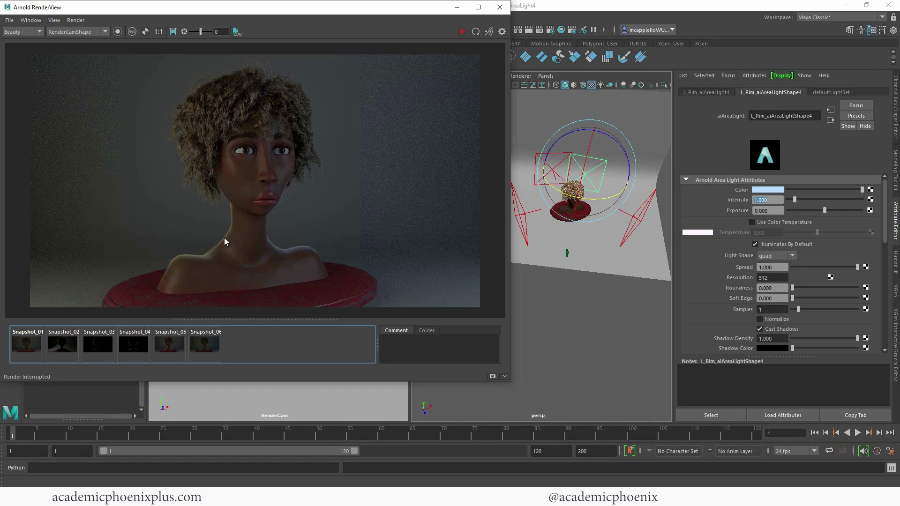
Step: Soften the yellow of R_Rim_aiAreaLight1 to a paler tint and put the render window away
click(522, 292)
click(553, 169)
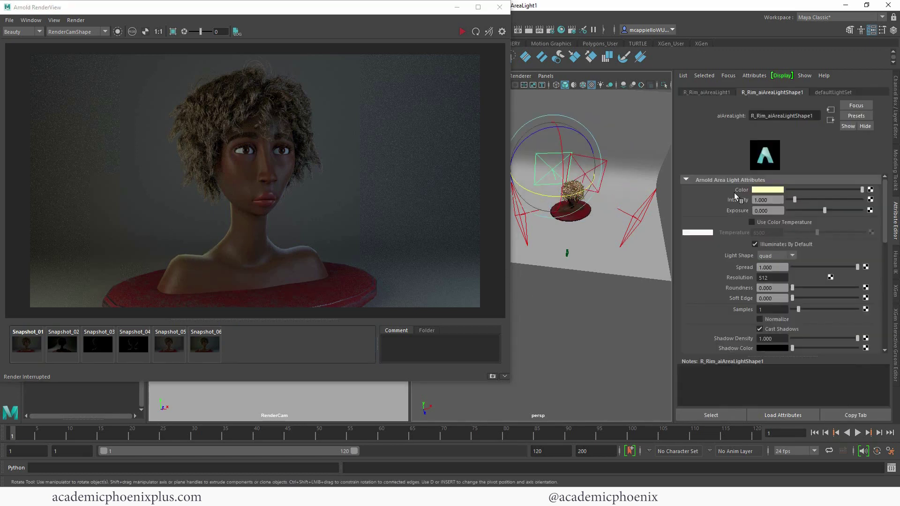
click(779, 190)
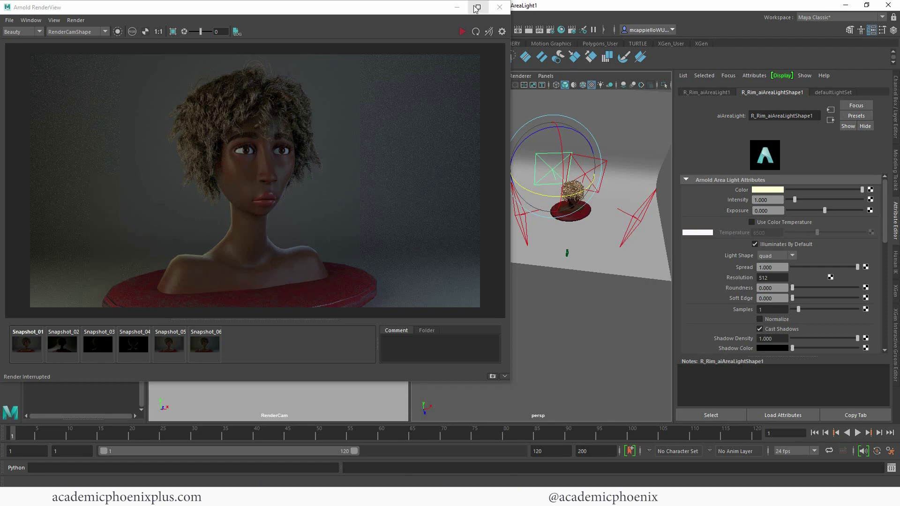
click(458, 6)
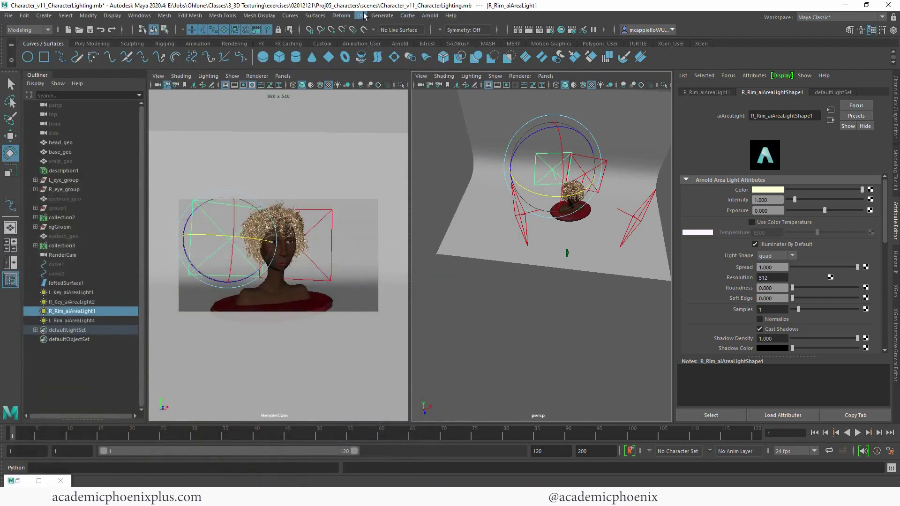
Step: Add a new Arnold area light and raise it above the character's head
click(415, 16)
click(415, 17)
click(430, 15)
mouse_move(443, 66)
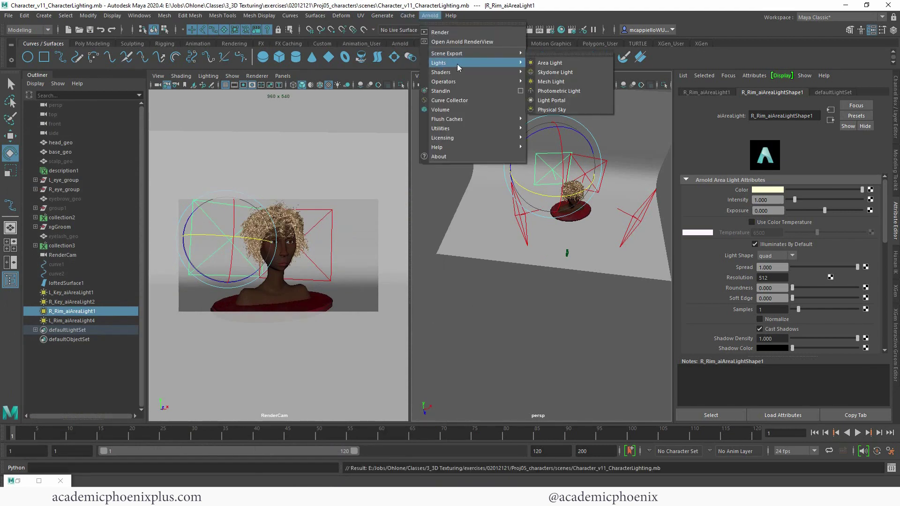
click(539, 58)
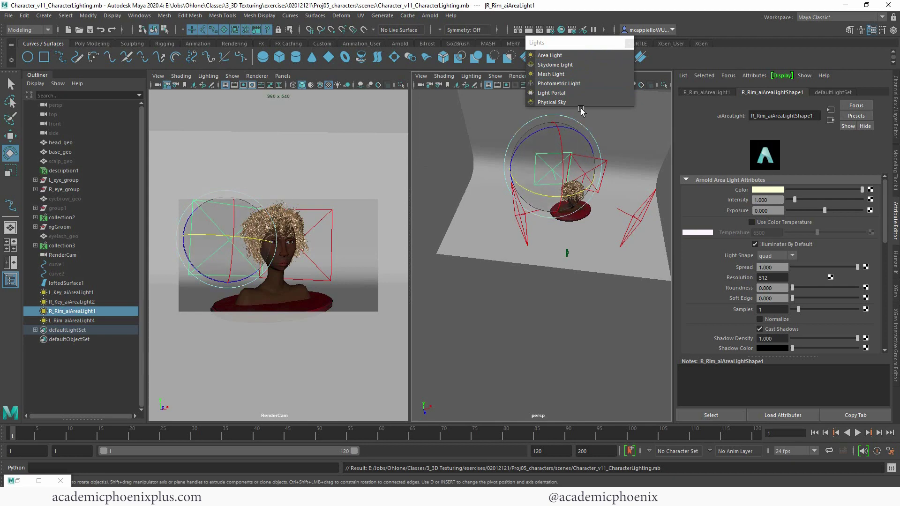
click(577, 57)
click(629, 42)
key(w)
drag(587, 220, 579, 171)
Step: Rotate the new overhead light to face down, shift it forward, widen it, and turn off its Normalize option
key(r)
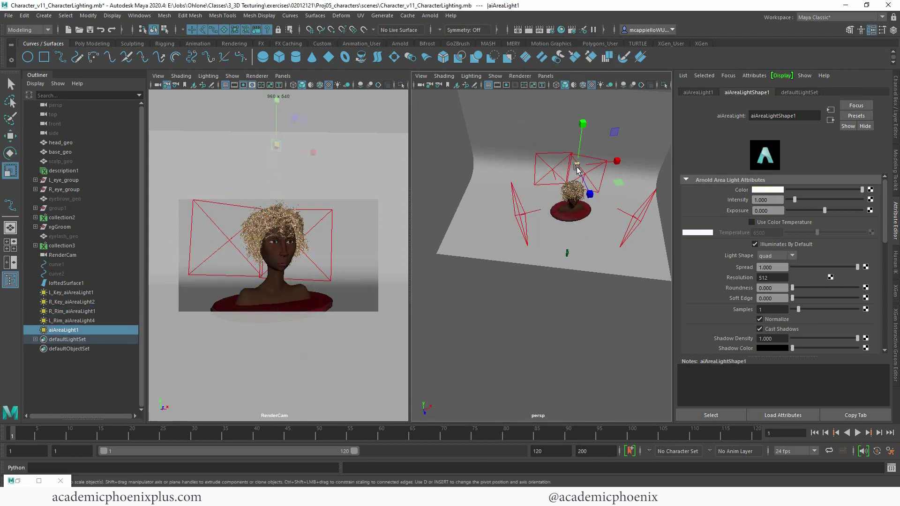
key(e)
drag(581, 120, 595, 192)
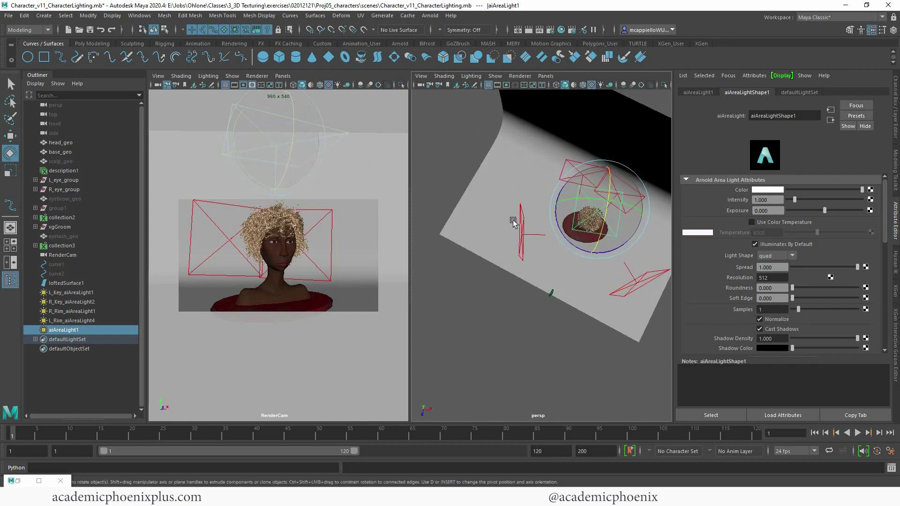
key(w)
drag(593, 255, 587, 269)
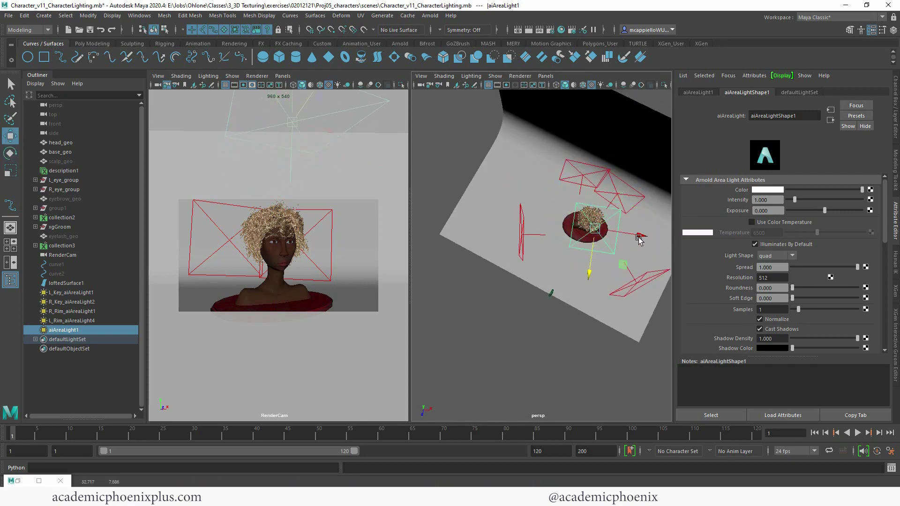
key(r)
drag(636, 236, 652, 235)
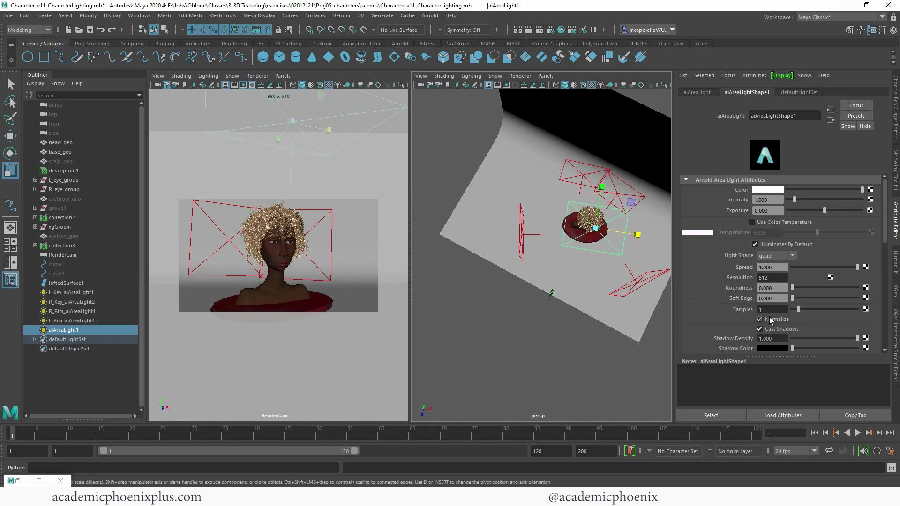
Step: Compare the render including the overhead light with Snapshot_06 and store it as a new snapshot
double_click(19, 481)
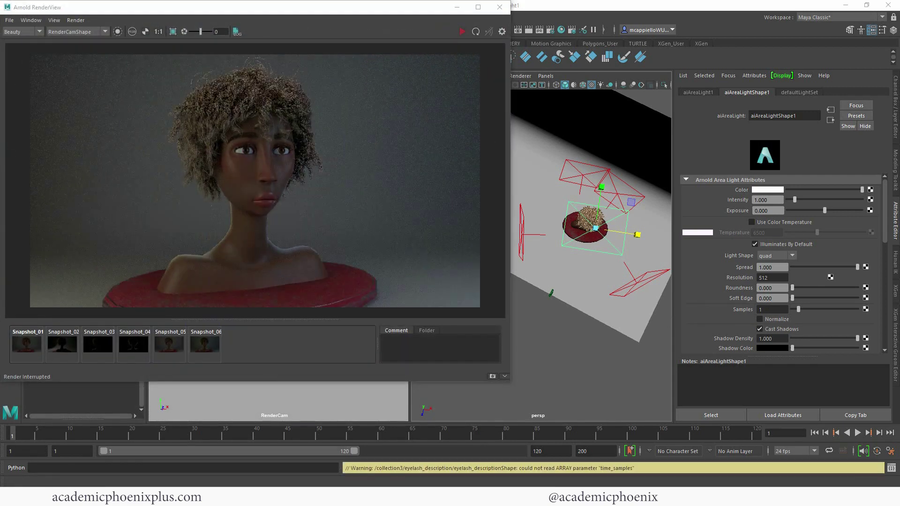
click(202, 346)
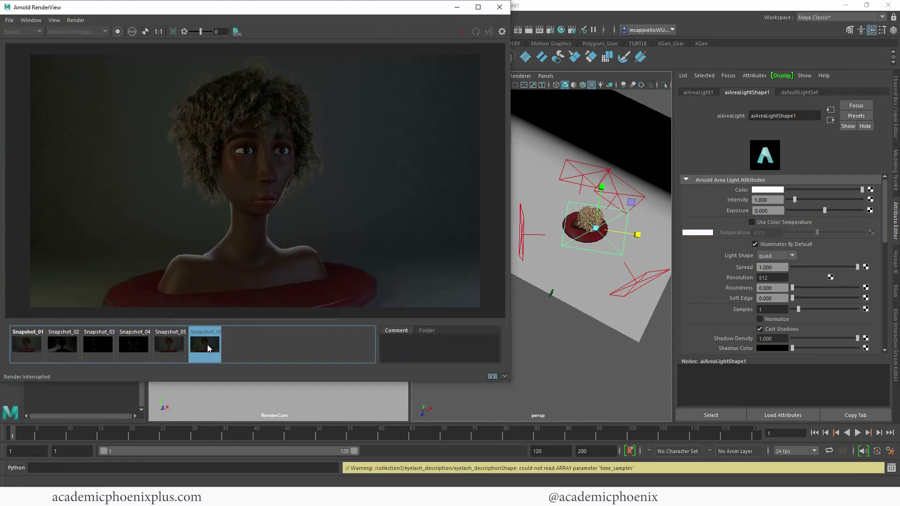
click(209, 344)
click(192, 345)
click(205, 346)
click(494, 377)
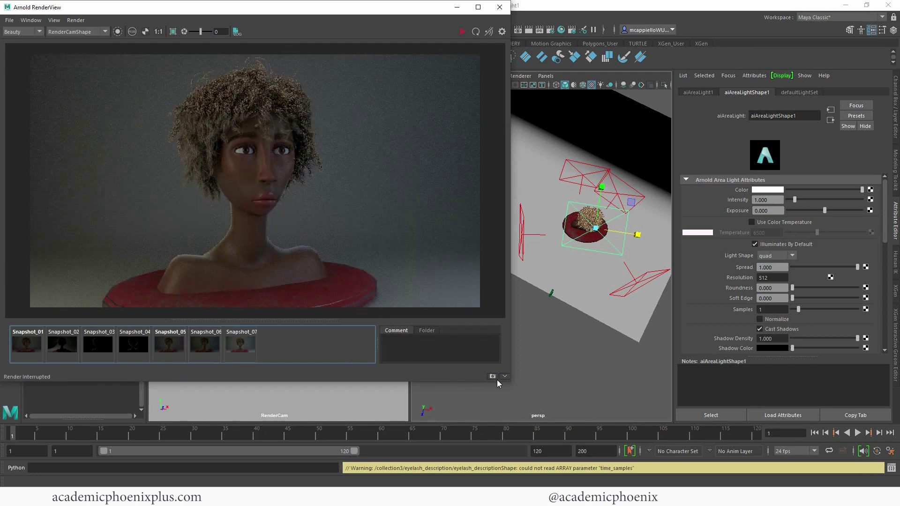
Step: Set the intensity of the overhead aiAreaLight1 to 2 and of both key lights to 3
click(457, 7)
click(769, 200)
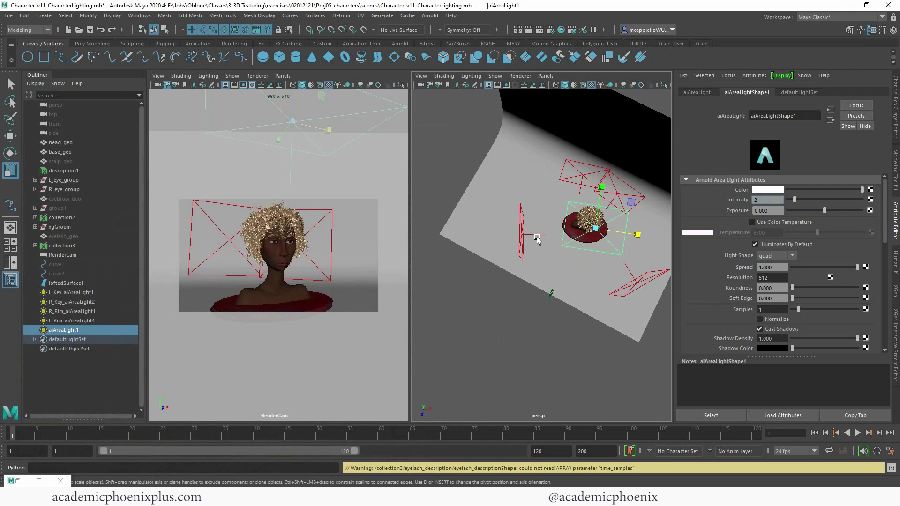
click(522, 237)
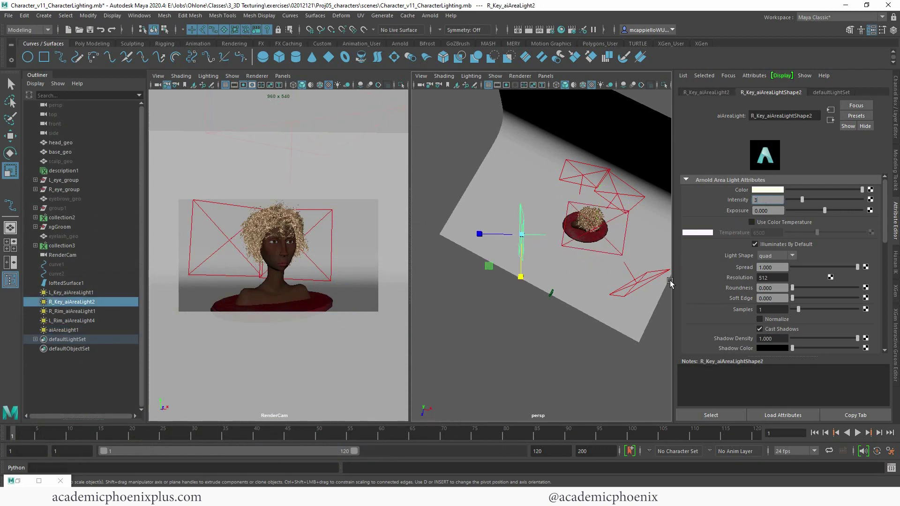
click(649, 280)
click(776, 199)
text(3)
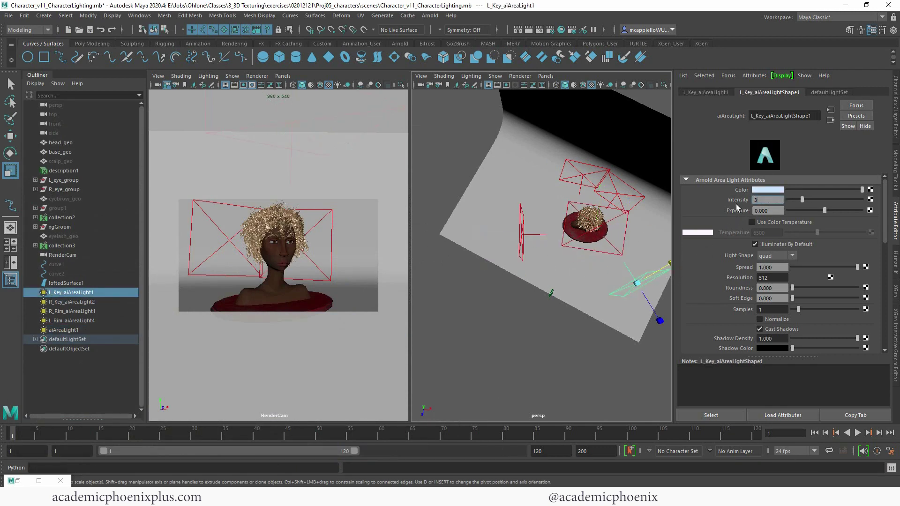
key(Return)
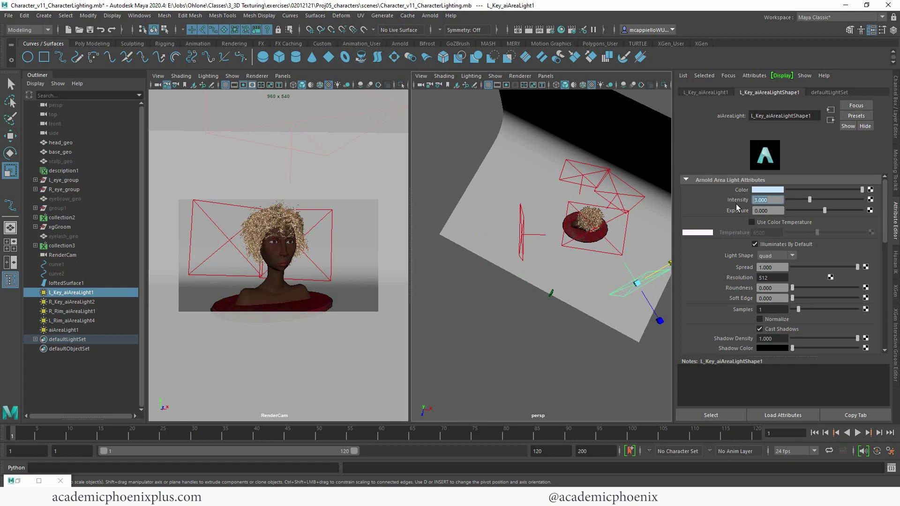
Step: Tint the overhead aiAreaLight1 pale lavender and compare its render with a newly stored snapshot
click(19, 482)
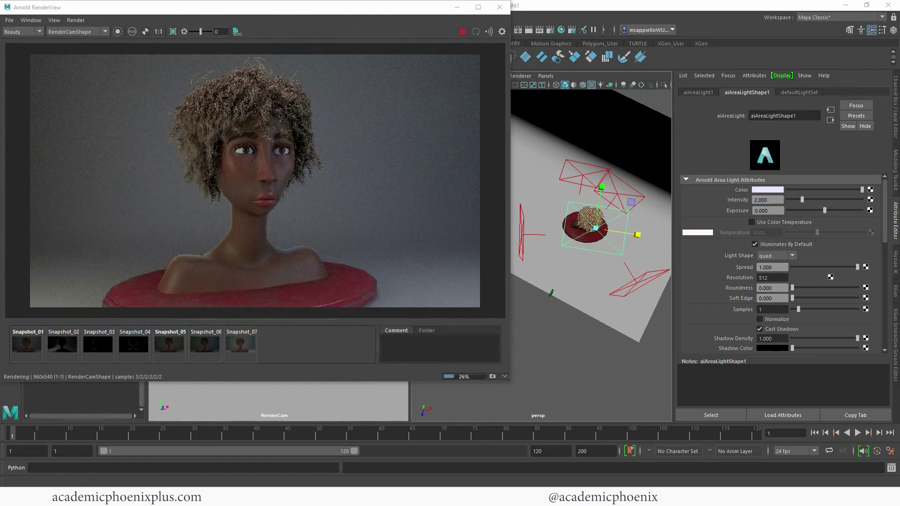
click(276, 345)
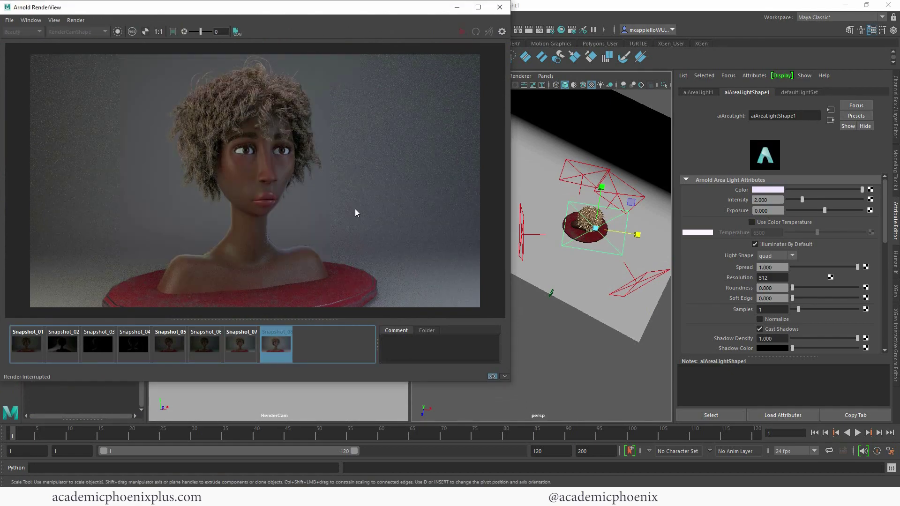
click(288, 345)
click(457, 7)
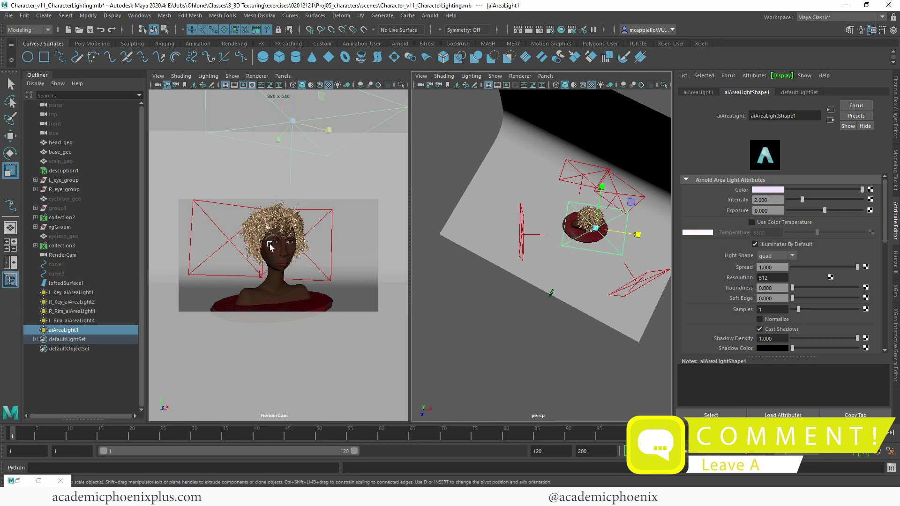
Step: Add another Arnold area light, move it in front of the bust, and set its light shape to disk
click(430, 16)
mouse_move(444, 65)
click(544, 62)
key(w)
drag(579, 271, 595, 232)
key(ctrl+z)
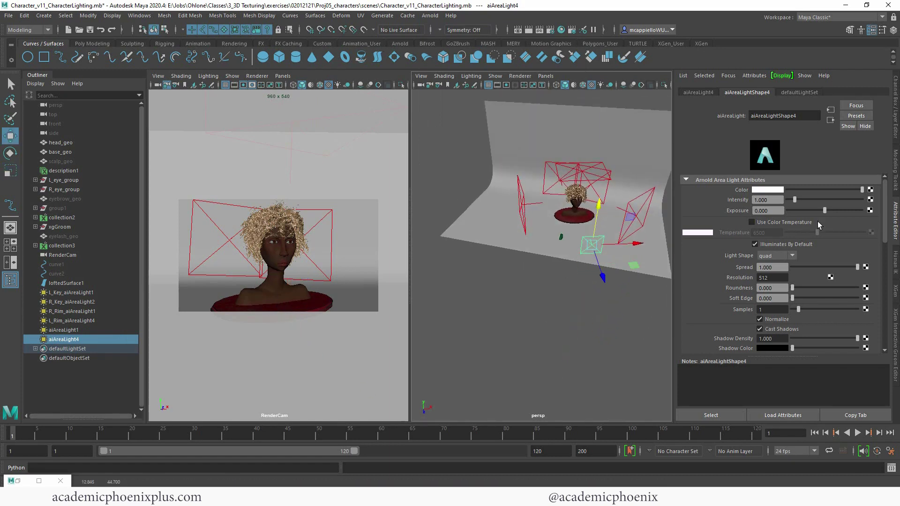
click(774, 258)
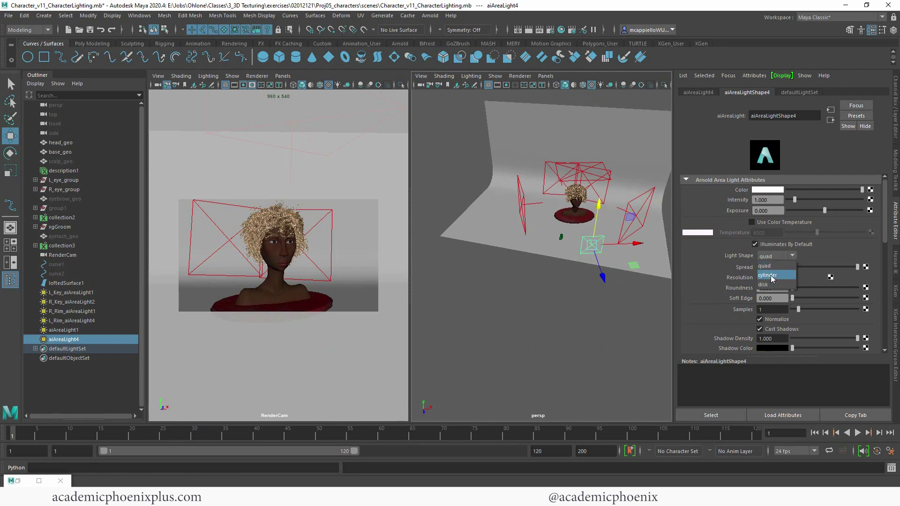
click(763, 285)
Step: Raise the disk light in front of the head, angle it toward the face, and shift it slightly sideways
mouse_move(596, 216)
mouse_down()
mouse_move(602, 180)
mouse_move(592, 216)
mouse_up()
drag(642, 189, 573, 220)
click(607, 254)
key(ctrl+z)
key(e)
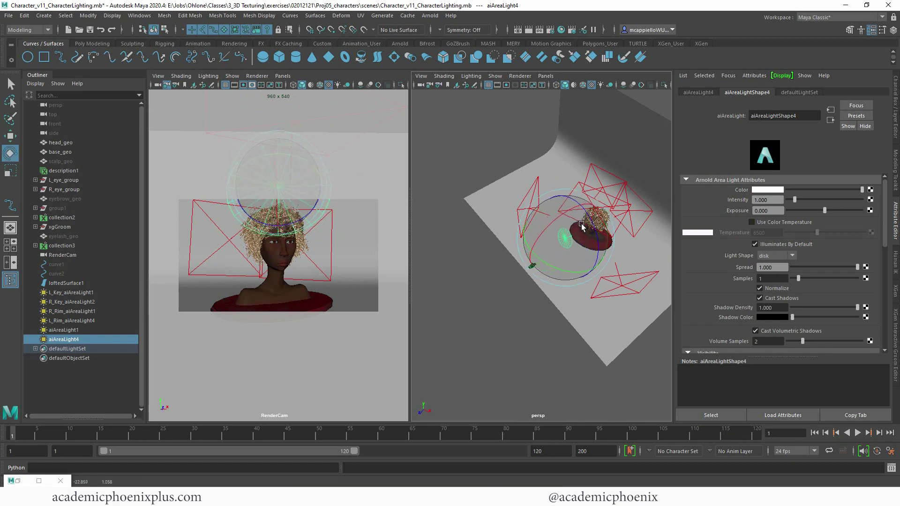
key(w)
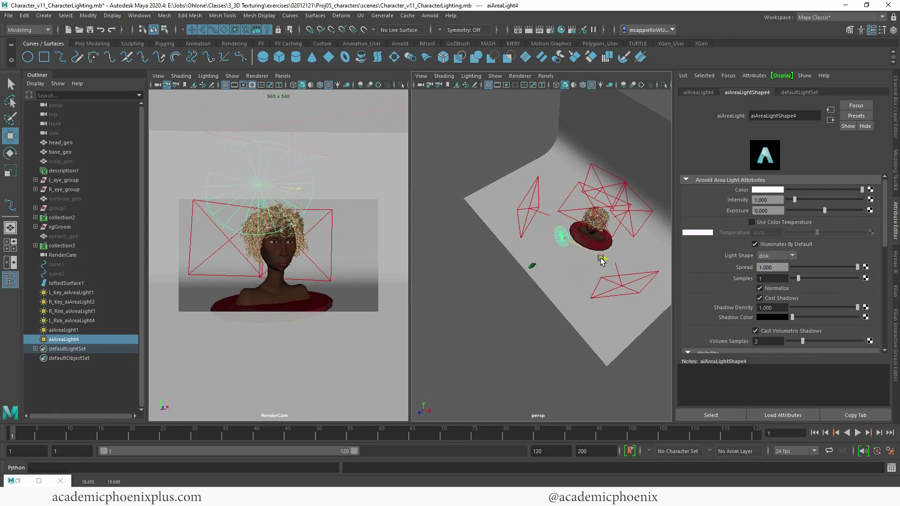
Step: Rename the disk-shaped area light EyeLight
double_click(70, 340)
text(EyeLight)
key(Return)
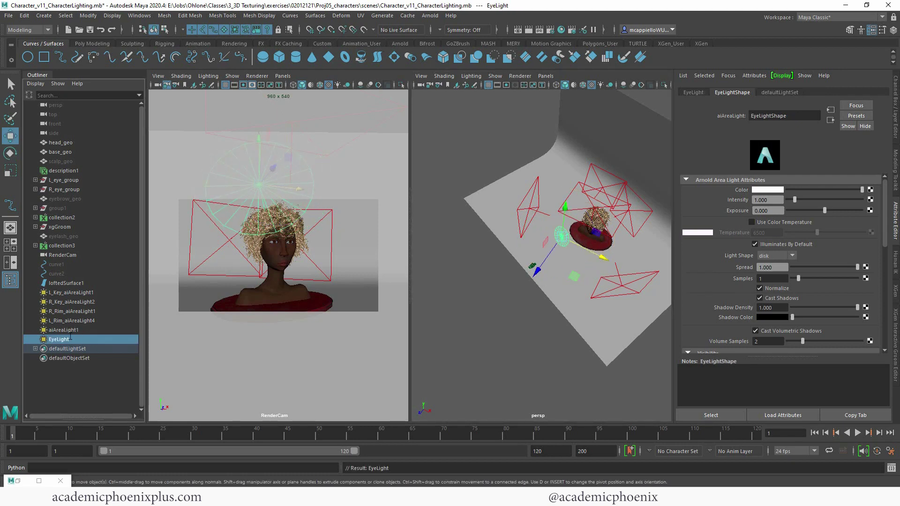
Step: Hide both key lights, both rim lights and the overhead aiAreaLight1, keeping only EyeLight active
click(66, 331)
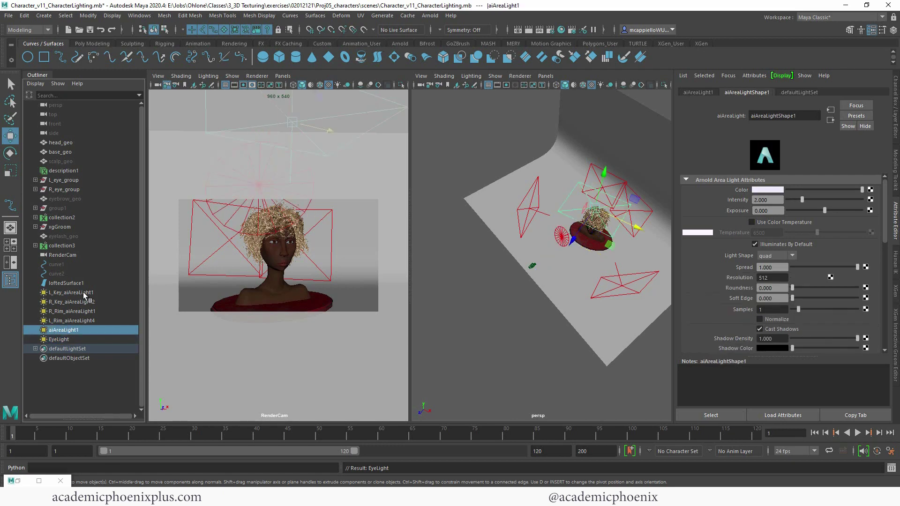
shift+click(86, 295)
key(ctrl+h)
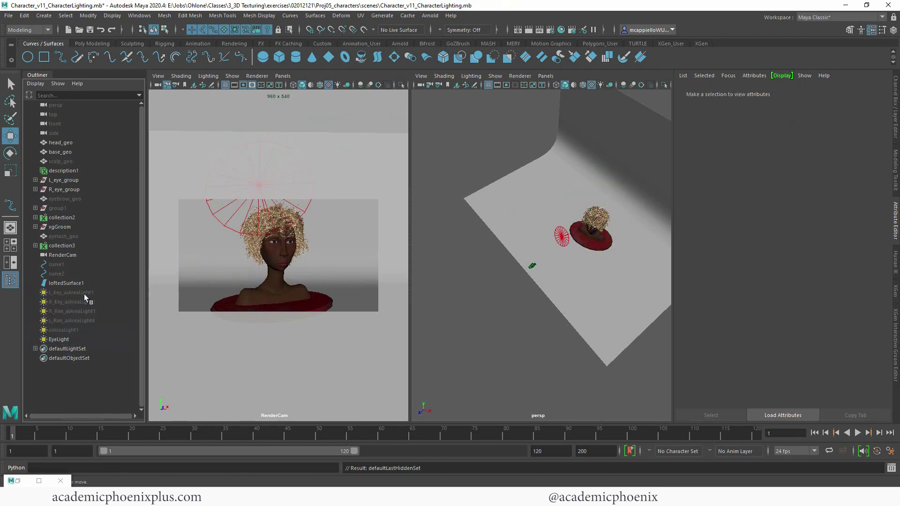
Step: Lower EyeLight in front of the face, turn off its Normalize option, and inspect the eye highlights in the render
click(258, 184)
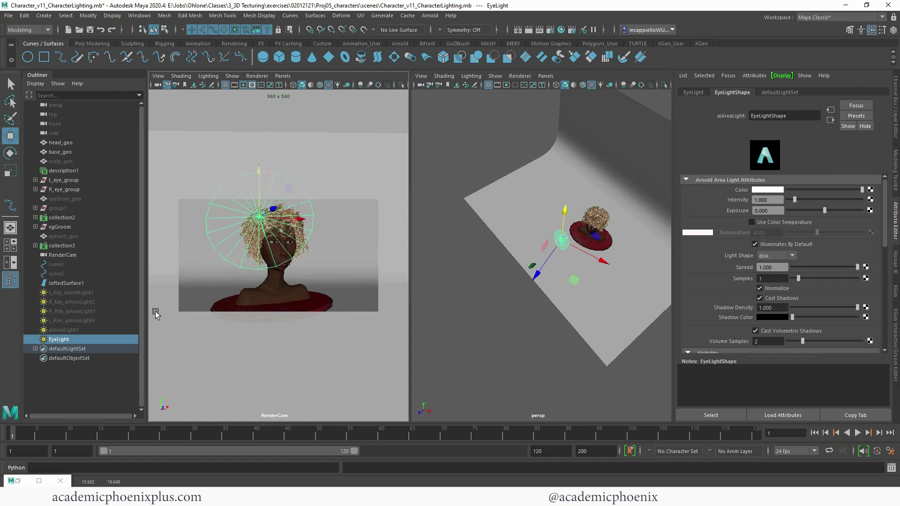
click(778, 289)
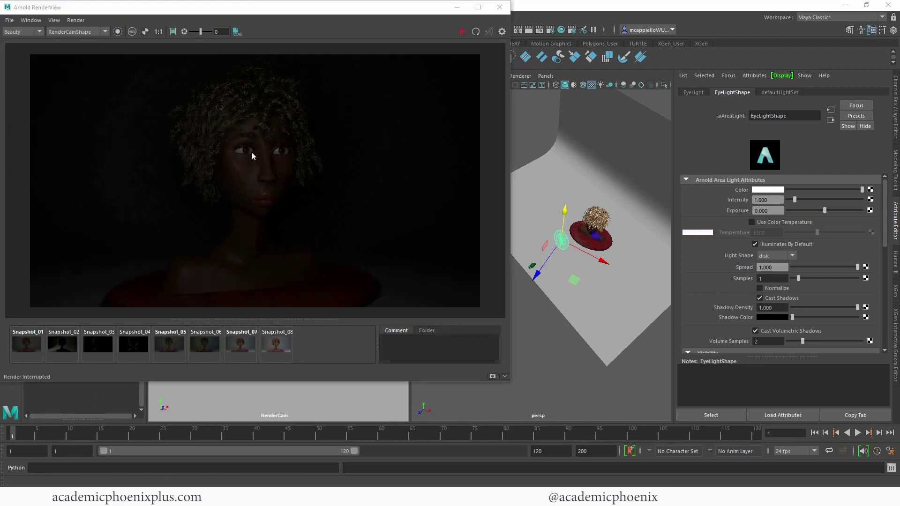
scroll(293, 133, up, 4)
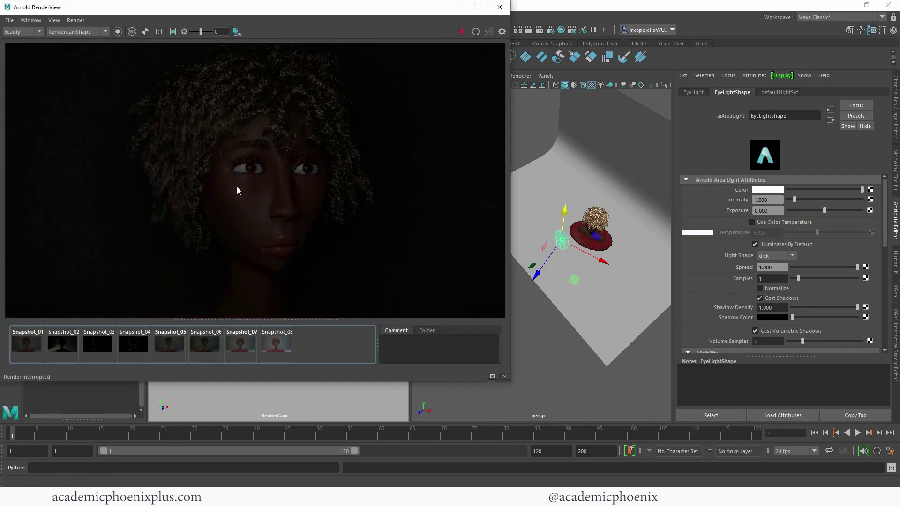
scroll(358, 155, up, 4)
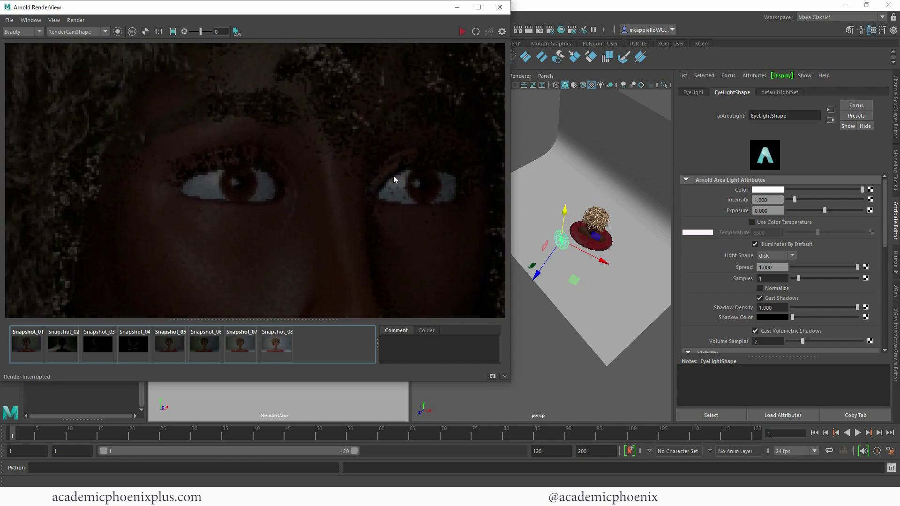
scroll(341, 186, up, 2)
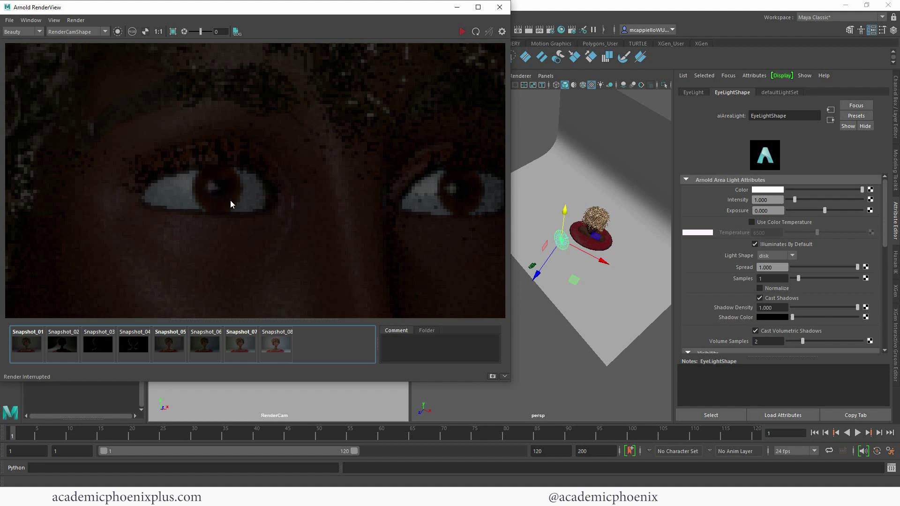
Step: Raise EyeLight slightly and run a test render to check the highlights in the eyes
click(457, 7)
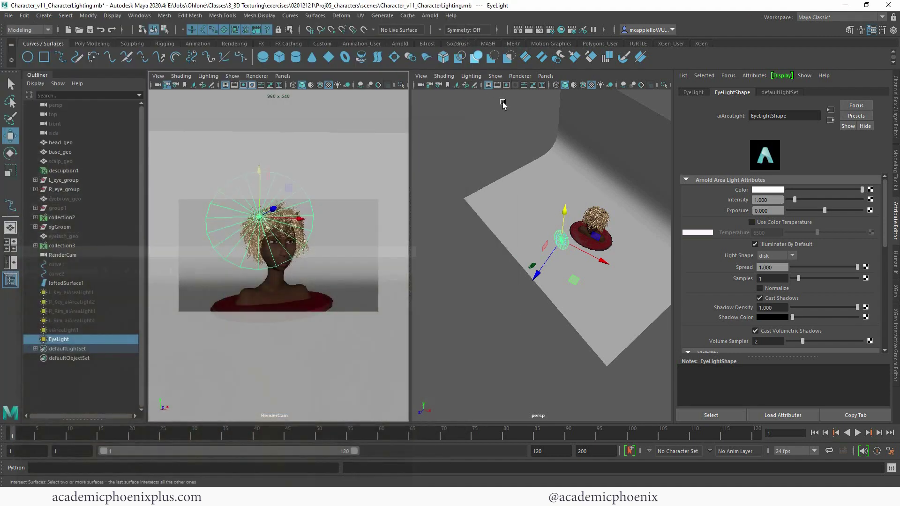
drag(563, 211, 564, 206)
click(19, 478)
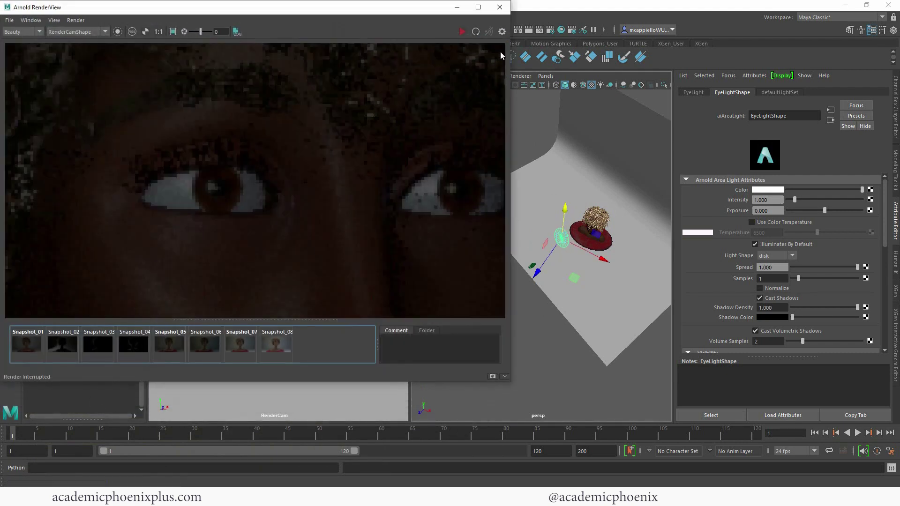
click(461, 32)
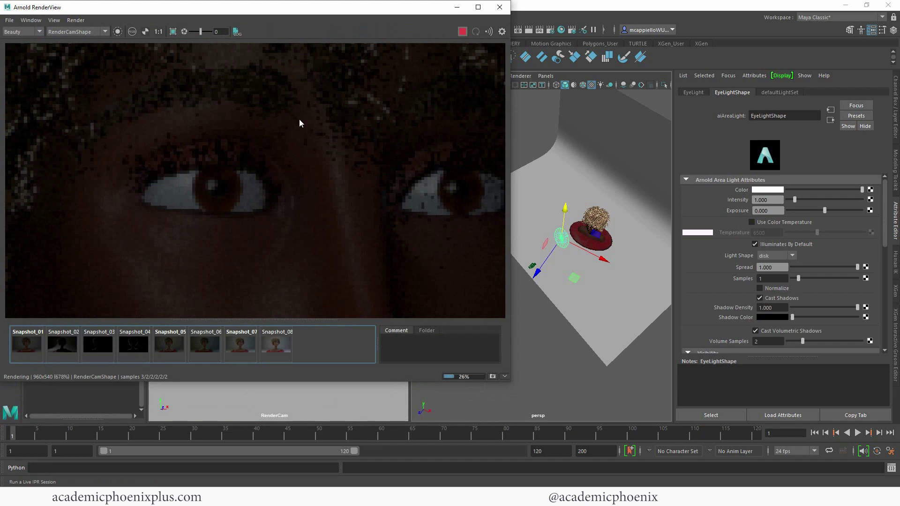
key(Escape)
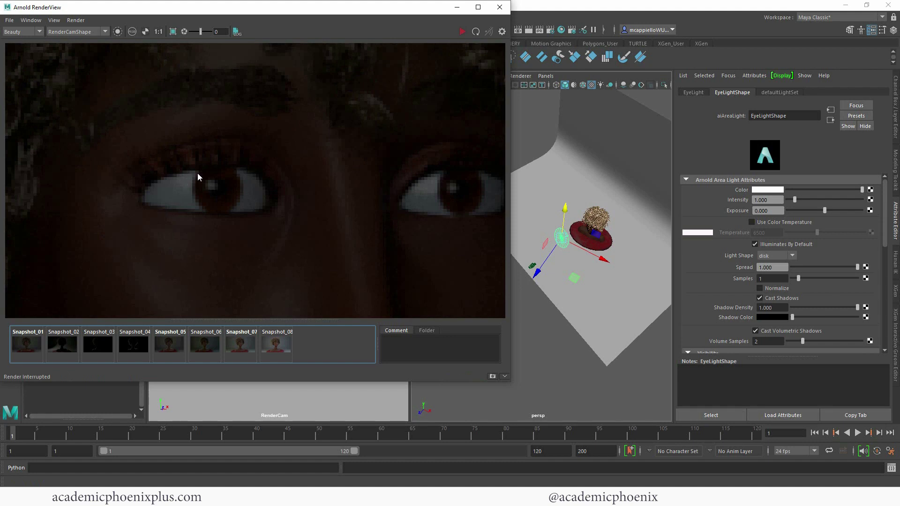
Step: Set EyeLight's intensity to 2 and exposure to 1, then render and inspect the eyes, face and whole bust
click(762, 200)
text(2)
key(Tab)
text(1)
key(Tab)
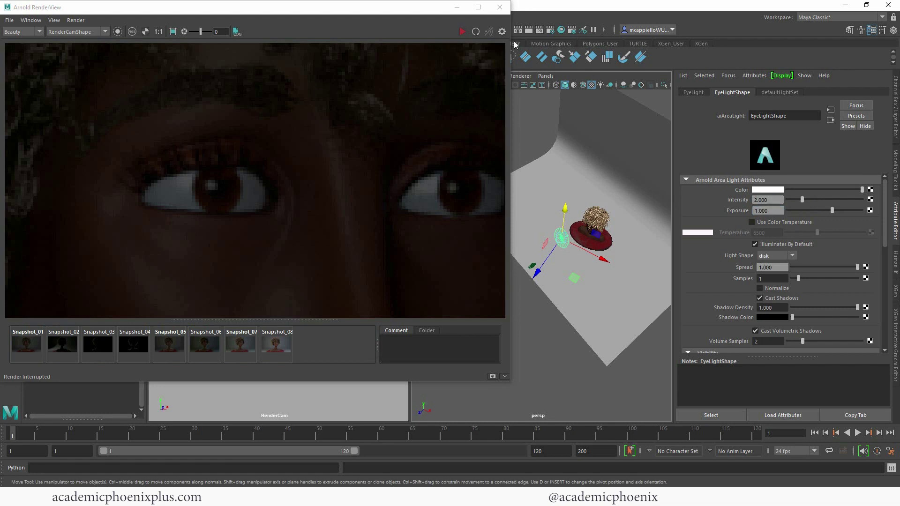
click(463, 32)
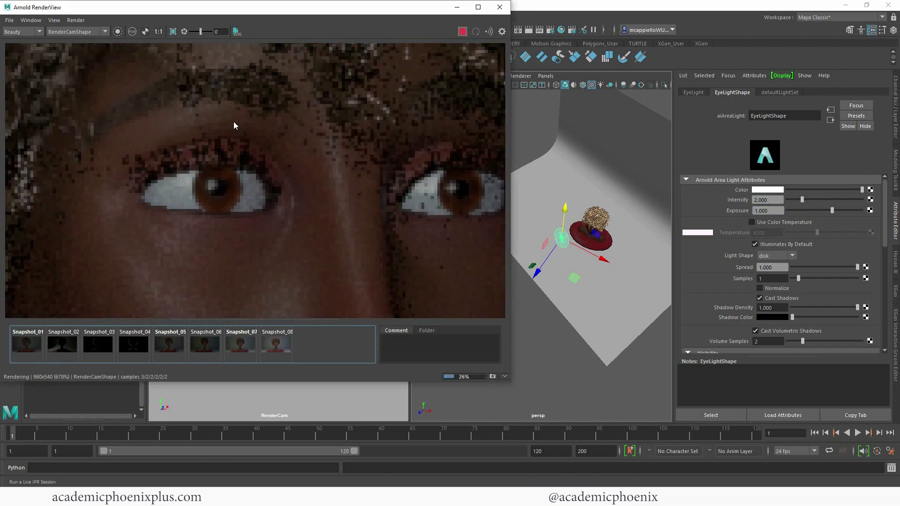
key(Escape)
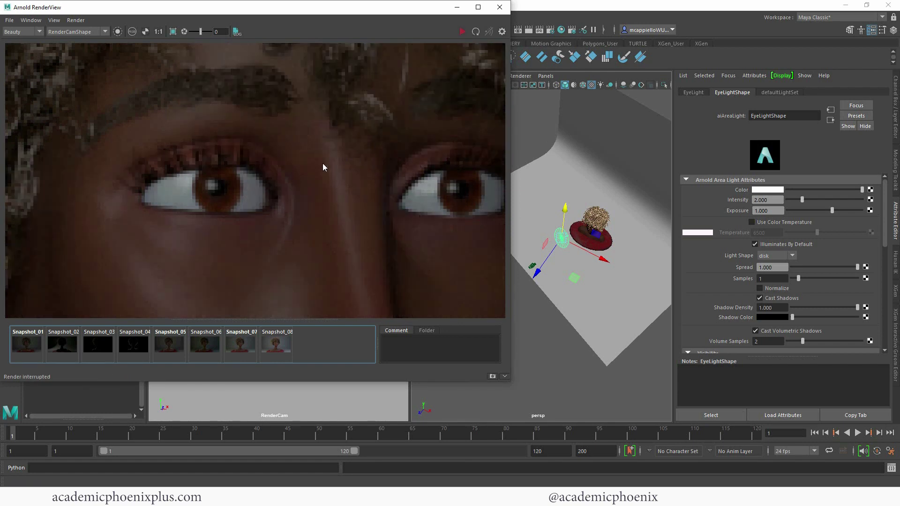
scroll(424, 205, down, 3)
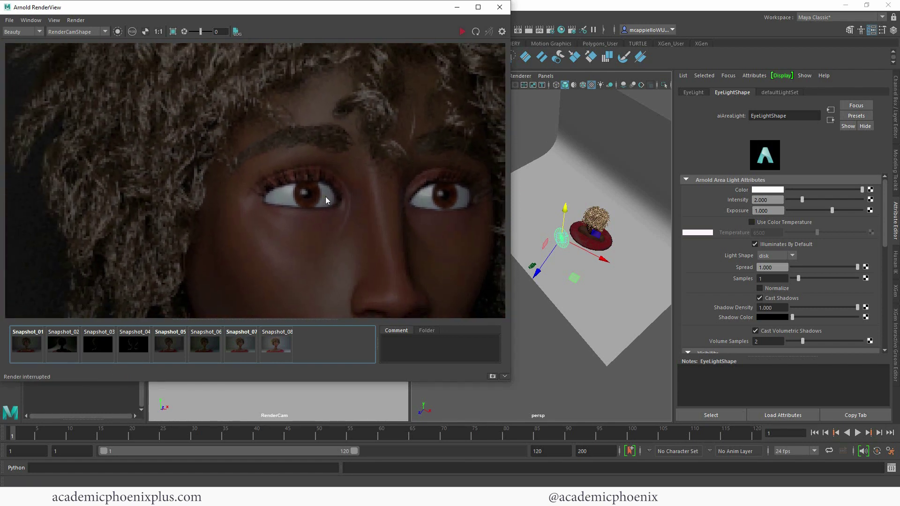
scroll(447, 193, down, 5)
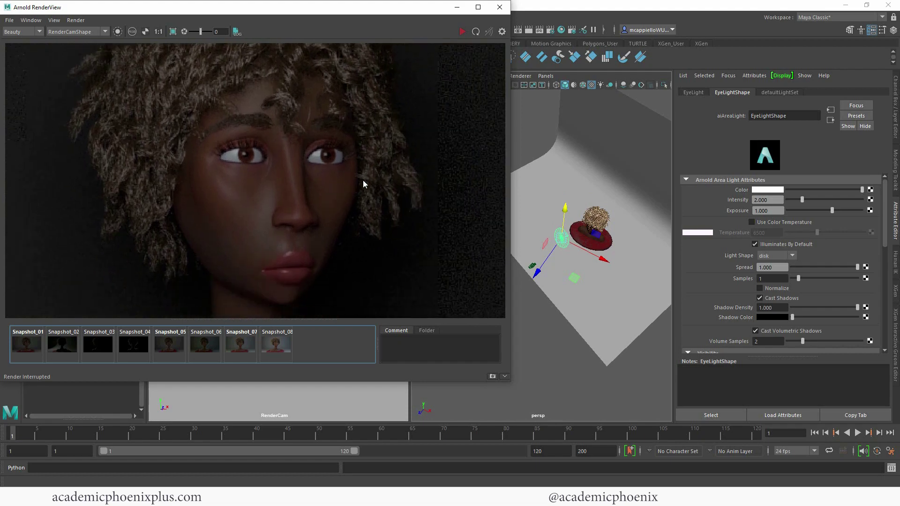
scroll(258, 175, down, 3)
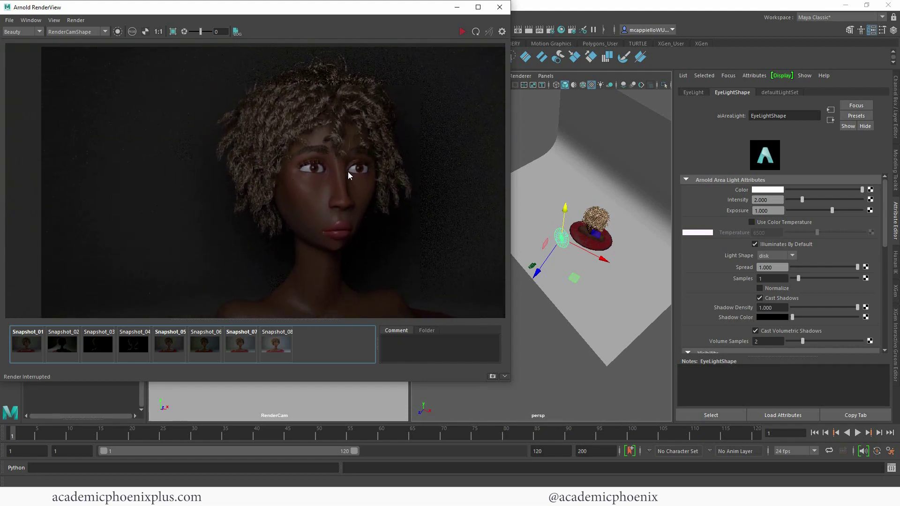
scroll(249, 181, down, 2)
scroll(161, 159, up, 2)
Step: Open light-centric light linking for EyeLight and unlink the backdrop, head, base, scalp, eyebrow and eyelash geometry and both hair collections
click(457, 8)
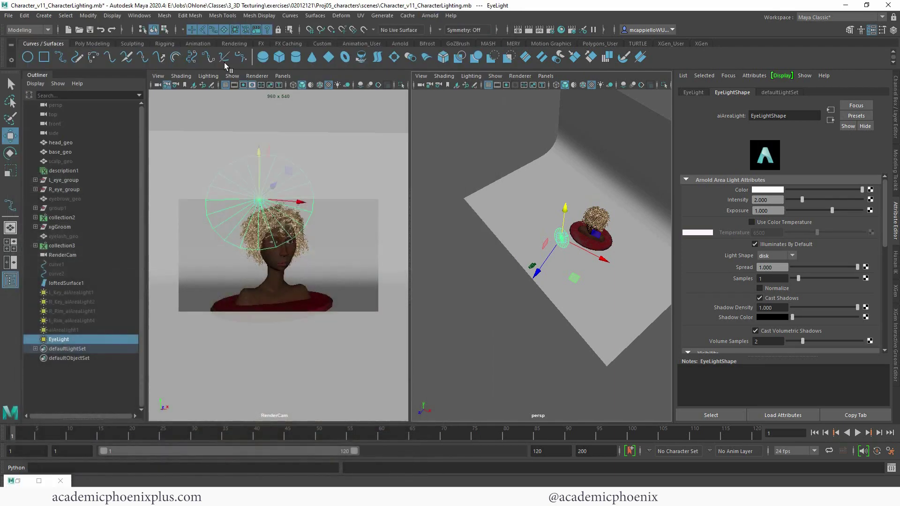
click(139, 15)
mouse_move(166, 80)
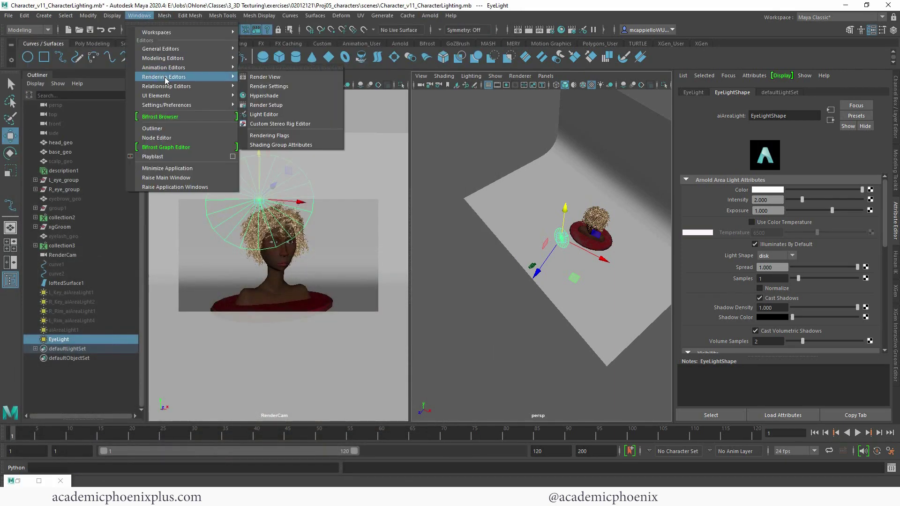
mouse_move(297, 143)
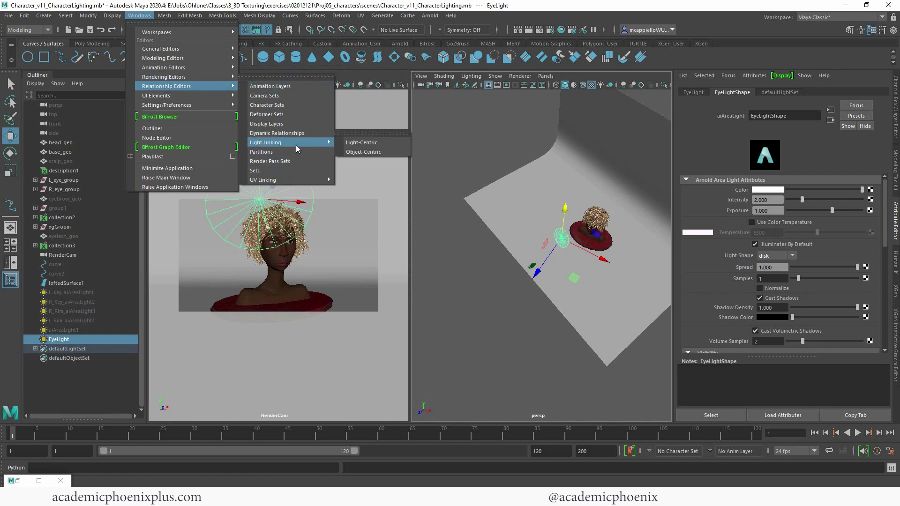
click(366, 143)
click(164, 218)
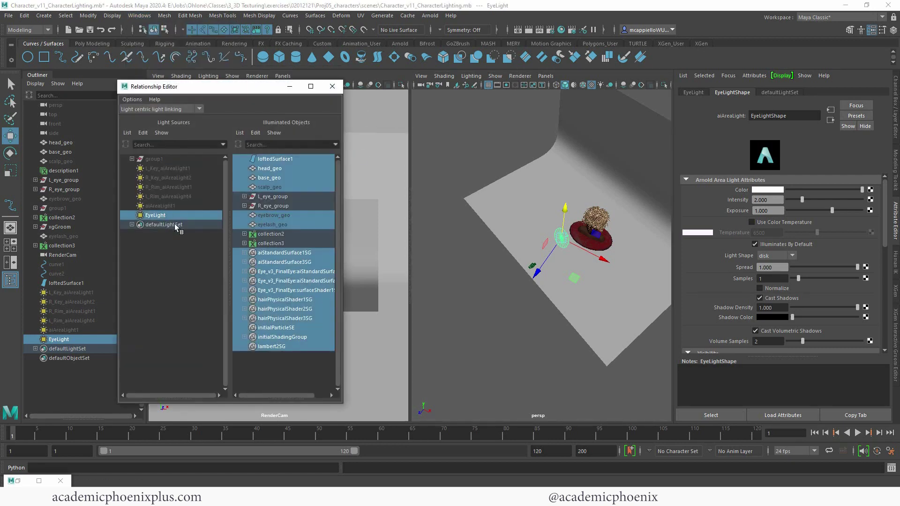
drag(294, 158, 272, 241)
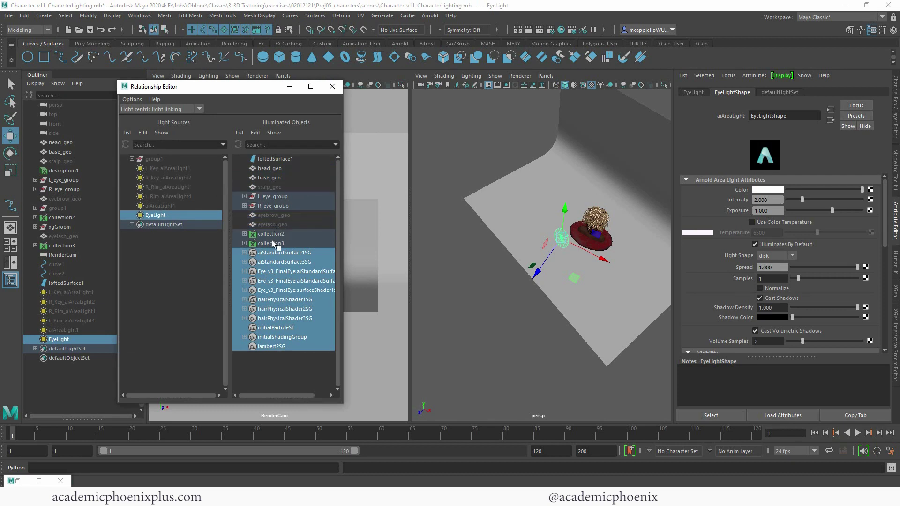
click(274, 243)
click(285, 235)
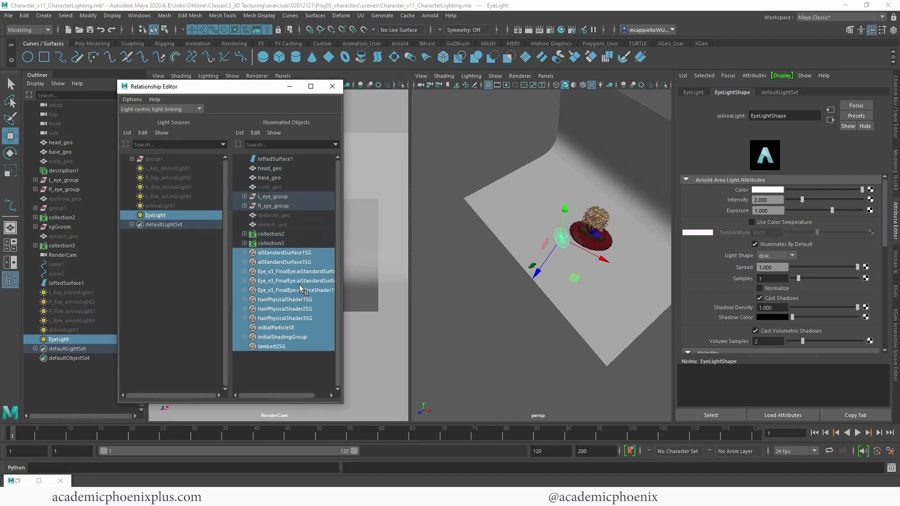
Step: Unlink EyeLight from all non-eye shading groups, leaving only the three Eye_v3_FinalEye shading groups linked
click(278, 347)
click(280, 338)
click(283, 327)
click(288, 318)
click(292, 308)
click(295, 301)
click(285, 253)
click(287, 262)
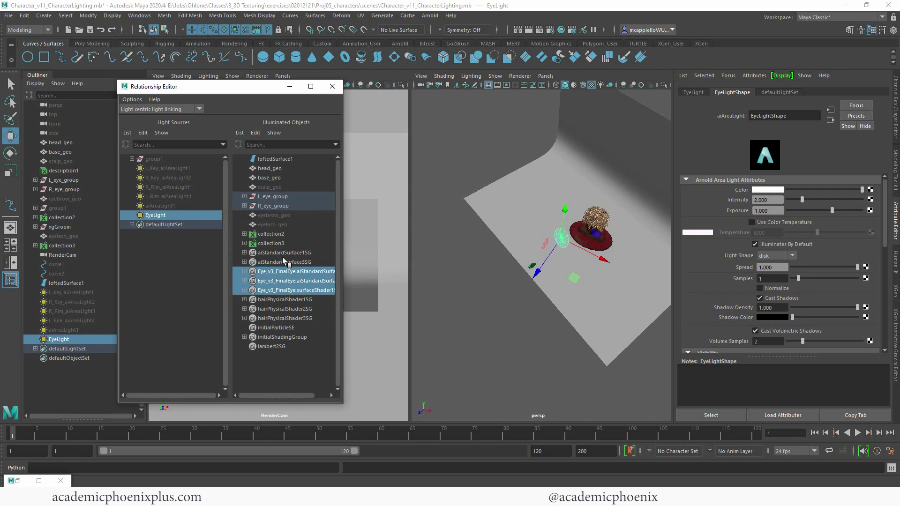
Step: Link EyeLight to the cornea, iris and pupil geometry inside L_eye_group and R_eye_group
click(245, 197)
click(244, 234)
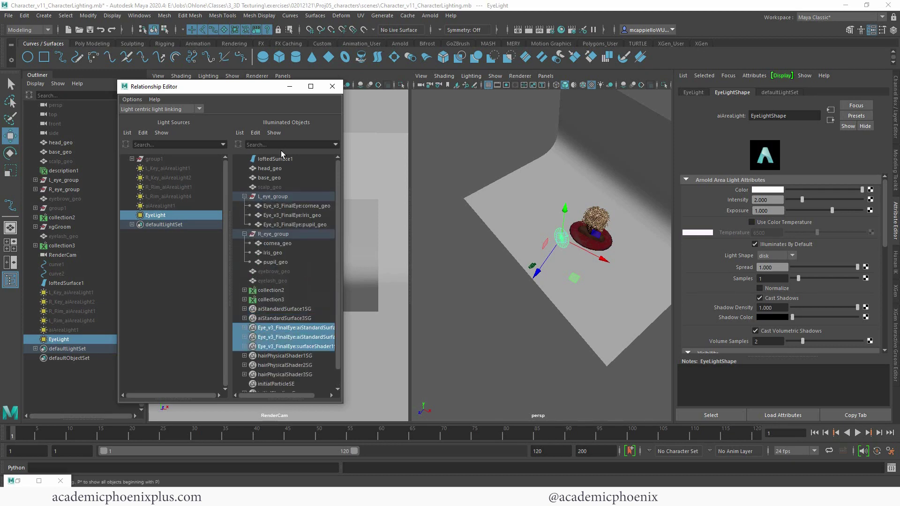
click(289, 206)
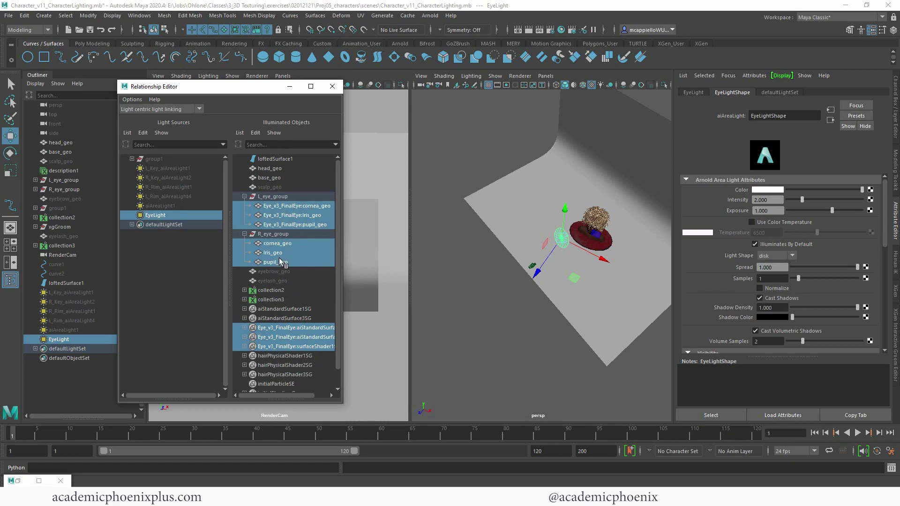
Step: Update the full scene in Arnold RenderView to render EyeLight with its new light links
click(287, 87)
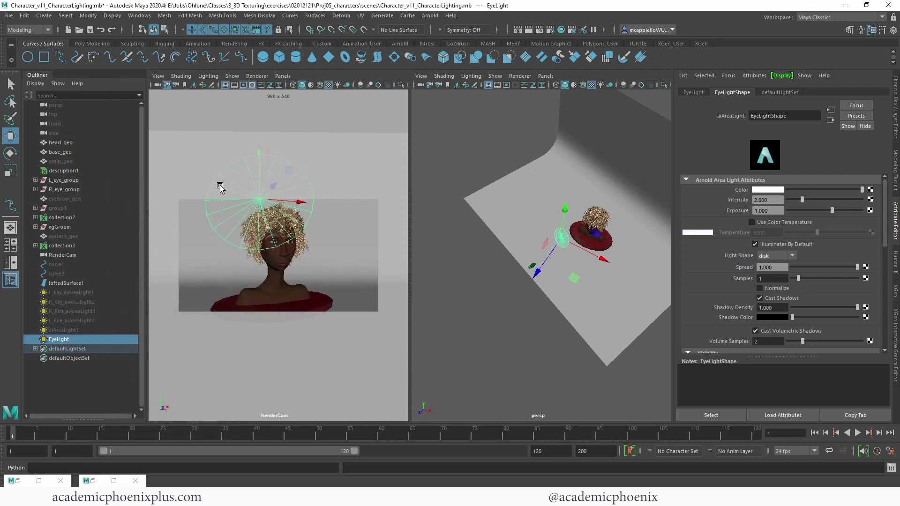
click(28, 480)
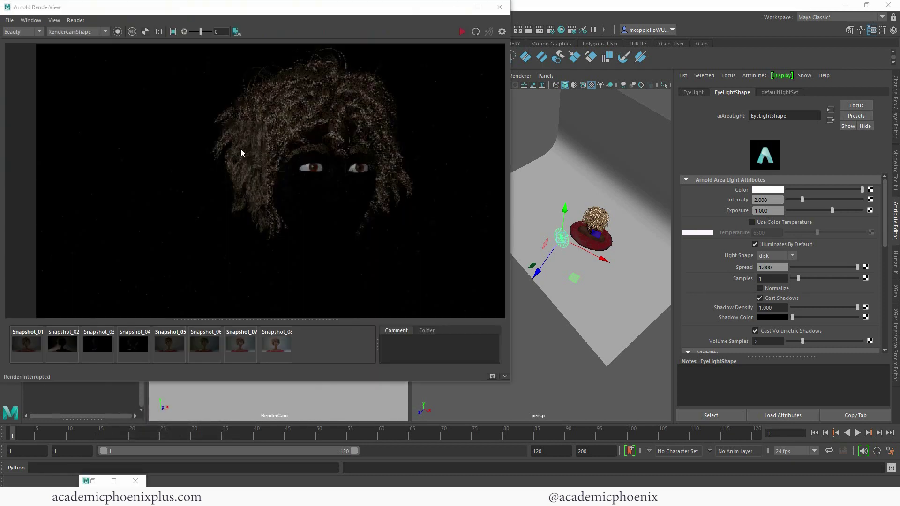
click(76, 20)
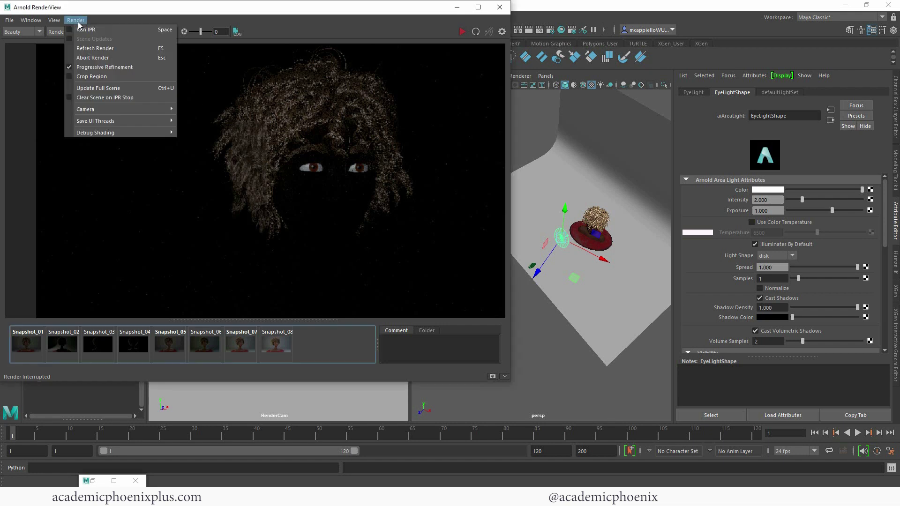
click(120, 88)
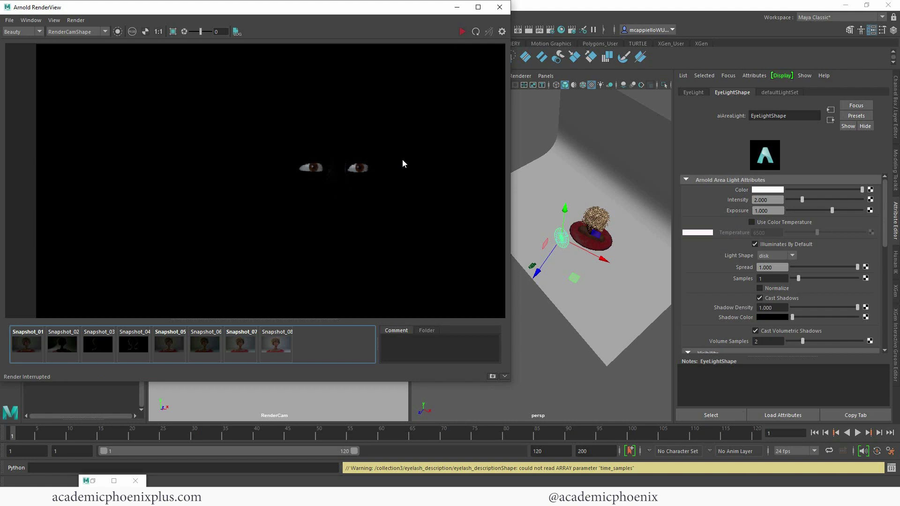
Step: Reposition EyeLight in front of the face and render the eyes again
click(457, 7)
key(t)
key(w)
click(11, 481)
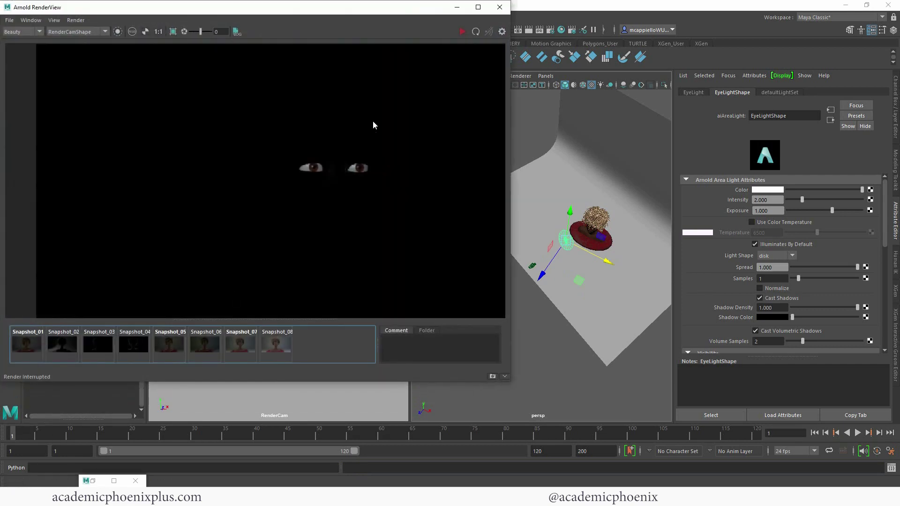
click(462, 32)
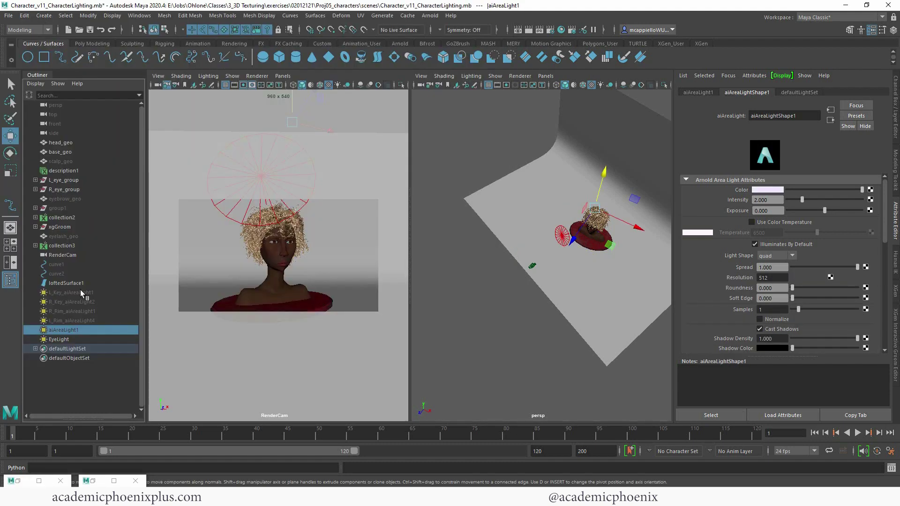
Step: Unhide both key lights, both rim lights and overhead aiAreaLight1, and render them together with EyeLight
click(71, 292)
shift+click(82, 331)
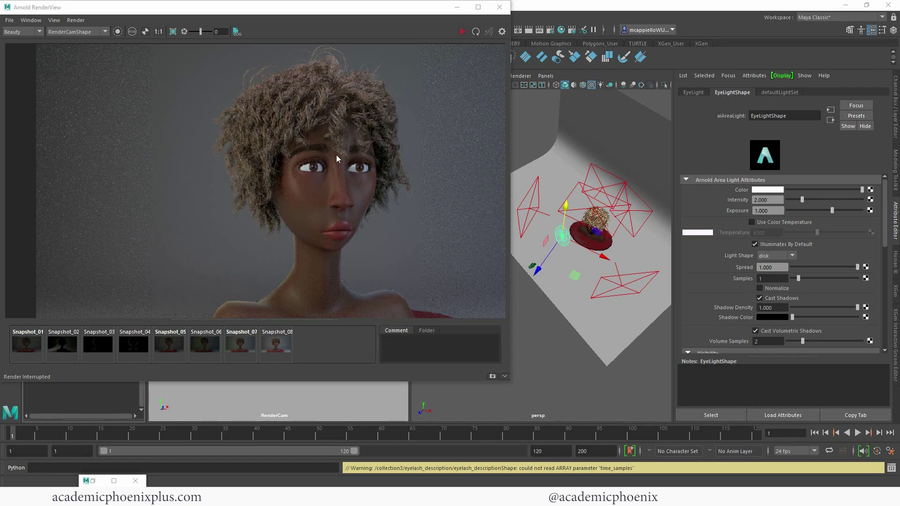
click(457, 7)
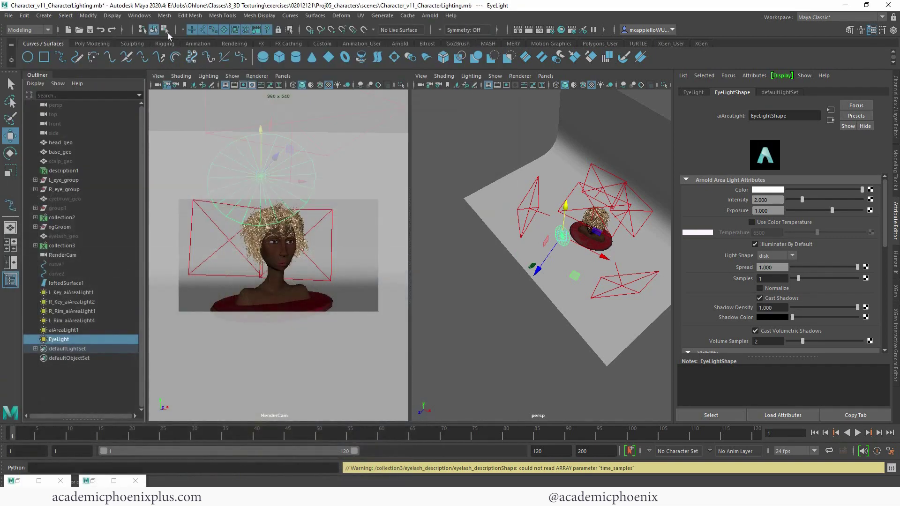
Step: In light-centric linking, unlink L_Key_aiAreaLight1 and R_Key_aiAreaLight2 from the cornea geometry of both eyes
click(187, 17)
click(94, 482)
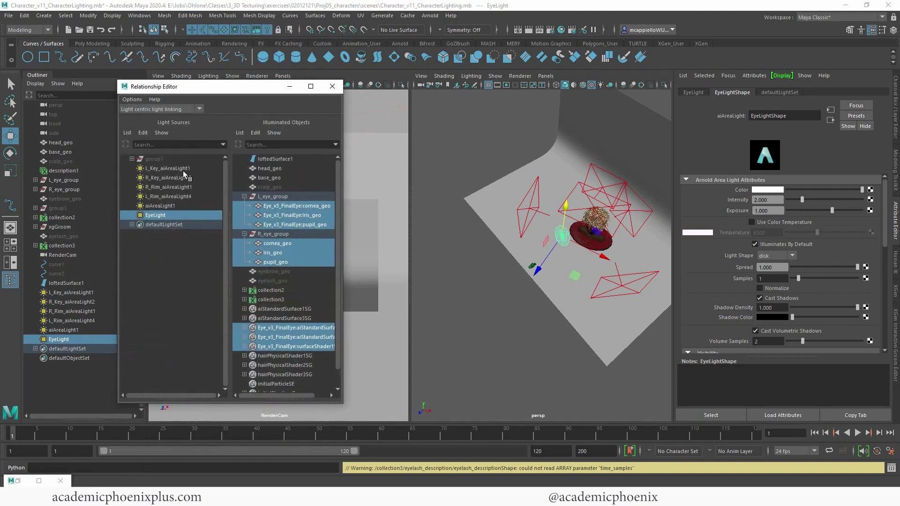
click(183, 169)
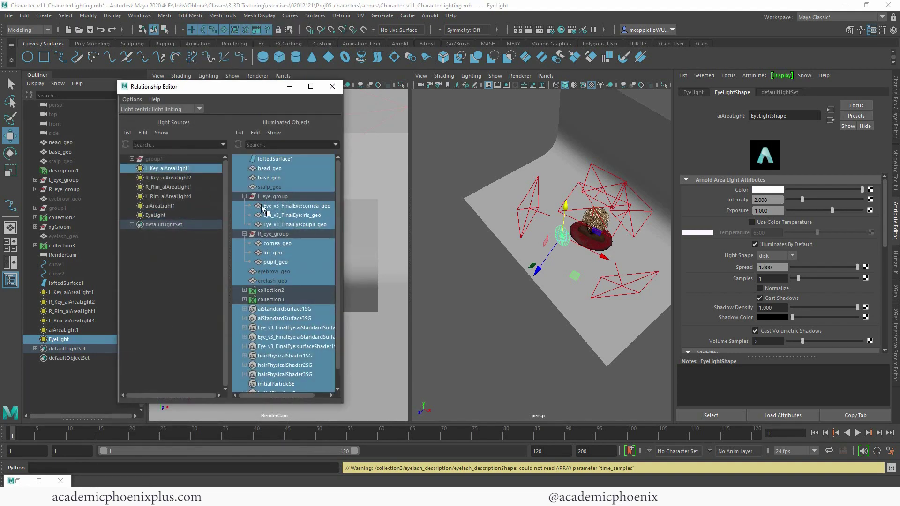
click(316, 205)
click(283, 244)
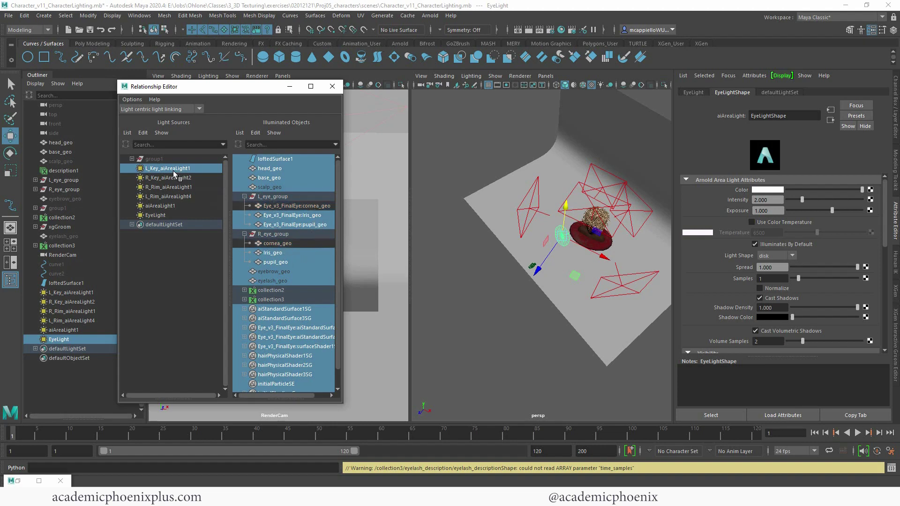
click(176, 178)
click(298, 208)
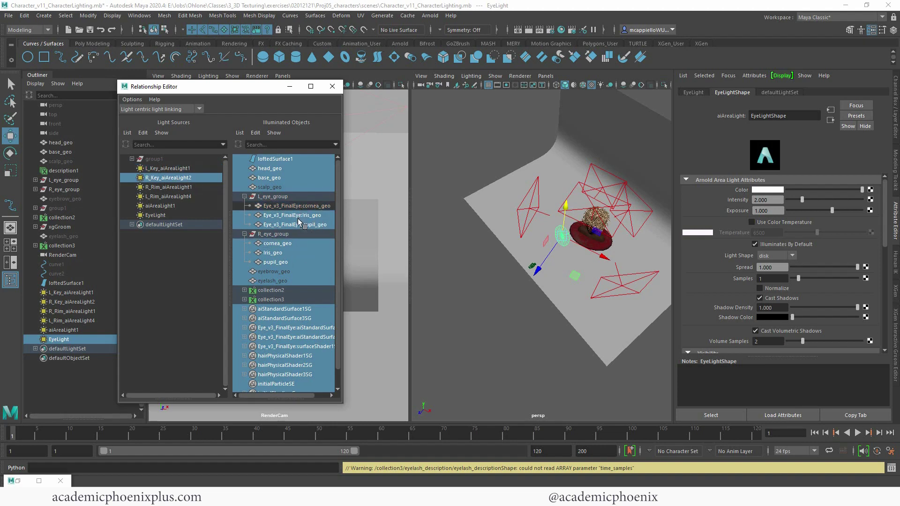
click(281, 243)
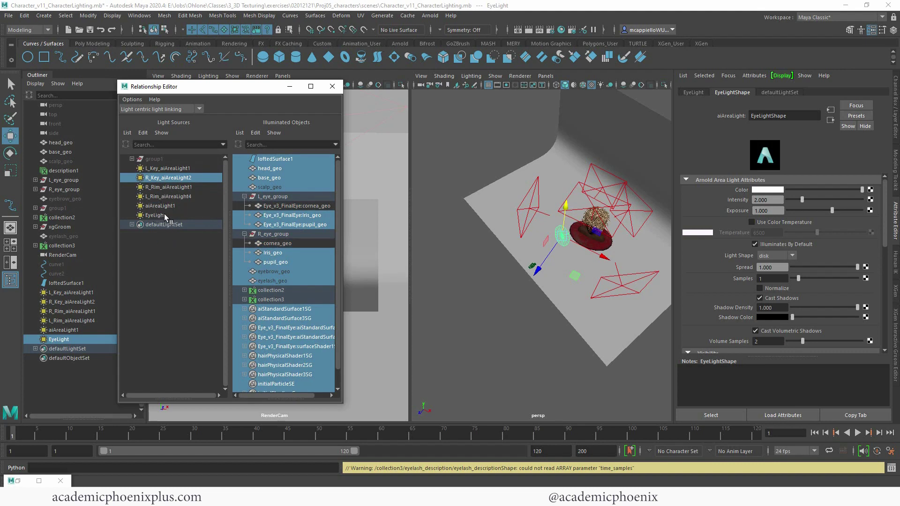
Step: Update the full scene in Arnold RenderView to render the bust without key light on the corneas
click(18, 481)
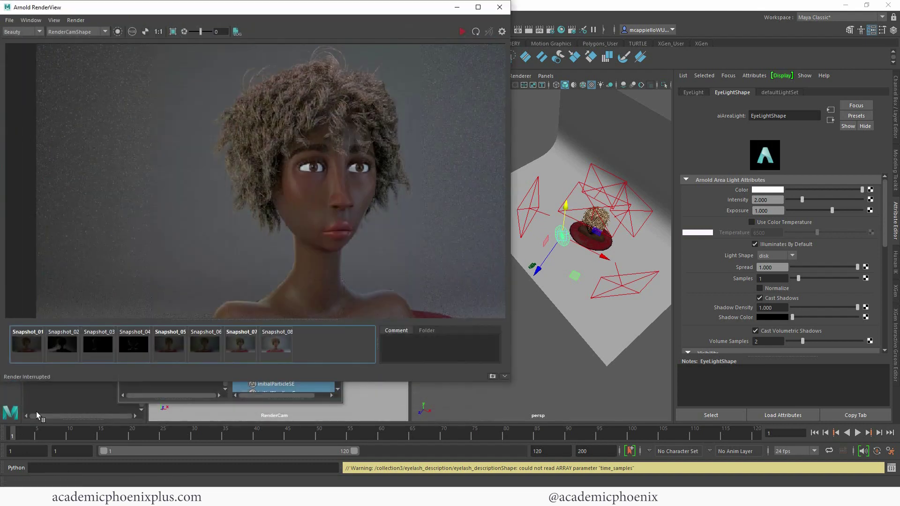
click(73, 21)
click(92, 85)
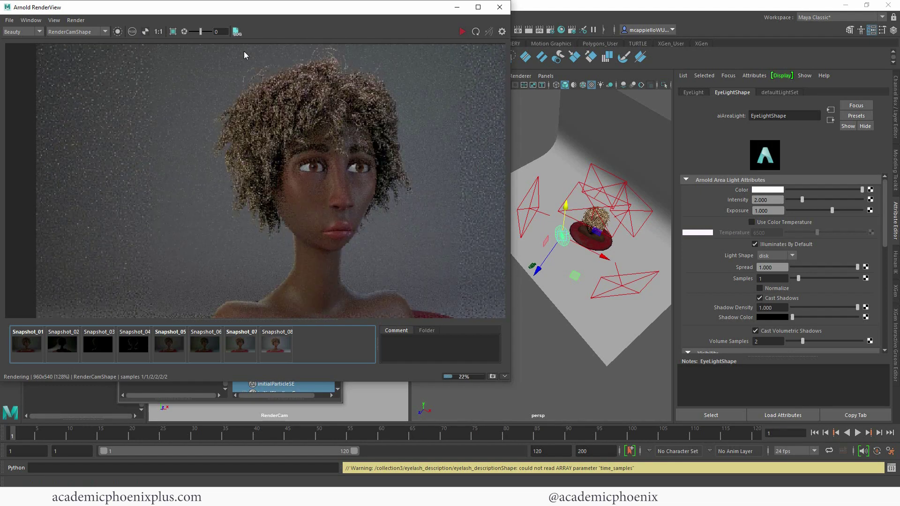
Step: Set EyeLight's intensity to 3 and exposure to 1.5, and check the result in the full bust render
double_click(768, 200)
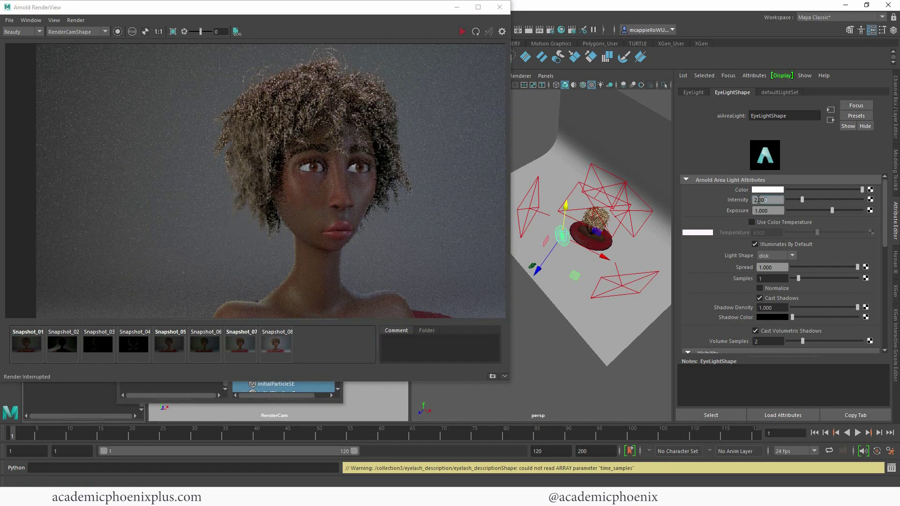
text(3)
key(Tab)
text(2)
key(Return)
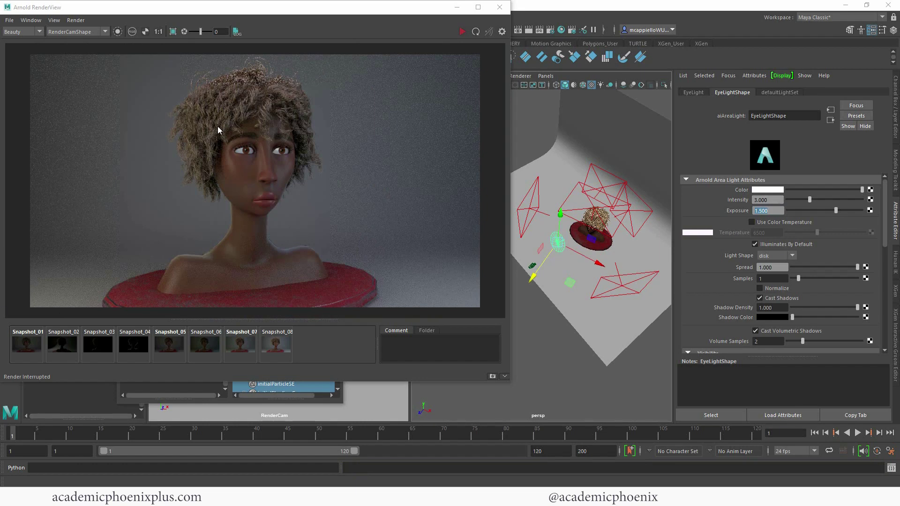
scroll(219, 124, up, 3)
click(158, 31)
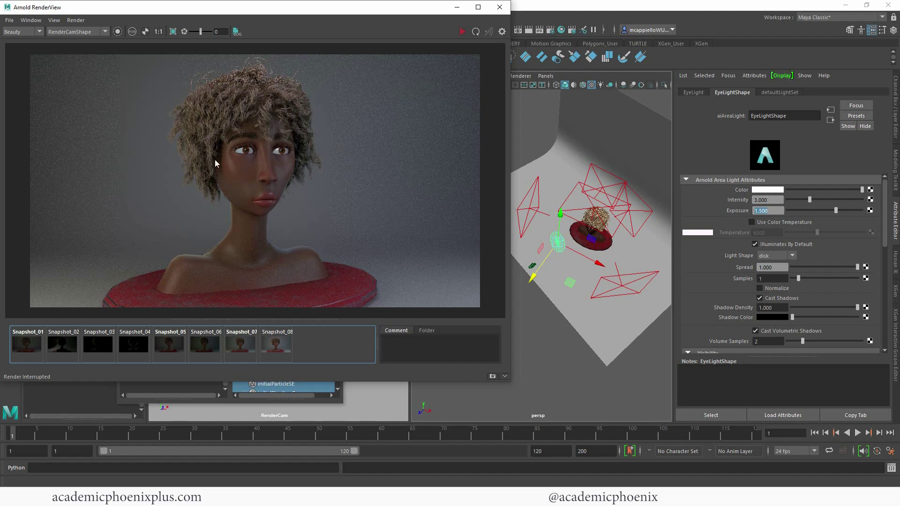
Step: Nudge EyeLight slightly sideways in front of the face and scale it uniformly to about 4.2
drag(595, 261, 592, 261)
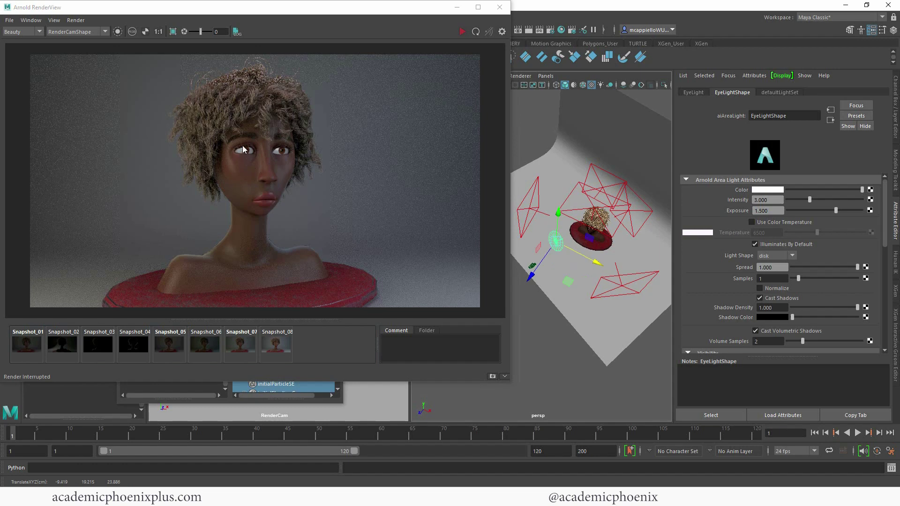
key(r)
drag(554, 242, 551, 242)
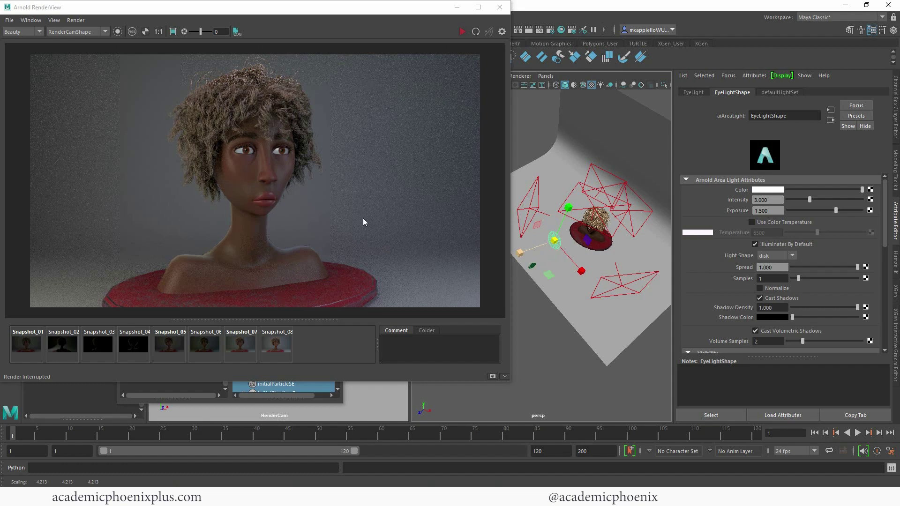
Step: Preview the render with the RenderView exposure raised to about 1.14, and return it to 0
drag(201, 31, 202, 30)
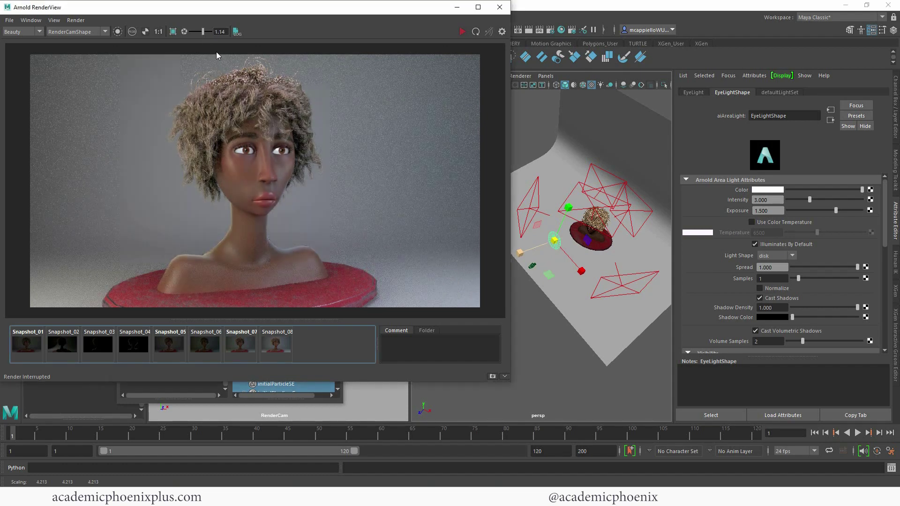
click(220, 31)
text(1)
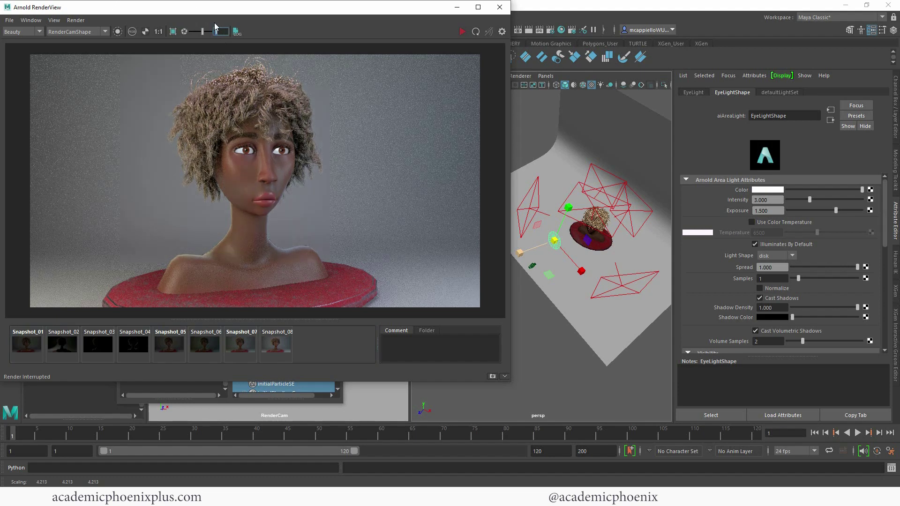
key(Return)
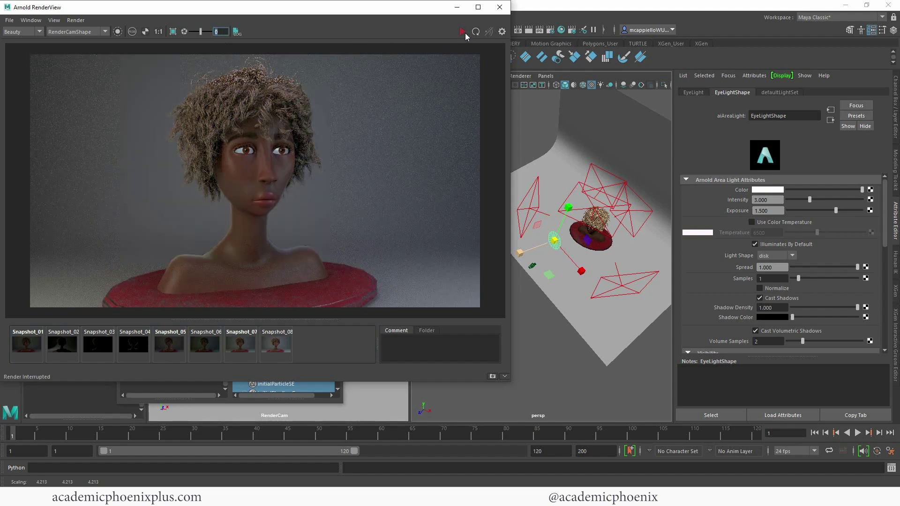
Step: Minimize the RenderView, open the Light Editor and set the intensity of L_Key_aiAreaLightShape1 to 4
click(458, 7)
click(332, 87)
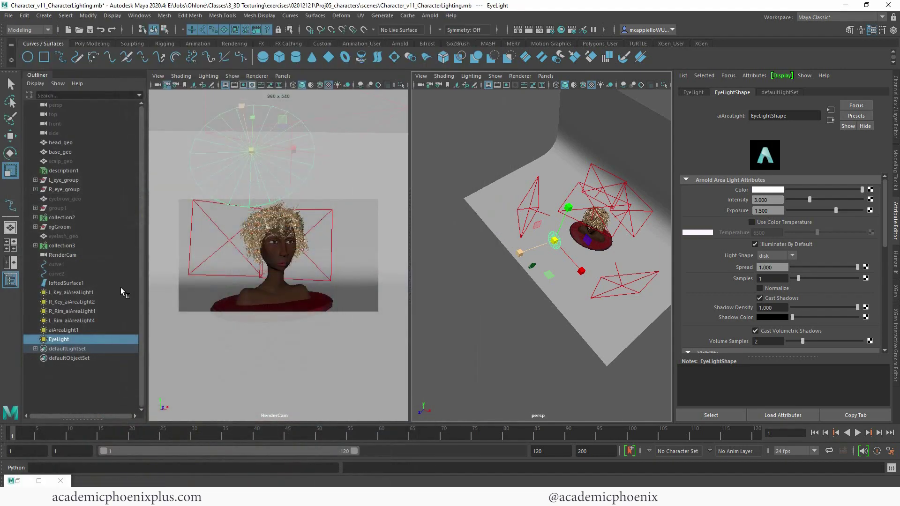
click(583, 31)
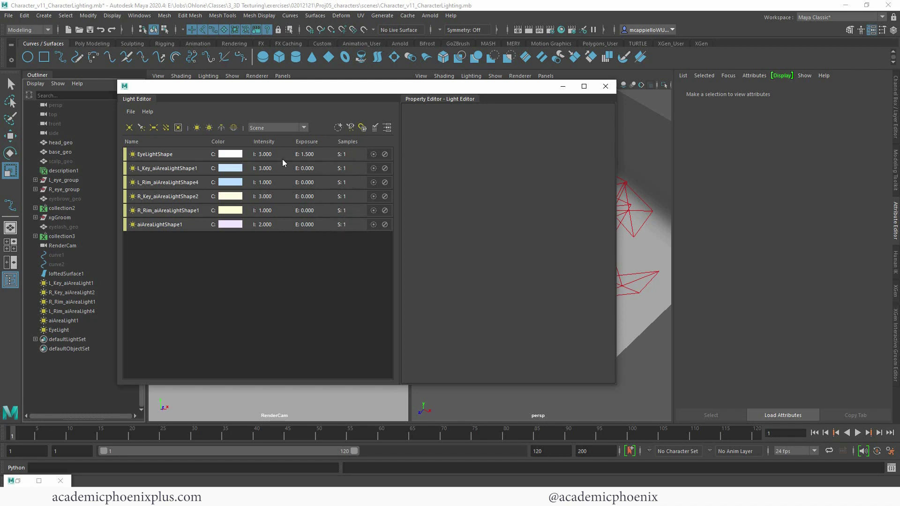
click(261, 157)
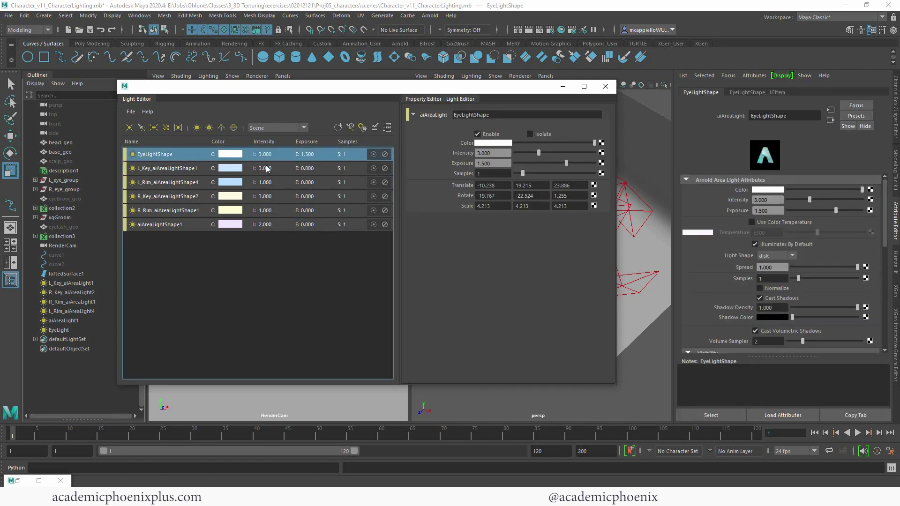
click(266, 169)
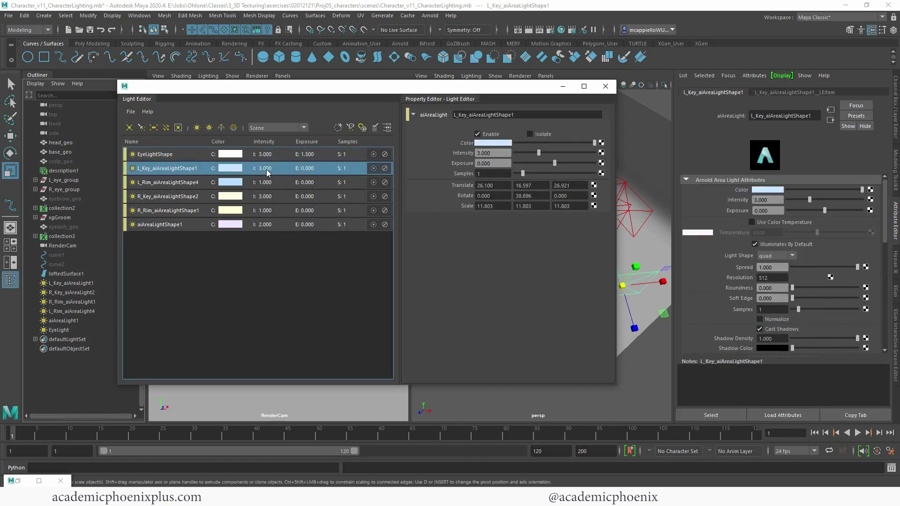
click(493, 153)
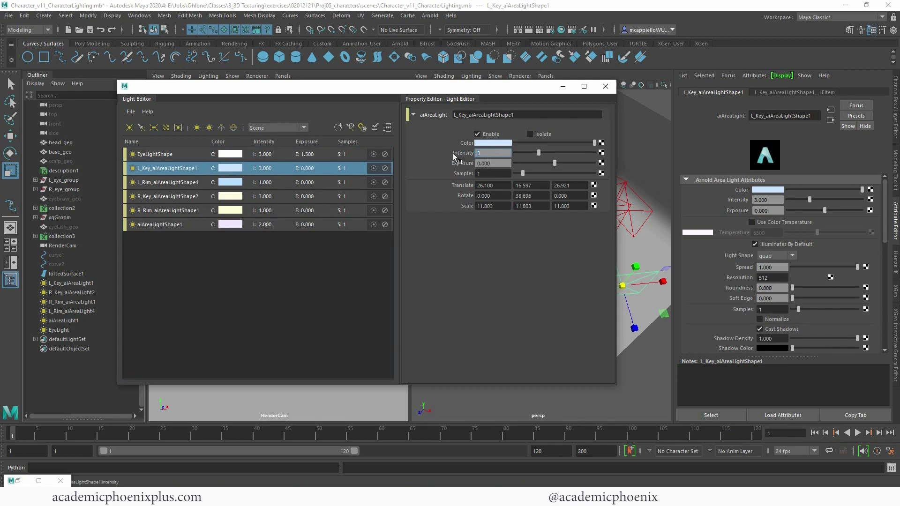
text(4)
key(Return)
Step: Set the intensity of R_Key_aiAreaLightShape2 to 4 in the Light Editor
click(279, 182)
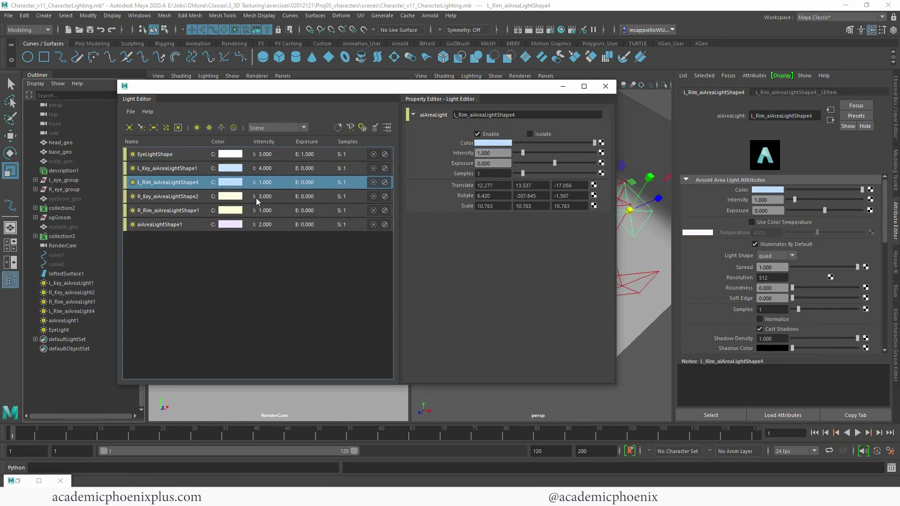
click(273, 197)
double_click(505, 153)
text(4)
key(Return)
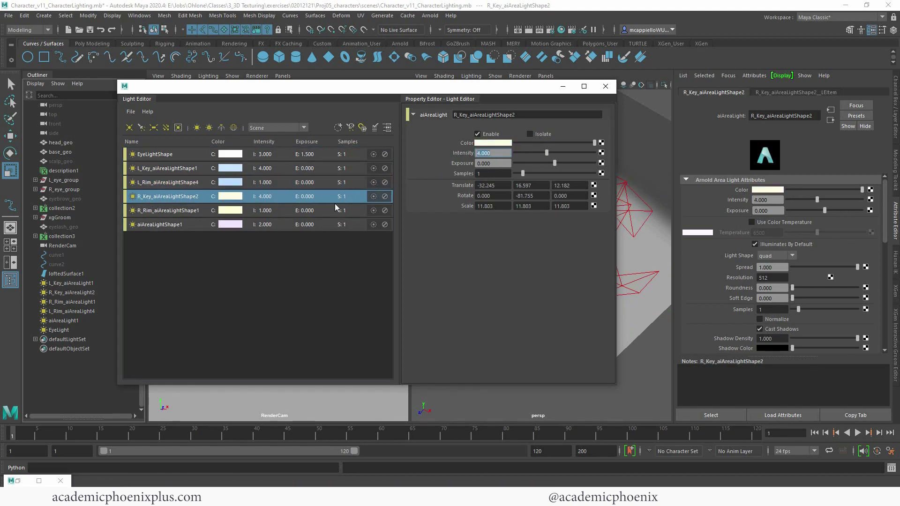
Step: Set the intensity of the overhead light aiAreaLightShape1 to 3
click(262, 226)
double_click(497, 153)
text(3)
key(Return)
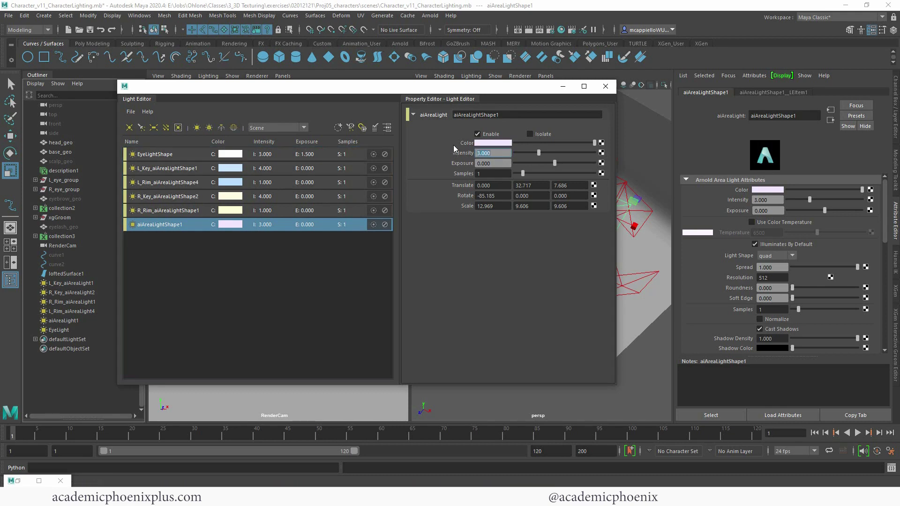
Step: Set the samples of all six lights to 3 at once and close the Light Editor
shift+click(347, 153)
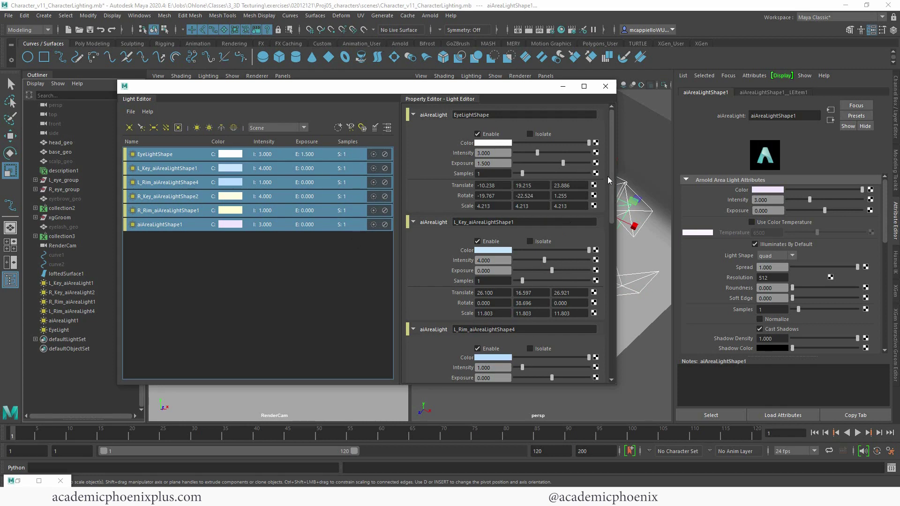
scroll(611, 181, down, 2)
scroll(611, 180, up, 2)
click(490, 174)
text(3)
key(Return)
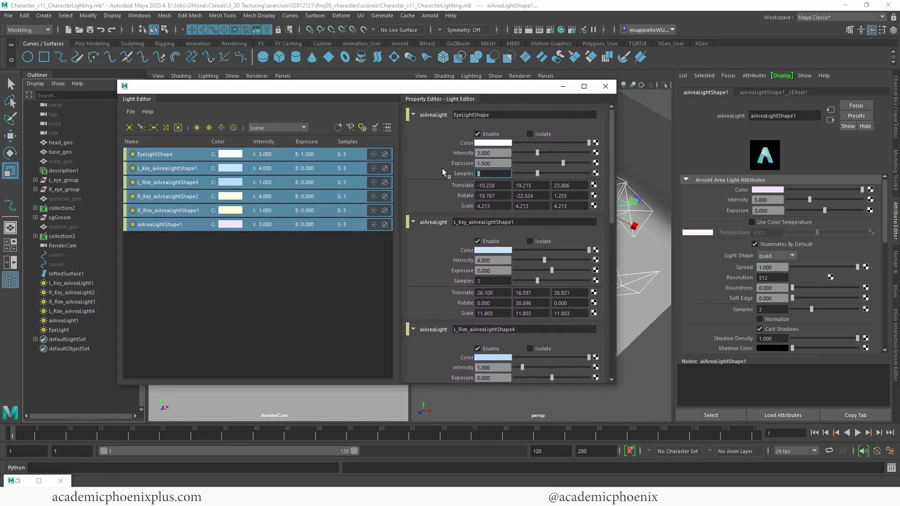
click(605, 88)
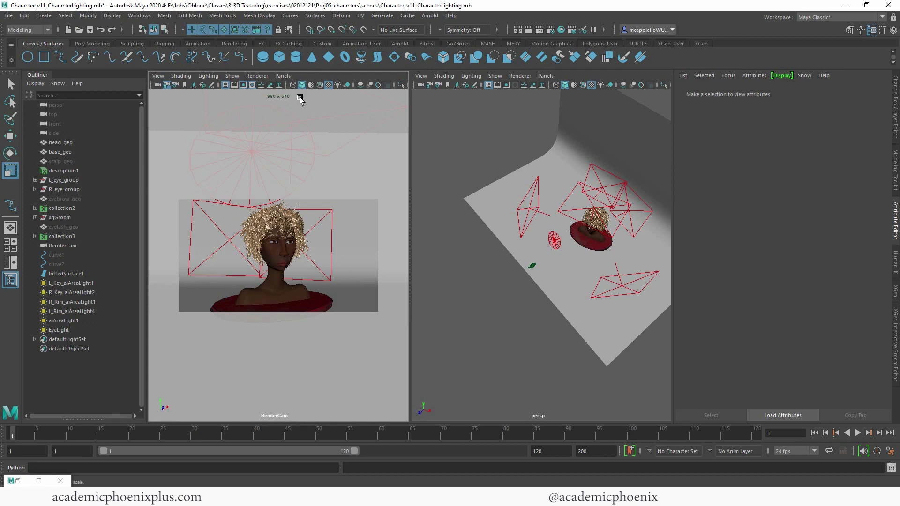
Step: Maximize the RenderCam view and set the image size preset to HD 720 (1280 x 720) in the Render Settings
key(space)
click(550, 29)
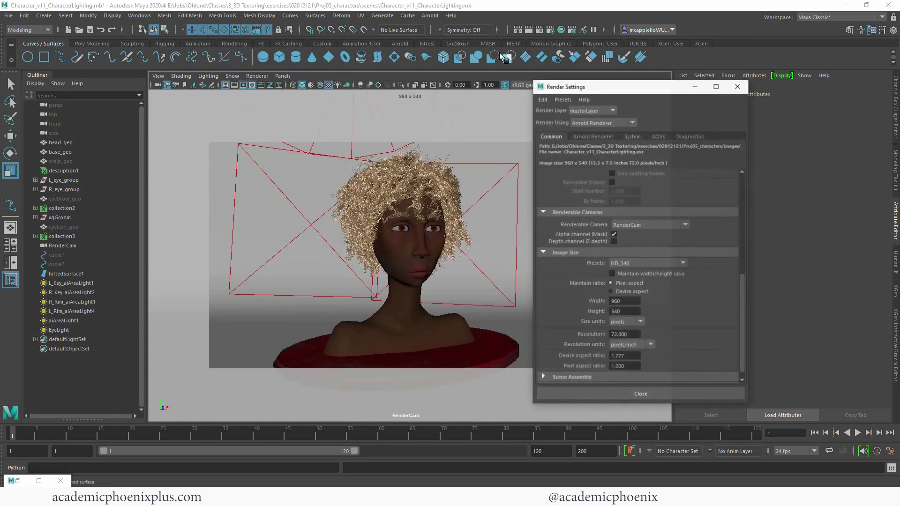
drag(612, 88, 456, 61)
scroll(587, 228, down, 1)
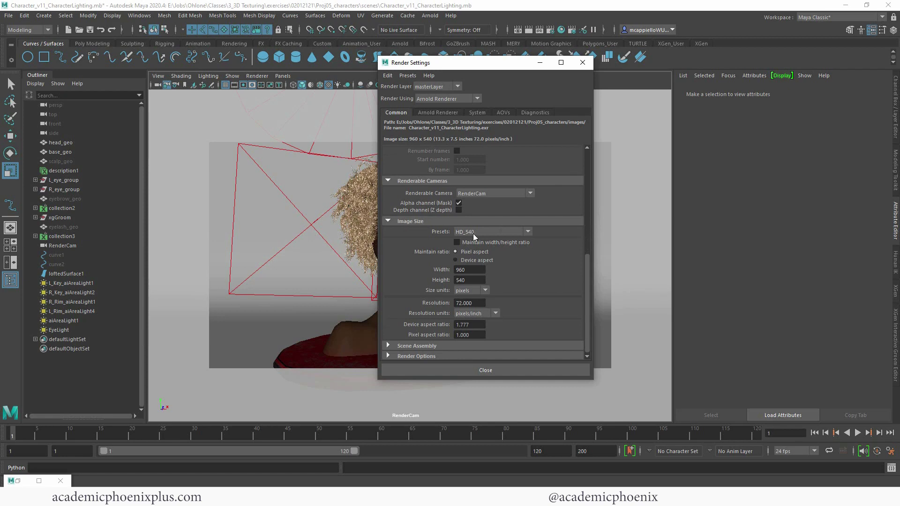
click(474, 232)
click(474, 325)
Step: Set Arnold sampling to Camera (AA) 5, Diffuse, Specular, Transmission and SSS 3, and Volume Indirect 1
click(438, 113)
drag(532, 162, 534, 162)
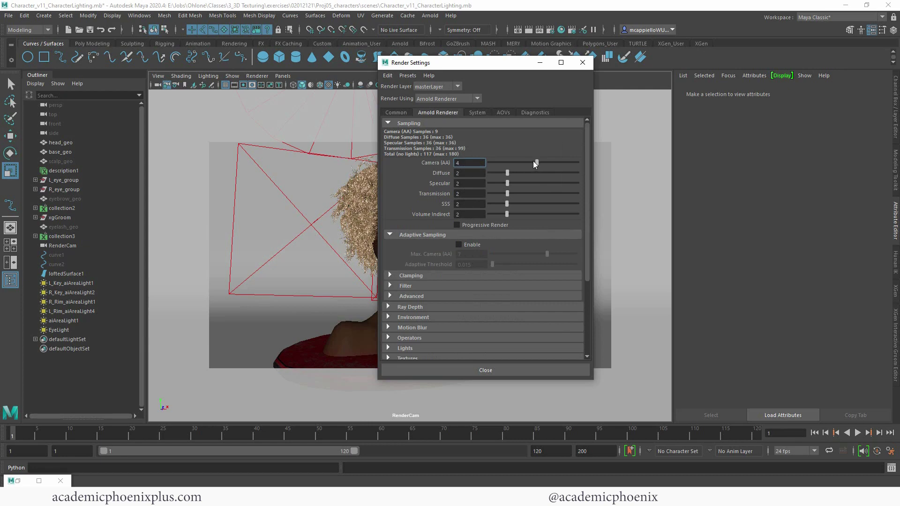
click(509, 173)
click(513, 183)
click(544, 164)
click(509, 193)
click(470, 204)
click(469, 183)
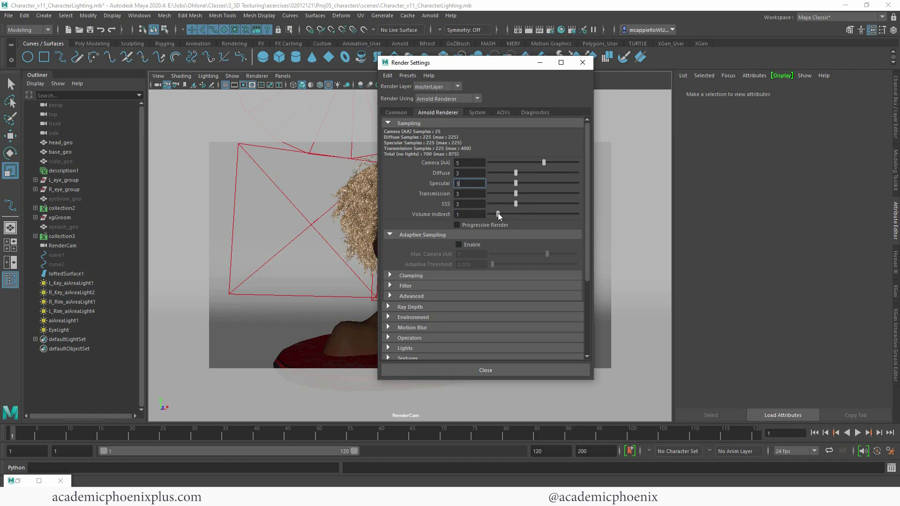
Step: Enable adaptive sampling, try Camera (AA) at 10, lower it again and close the Render Settings
click(475, 245)
double_click(471, 254)
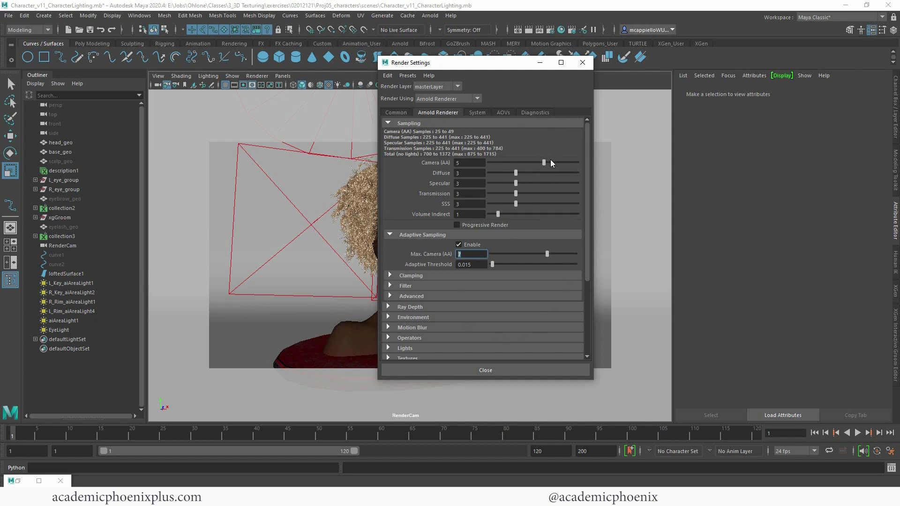
drag(544, 162, 595, 164)
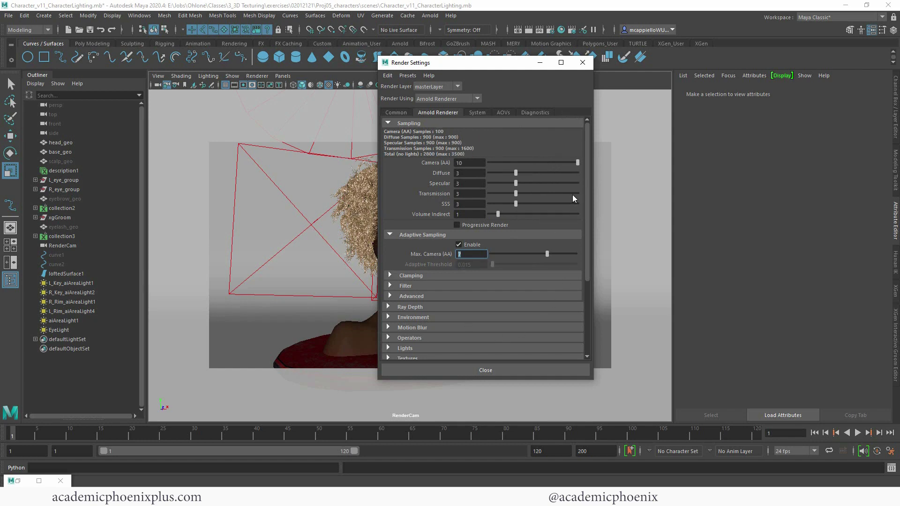
drag(573, 162, 536, 161)
click(486, 370)
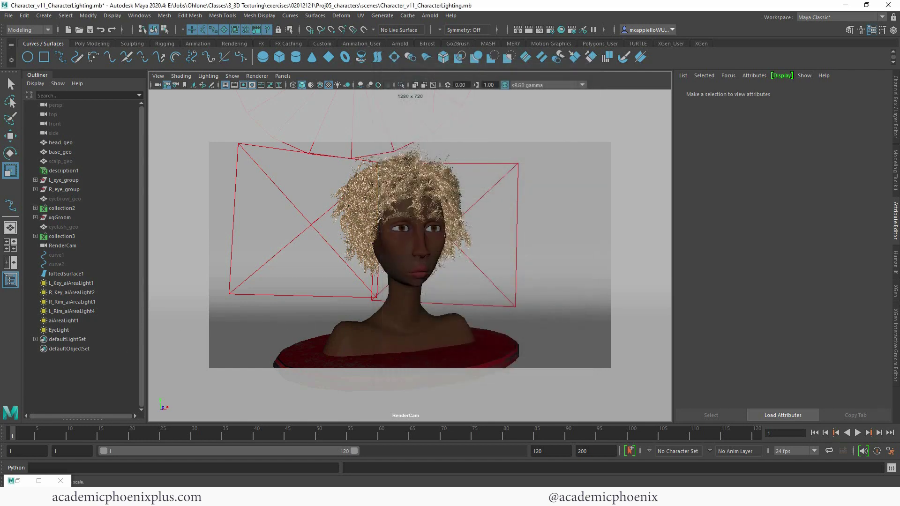